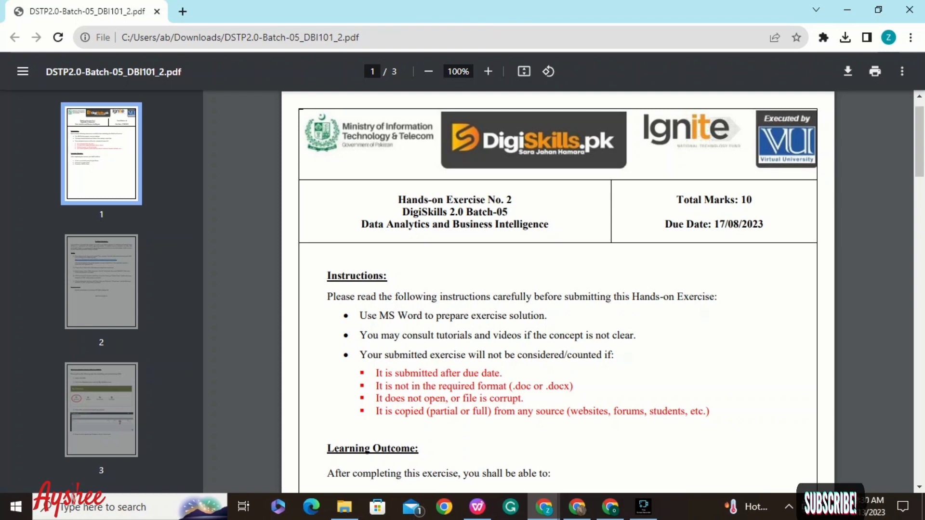
# Examine the exercise PDF's instructions, learning outcomes, problem statement, five tasks and requirements.
pyautogui.scroll(-1, 557, 291)
pyautogui.scroll(-1, 558, 290)
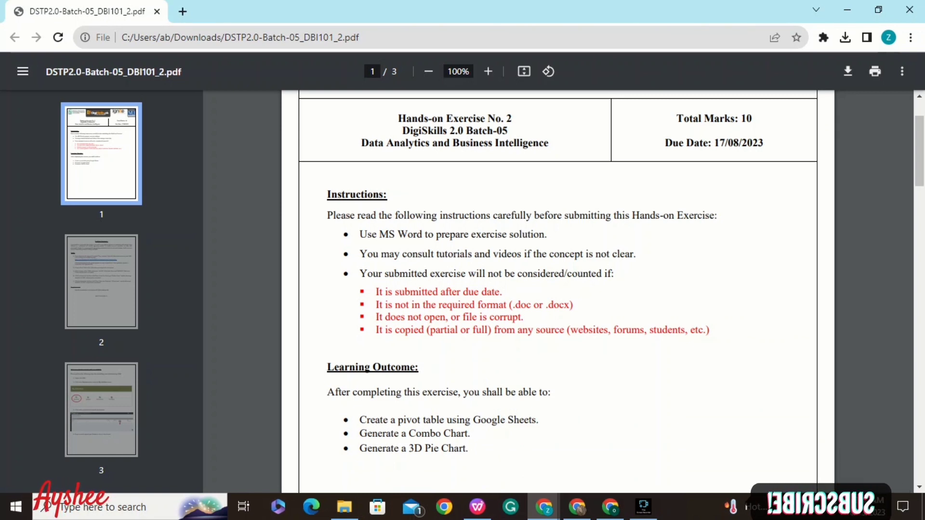
pyautogui.scroll(-1, 558, 290)
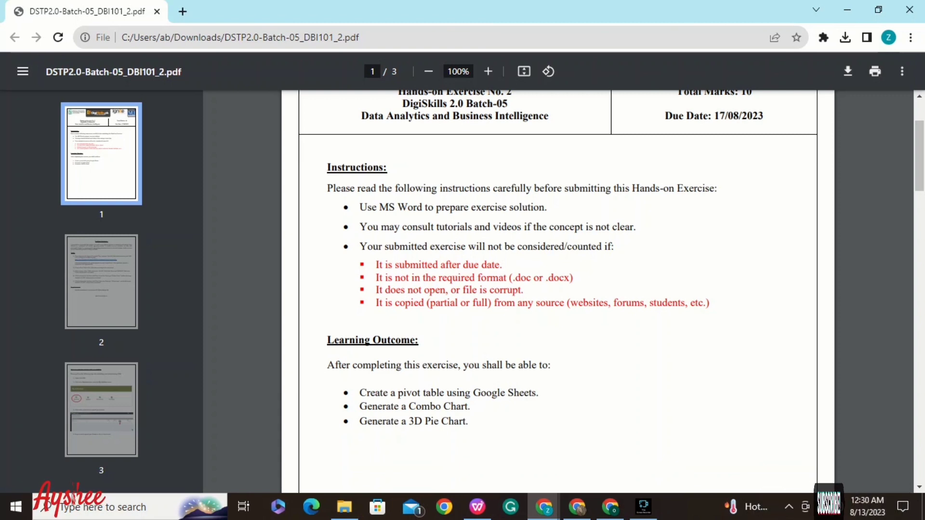
pyautogui.scroll(-5, 558, 291)
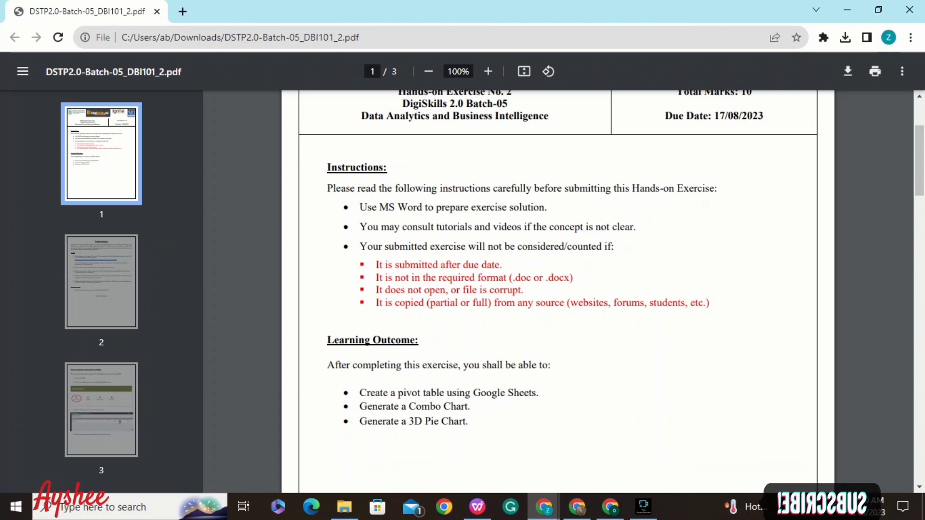
pyautogui.scroll(-8, 558, 290)
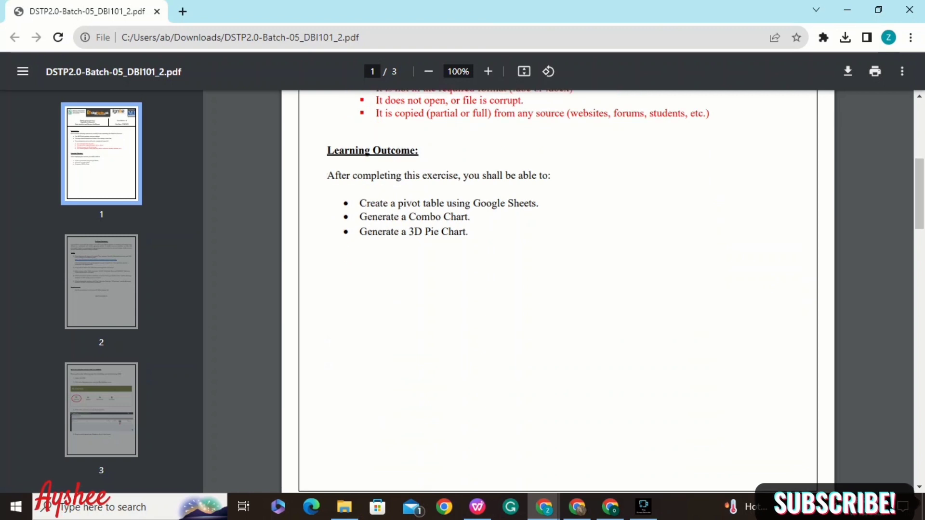
pyautogui.scroll(-2, 557, 290)
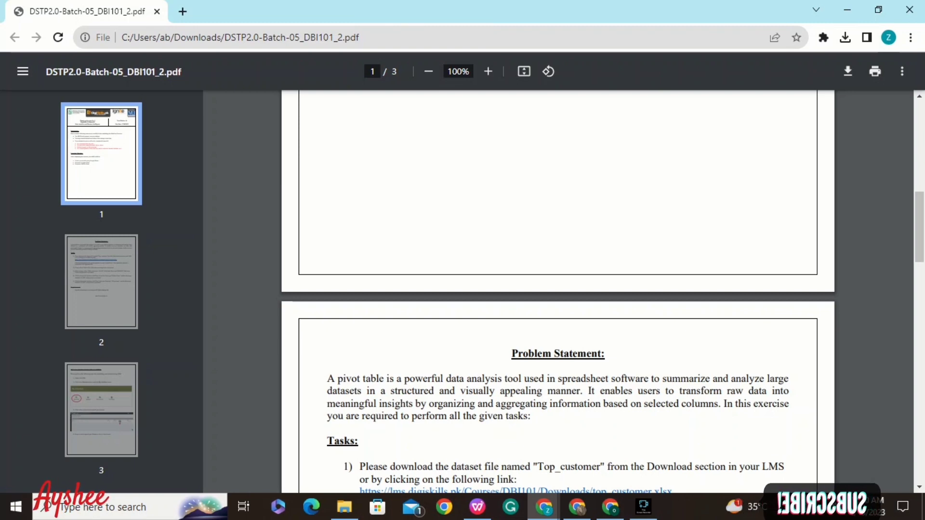
pyautogui.scroll(-3, 557, 289)
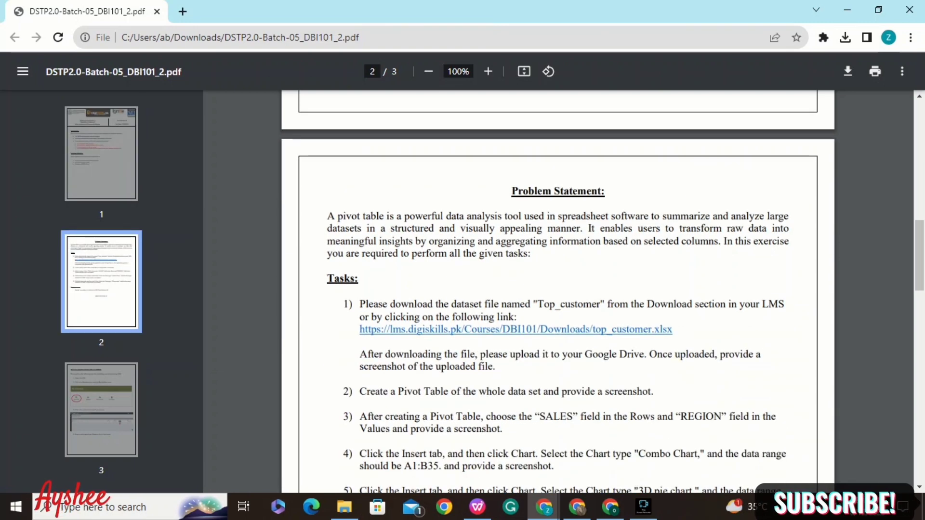
pyautogui.scroll(-2, 558, 289)
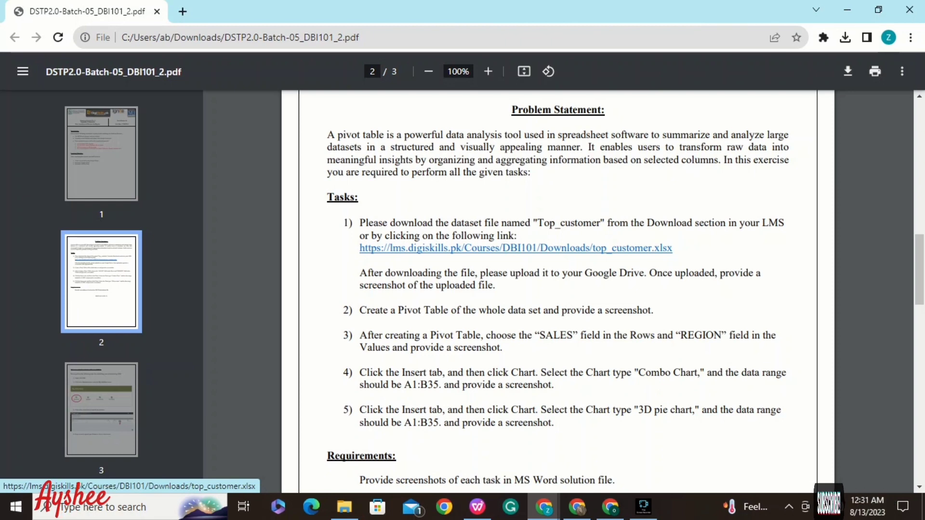
pyautogui.scroll(-2, 557, 293)
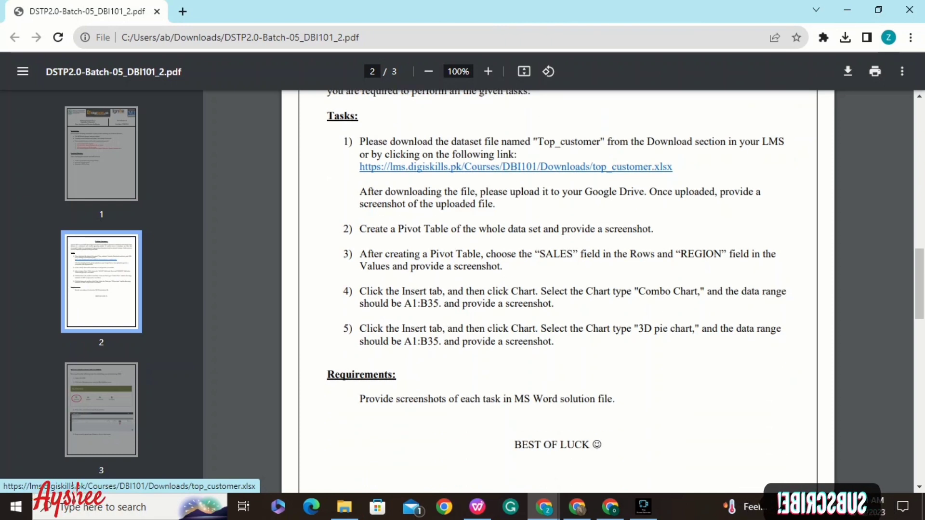
pyautogui.scroll(-4, 558, 293)
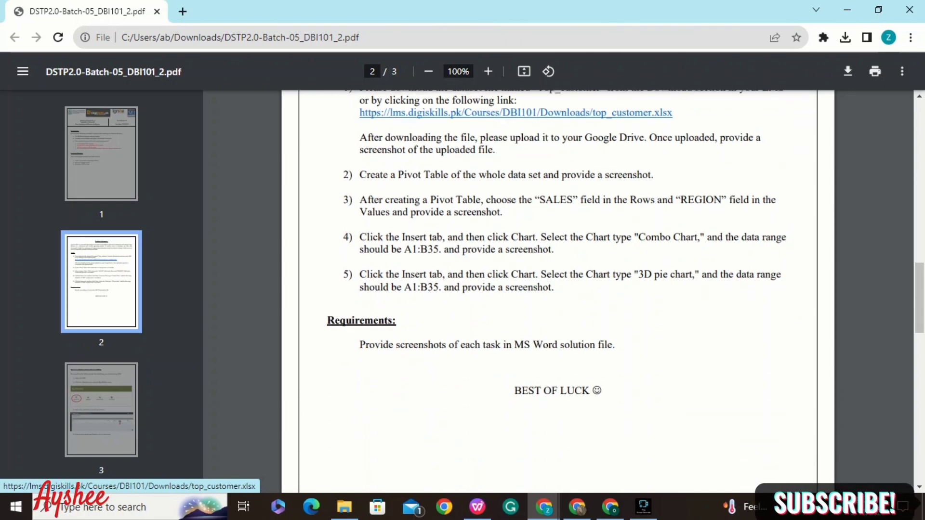
pyautogui.scroll(1, 558, 293)
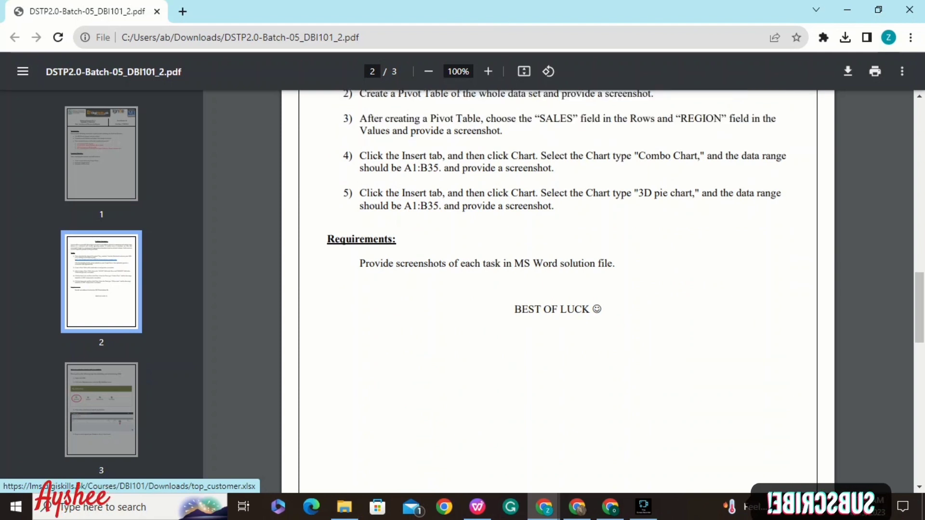
pyautogui.scroll(1, 558, 294)
pyautogui.scroll(3, 557, 294)
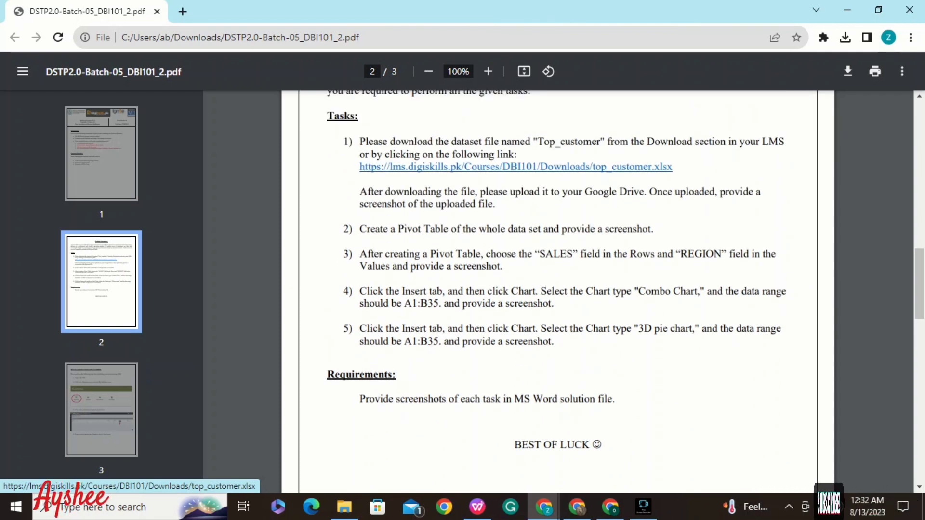
# Switch to the Data ANALYTICS2.docx document in WPS Writer and add two blank lines after the task 1 text.
pyautogui.click(477, 506)
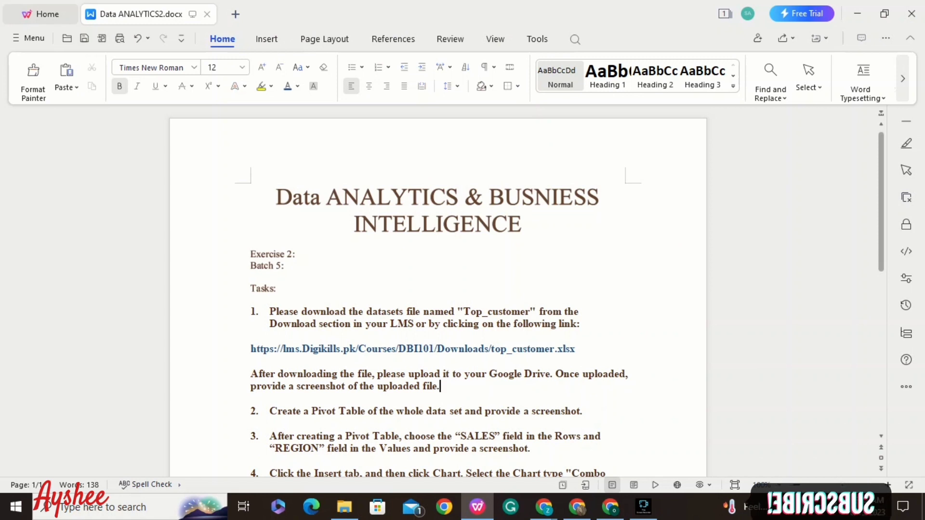
pyautogui.scroll(-2, 441, 386)
pyautogui.scroll(-5, 440, 384)
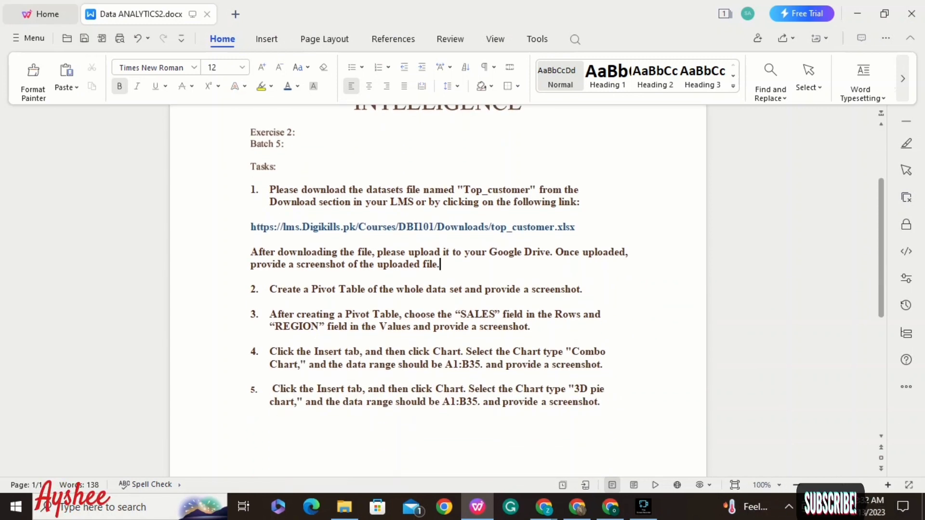
pyautogui.moveTo(252, 301); pyautogui.dragTo(581, 227)
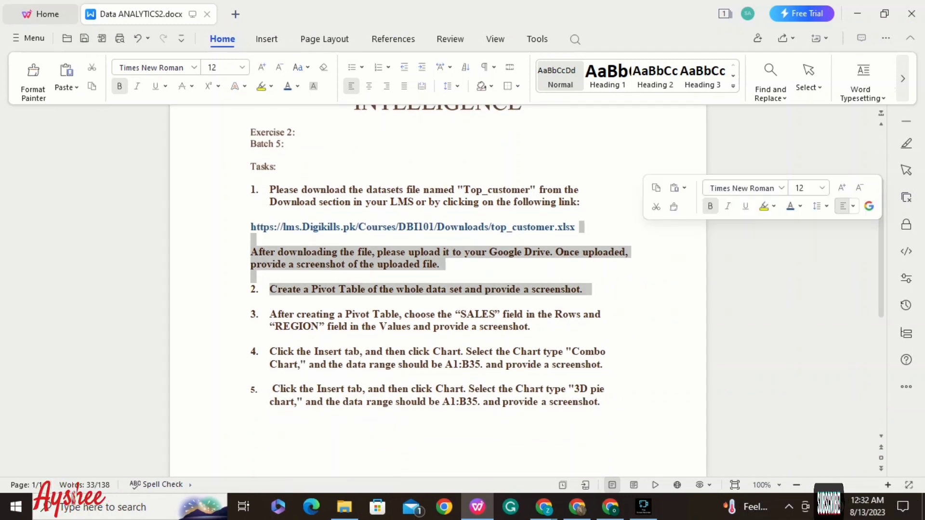
pyautogui.click(580, 228)
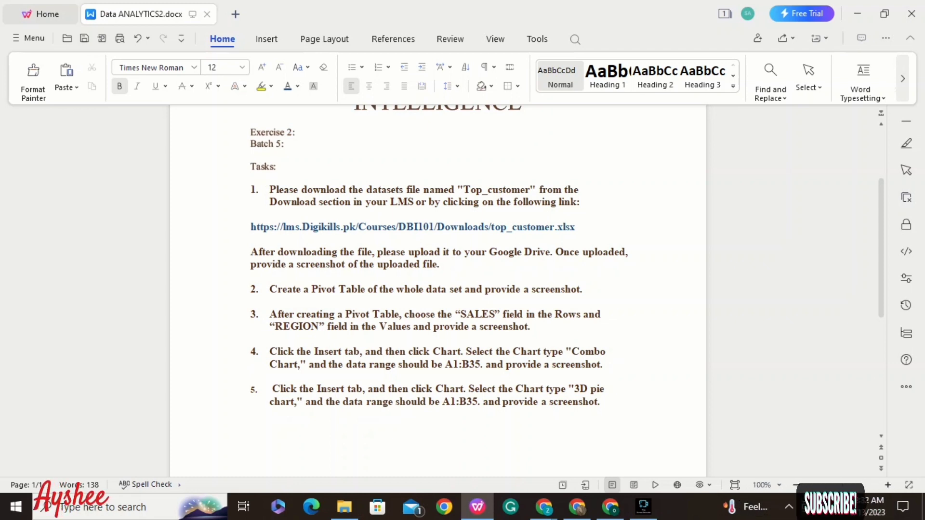
pyautogui.click(441, 265)
pyautogui.press('Return')
pyautogui.press('Return')
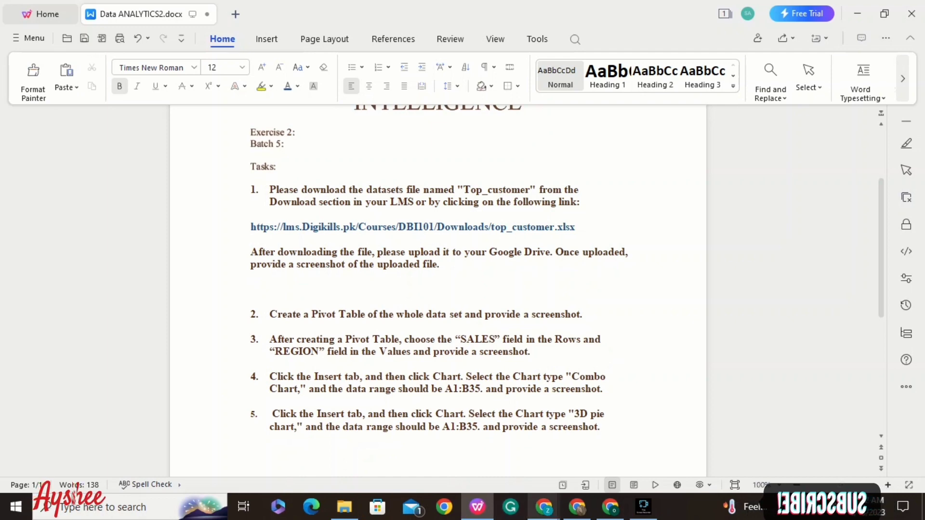
# Switch back to Chrome and open Google Drive in a separate, maximized browser window.
pyautogui.click(544, 507)
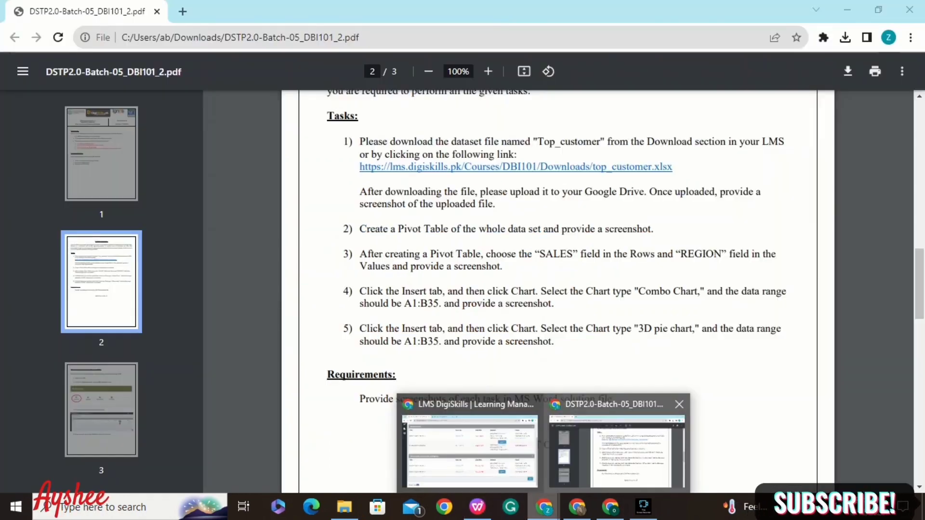
pyautogui.click(616, 448)
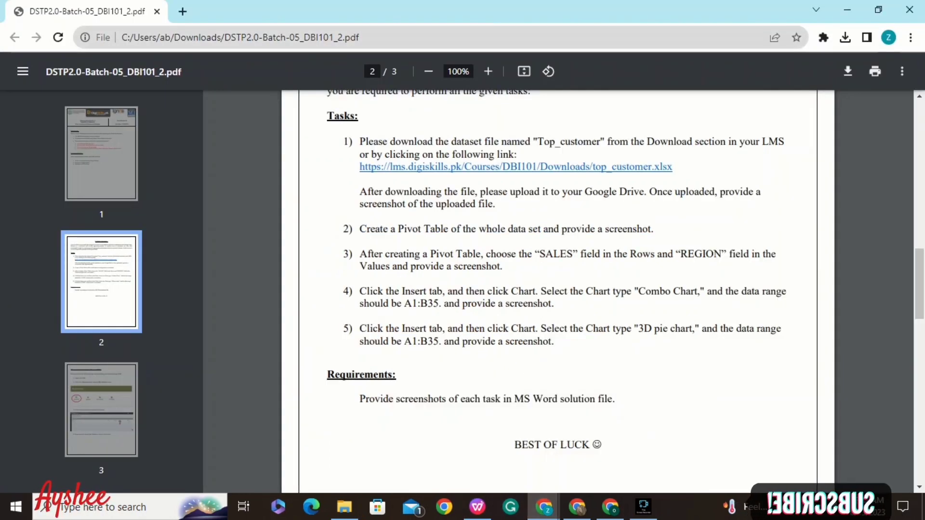
pyautogui.click(183, 11)
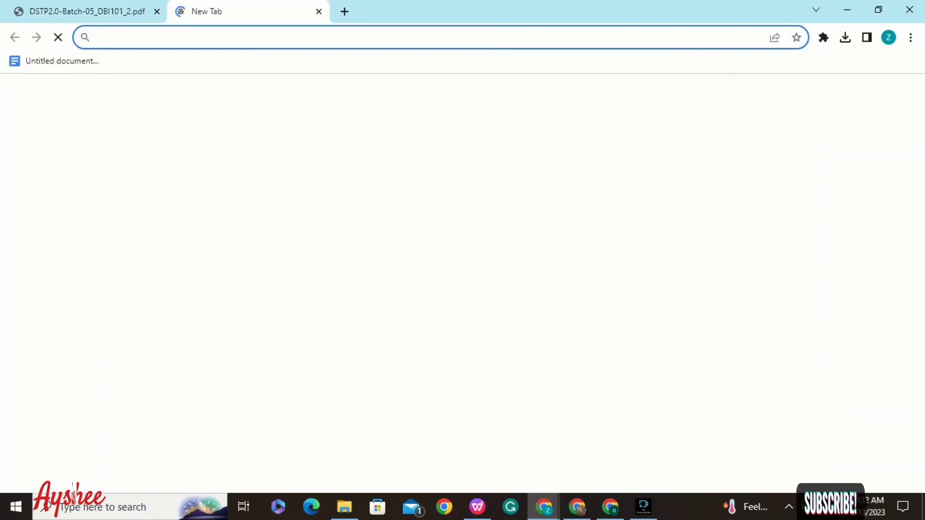
pyautogui.moveTo(207, 11); pyautogui.dragTo(227, 62)
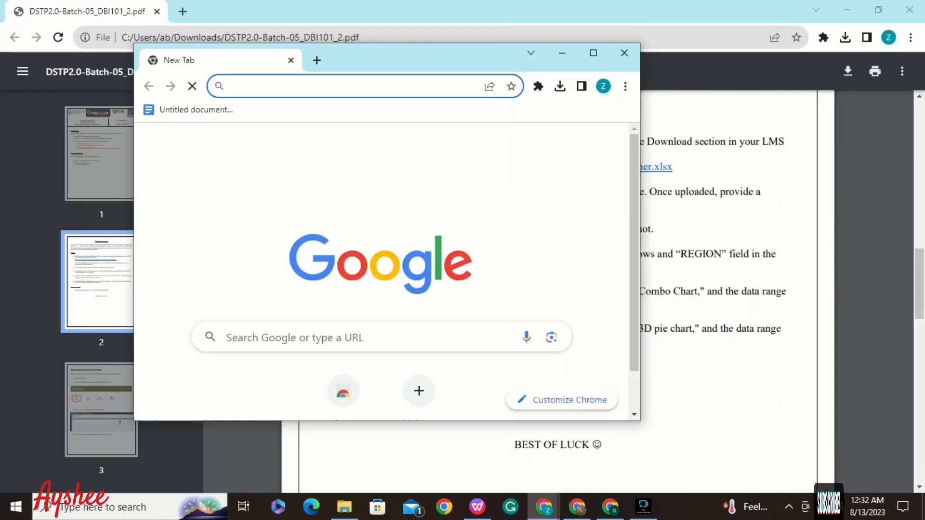
pyautogui.click(593, 52)
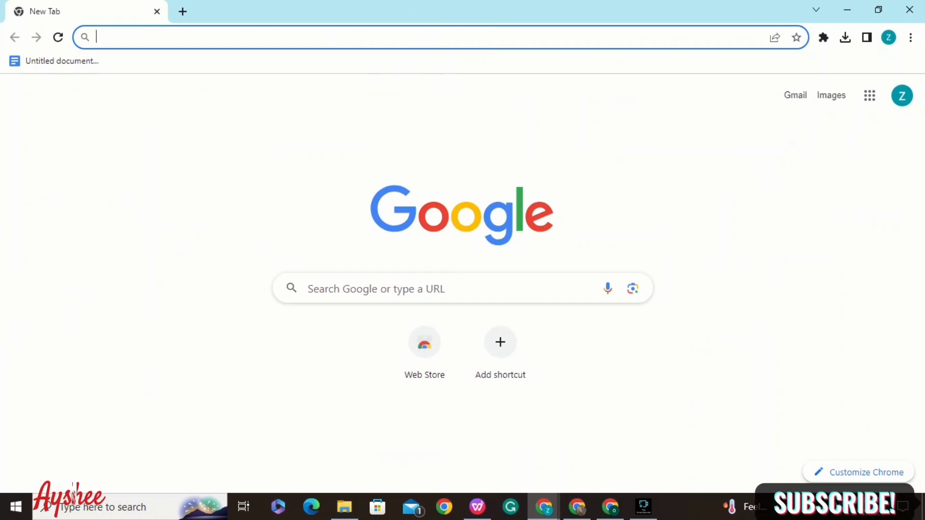
pyautogui.click(869, 95)
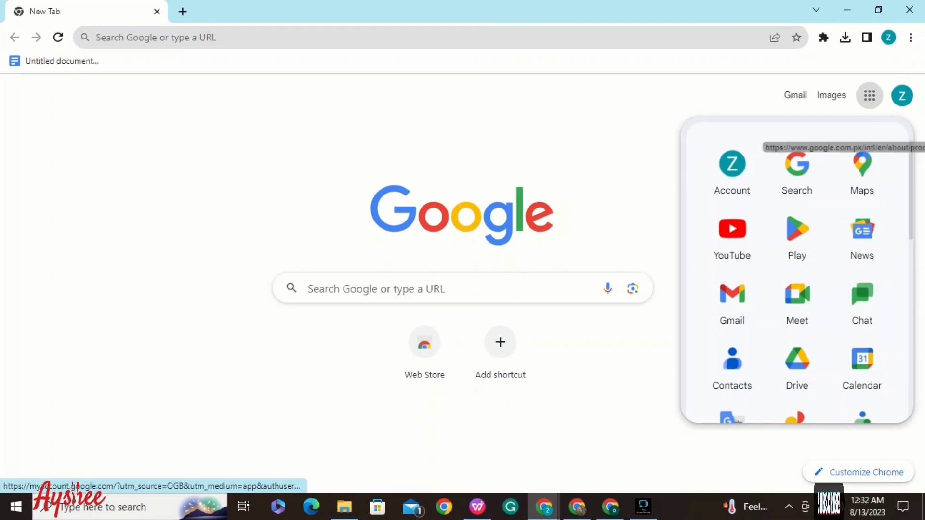
pyautogui.click(869, 95)
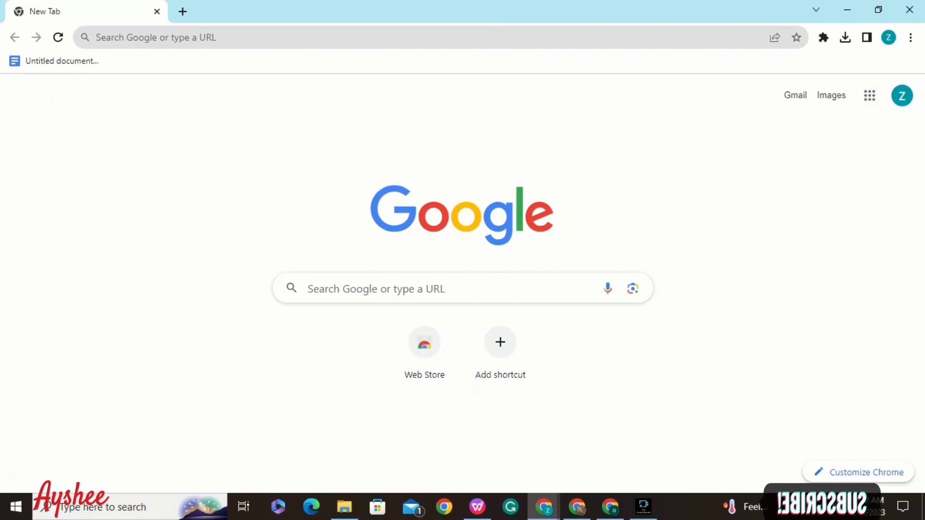
pyautogui.click(869, 96)
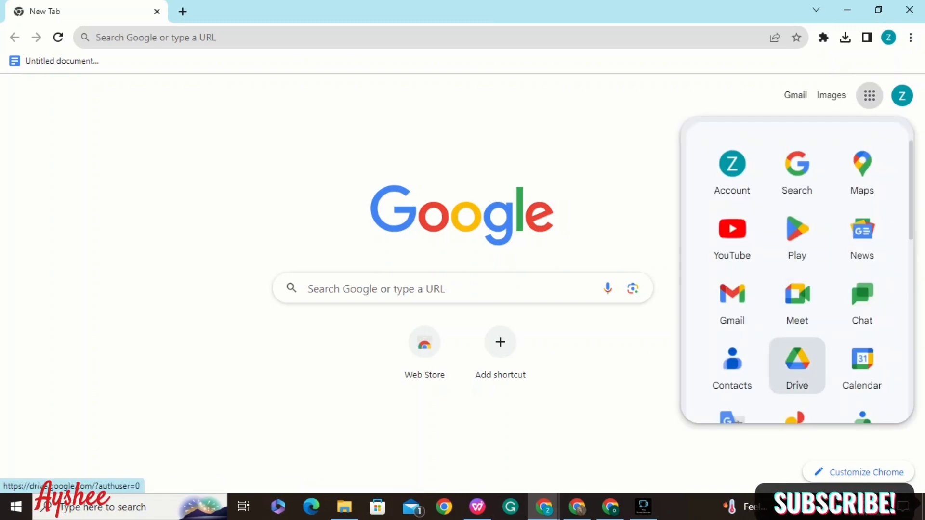
pyautogui.click(797, 364)
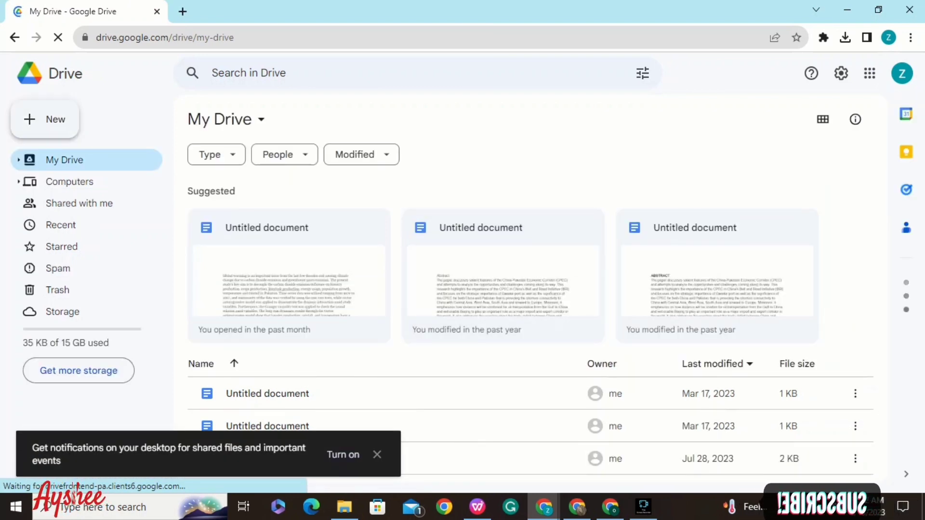
# Upload the top_customer file from the Downloads folder to My Drive and open it in Google Sheets.
pyautogui.click(45, 119)
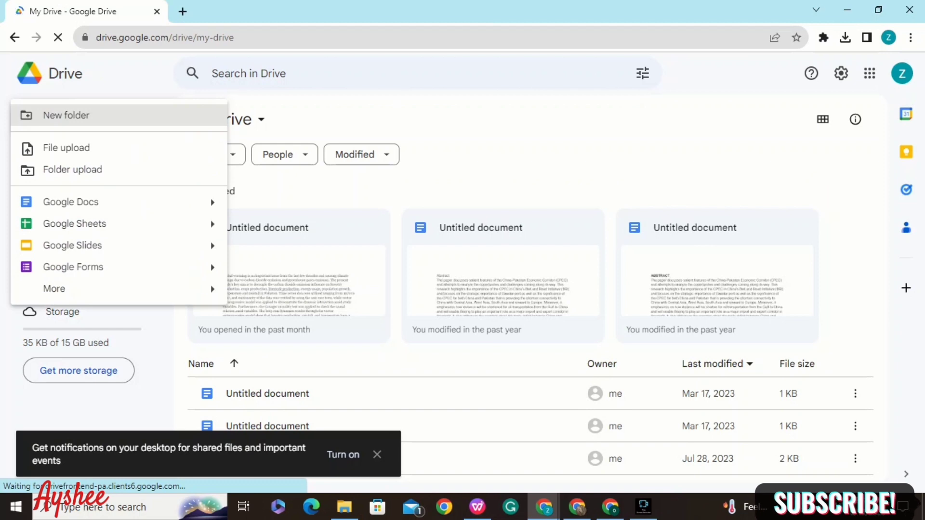
pyautogui.click(67, 148)
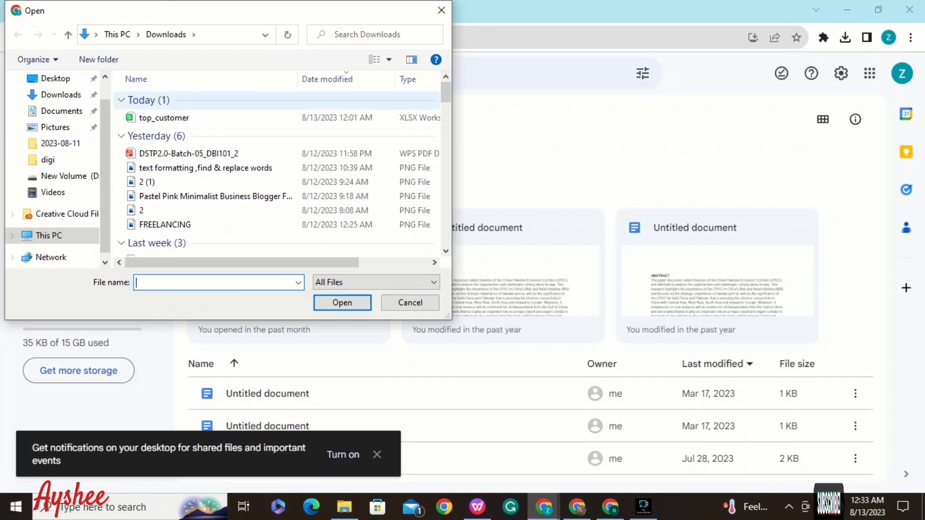
pyautogui.click(164, 117)
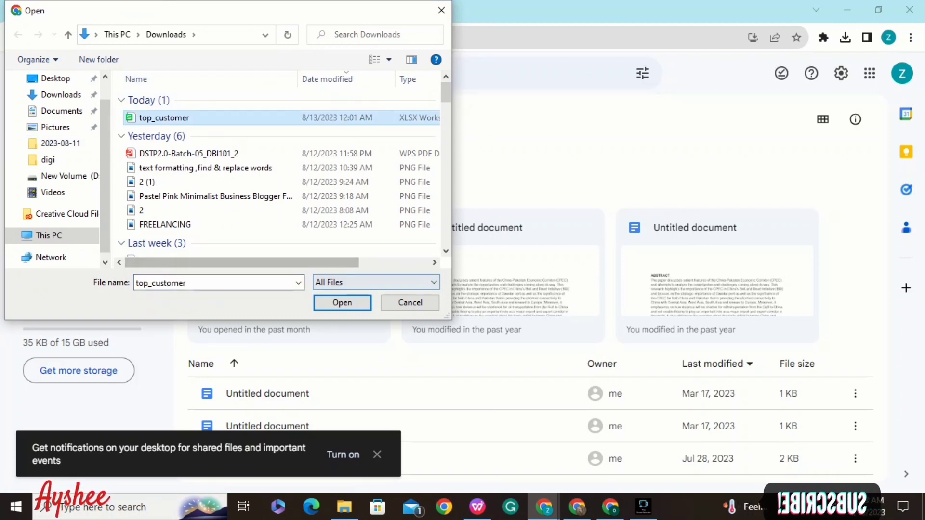
pyautogui.press('Return')
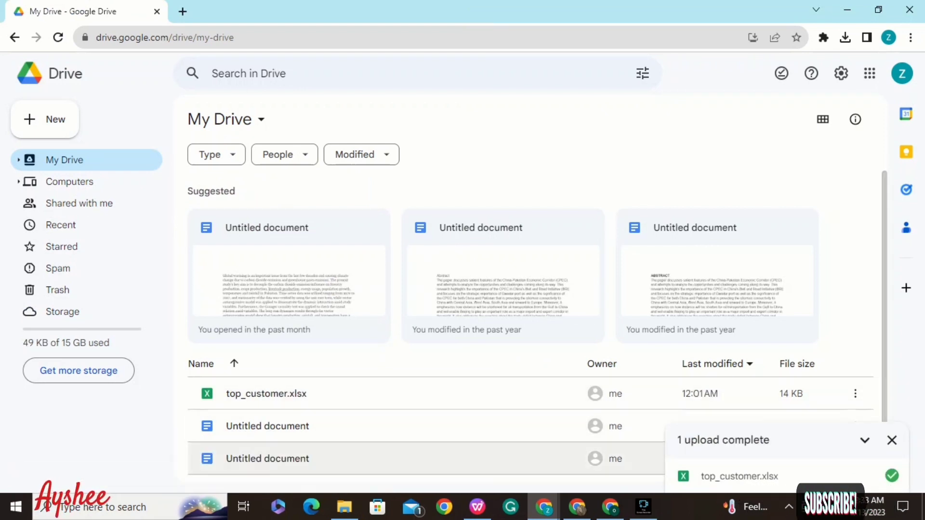
pyautogui.click(266, 393)
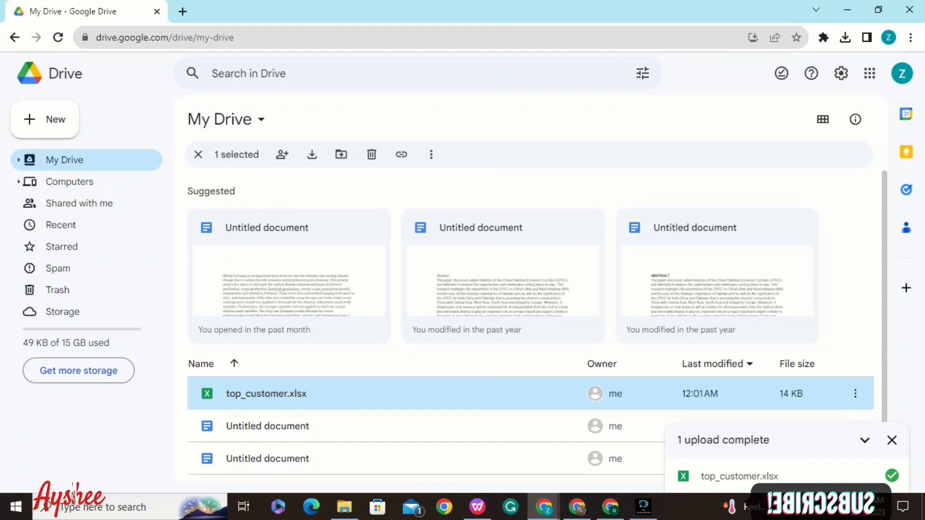
pyautogui.doubleClick(266, 393)
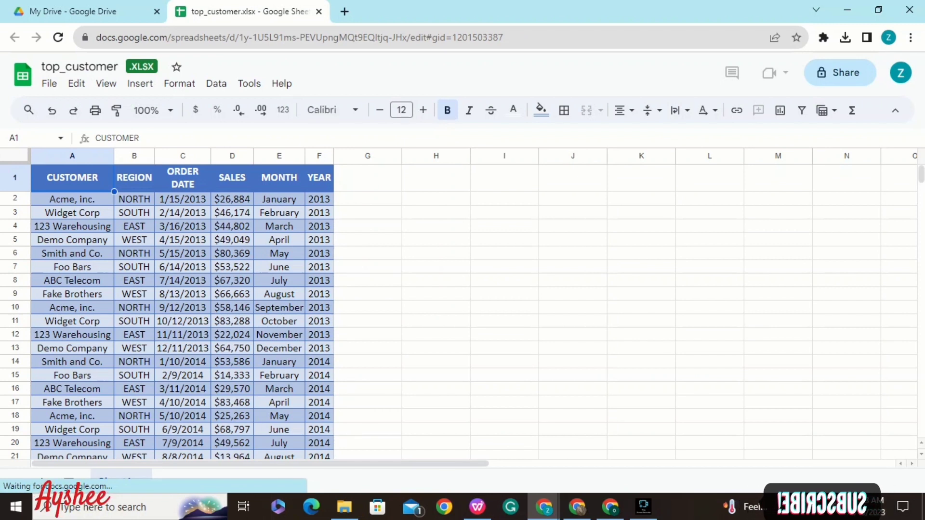
# Capture the top_customer sheet with Snipping Tool and paste the screenshot below the task 1 text in Data ANALYTICS2.docx in WPS Writer.
pyautogui.click(116, 507)
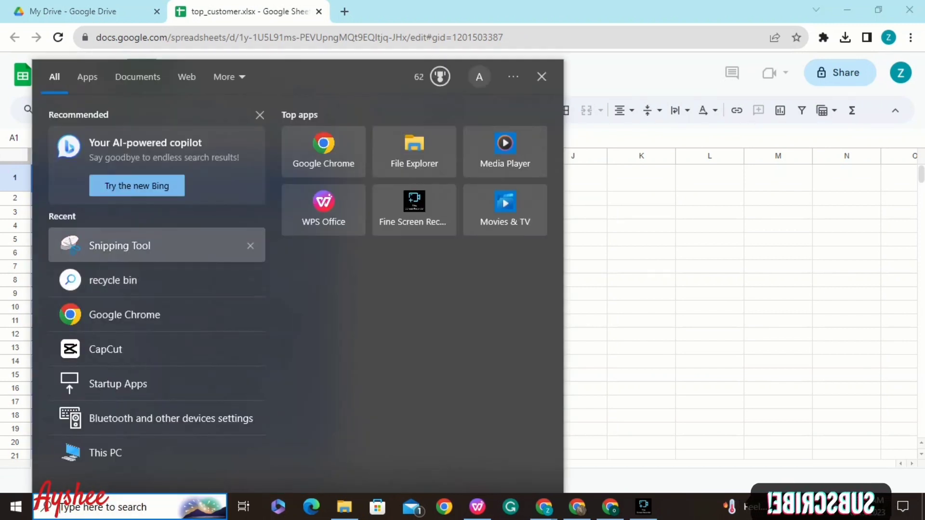
pyautogui.click(145, 245)
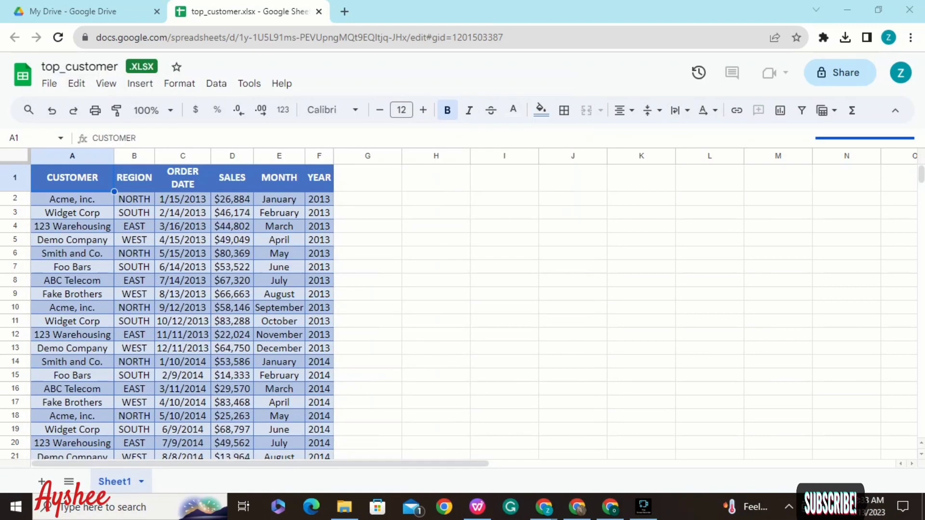
pyautogui.click(140, 252)
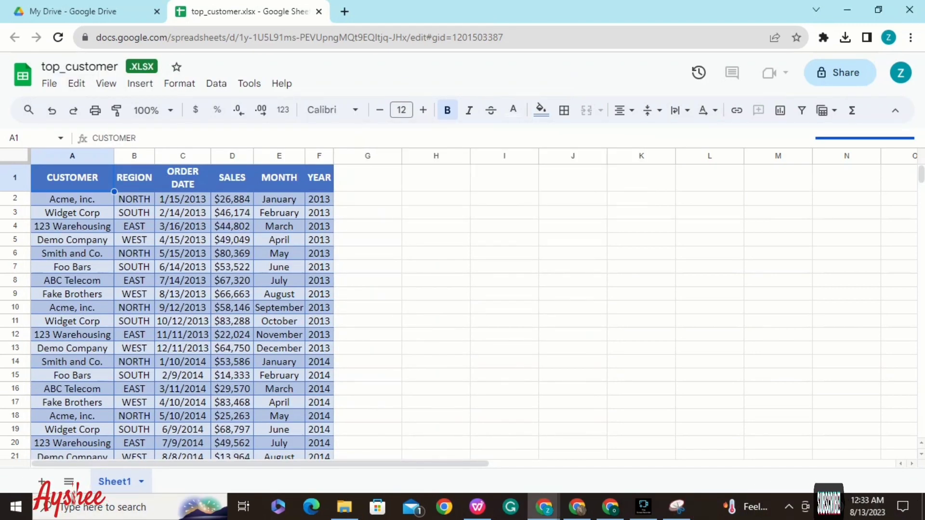
pyautogui.doubleClick(139, 253)
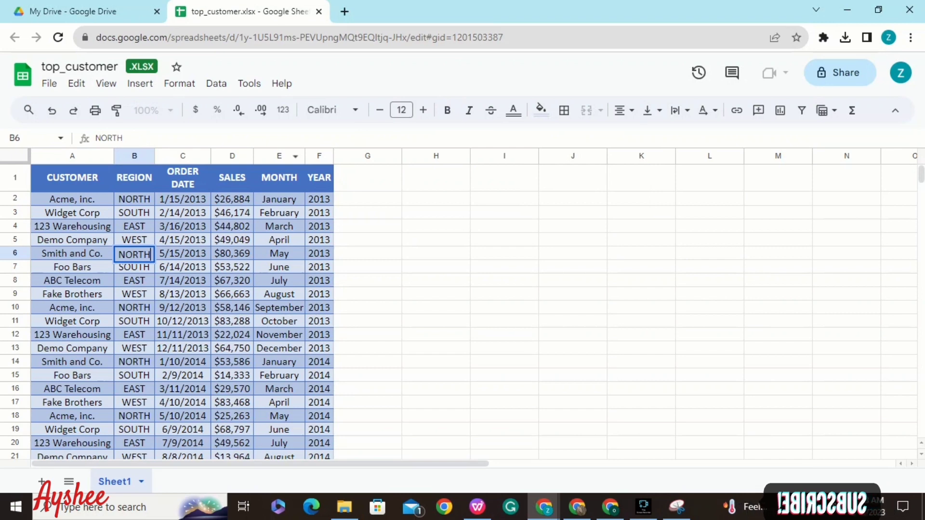
pyautogui.click(676, 506)
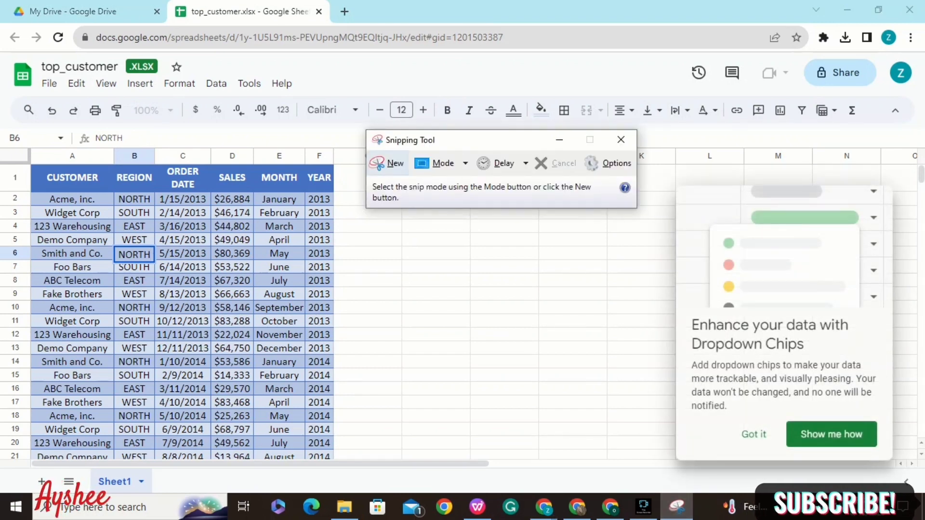
pyautogui.click(391, 164)
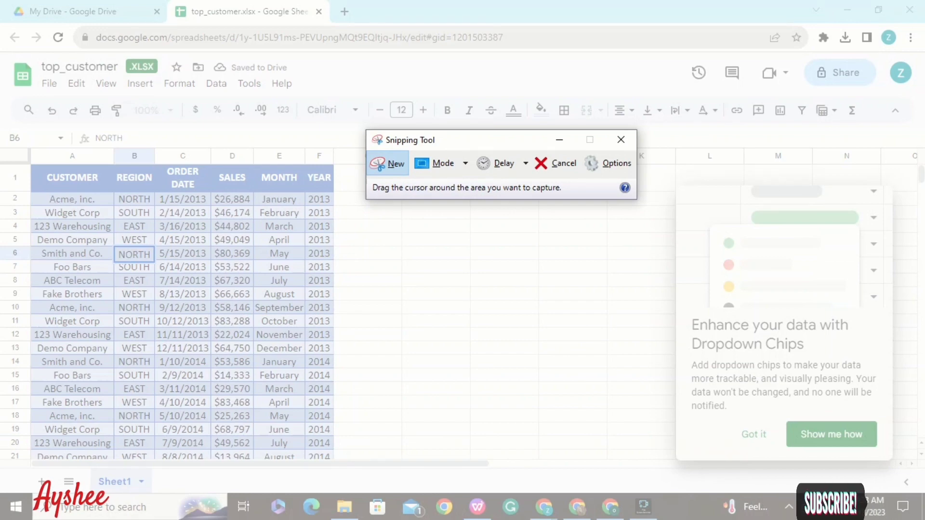
pyautogui.moveTo(9, 27); pyautogui.dragTo(910, 491)
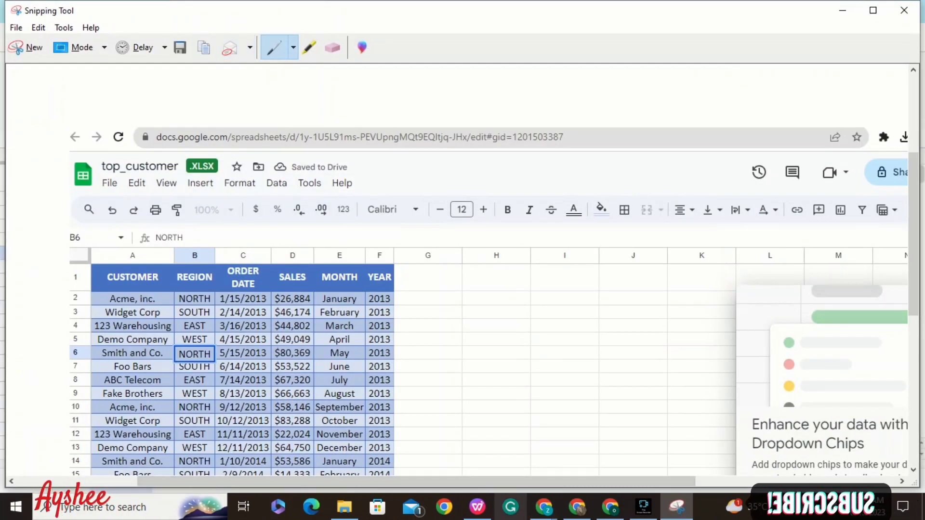
pyautogui.click(477, 507)
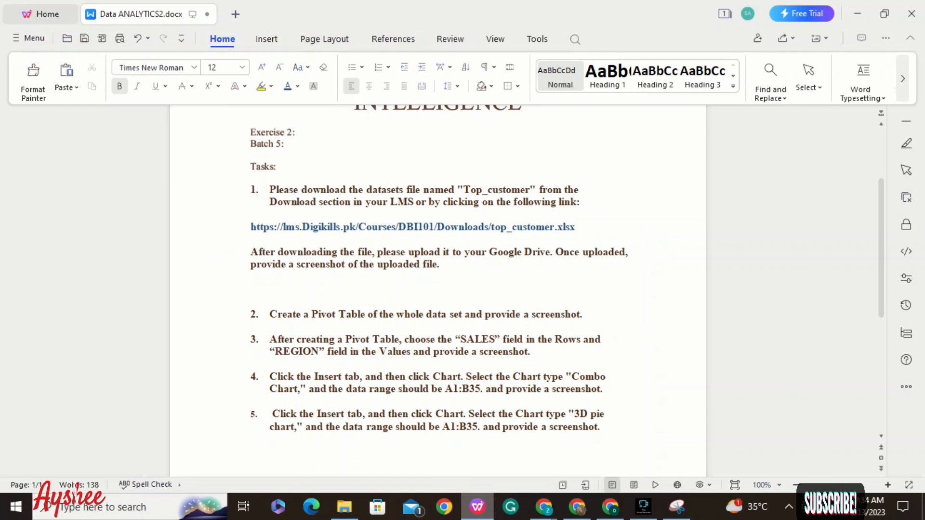
pyautogui.hotkey('ctrl', 'v')
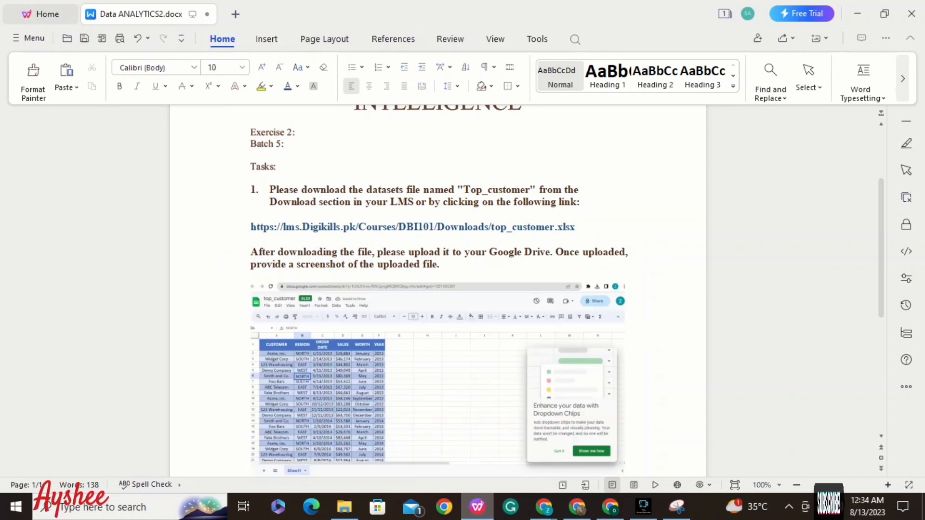
# Apply a left-side inner shadow to the task 1 screenshot and center it on the page.
pyautogui.click(467, 400)
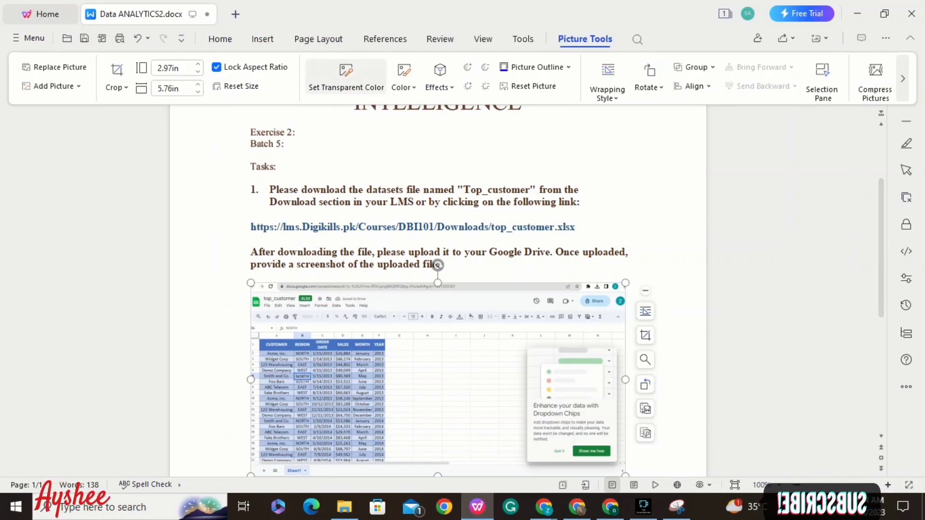
pyautogui.click(439, 77)
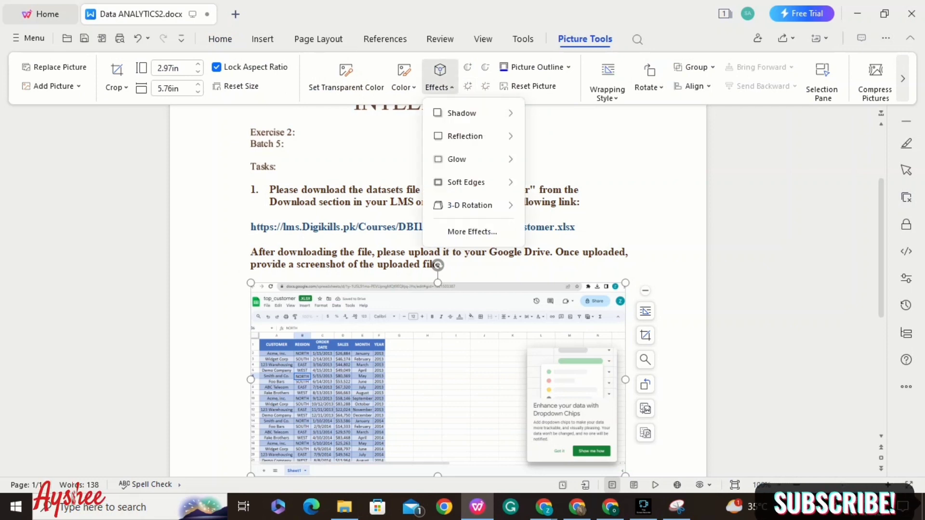
pyautogui.moveTo(472, 113)
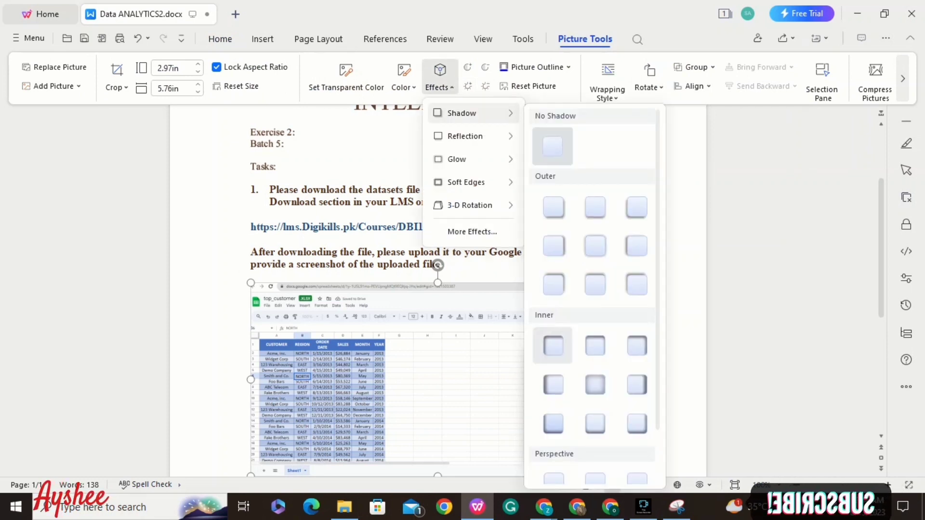
pyautogui.click(553, 385)
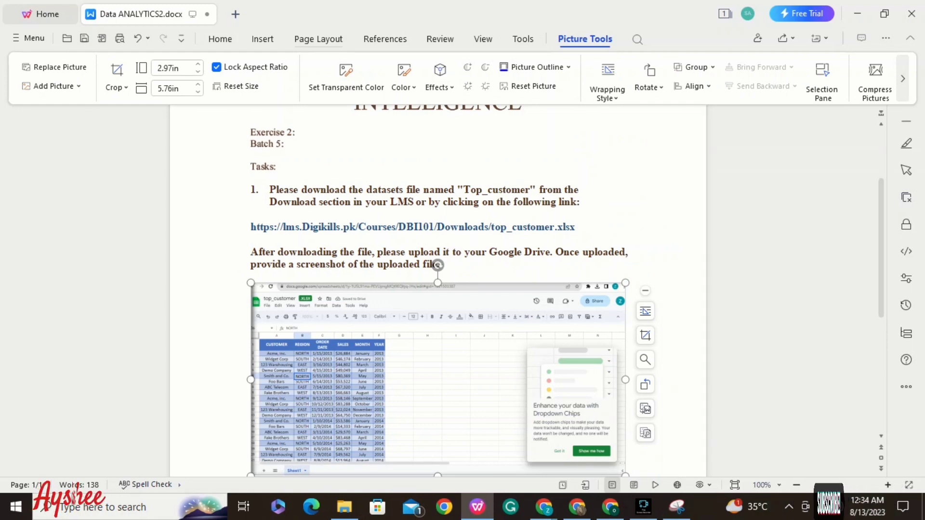
pyautogui.click(220, 39)
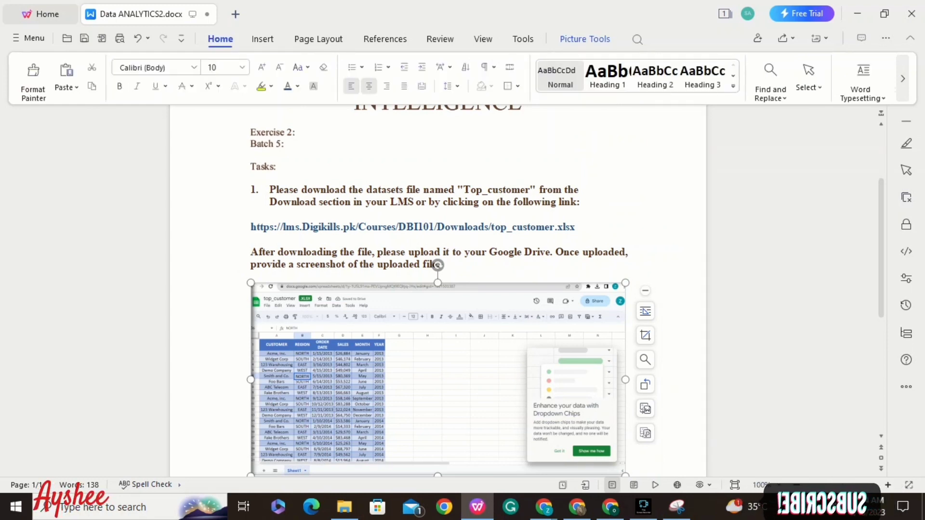
pyautogui.click(369, 86)
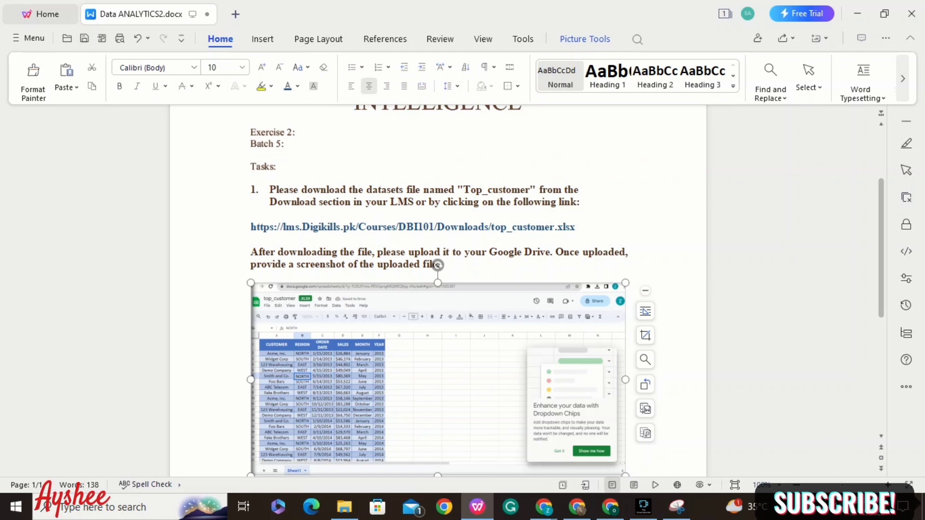
# Add two blank lines after the task 2 text about creating a Pivot Table.
pyautogui.scroll(-5, 438, 289)
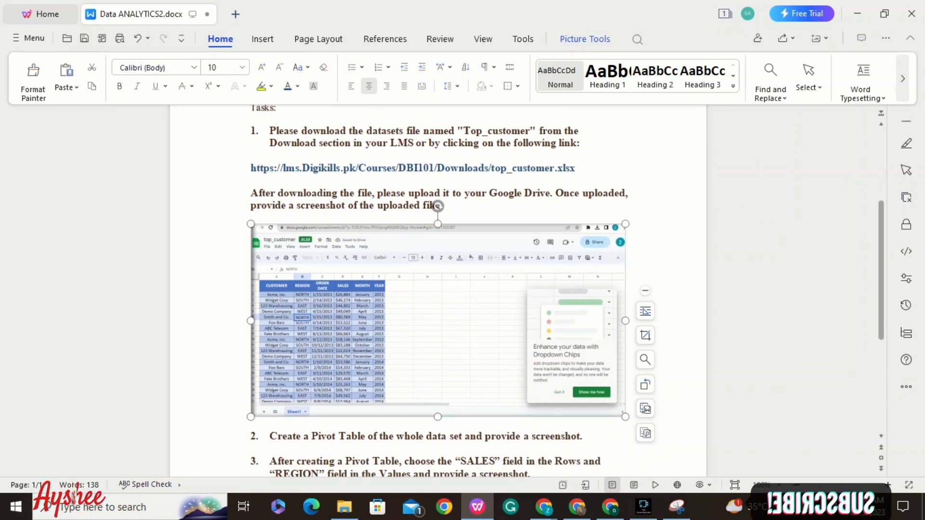
pyautogui.scroll(-3, 437, 289)
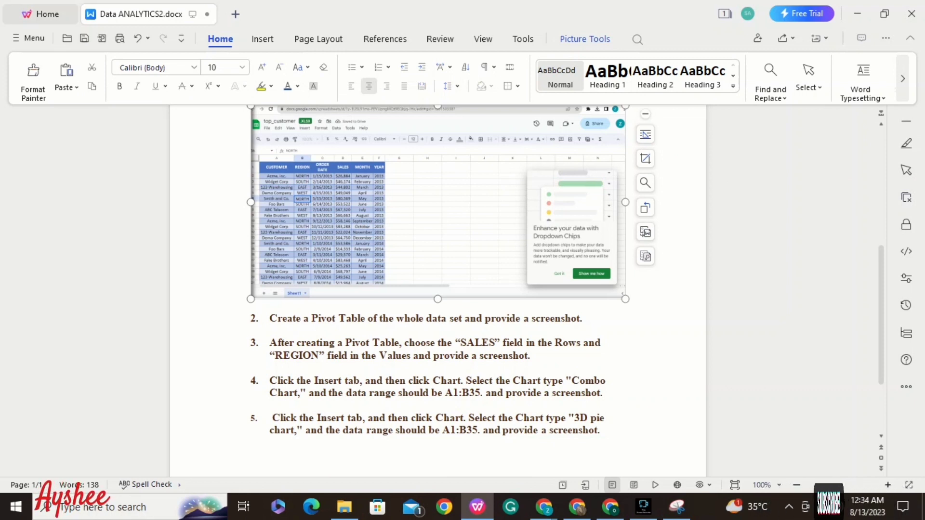
pyautogui.click(585, 318)
pyautogui.press('Return')
pyautogui.press('Return')
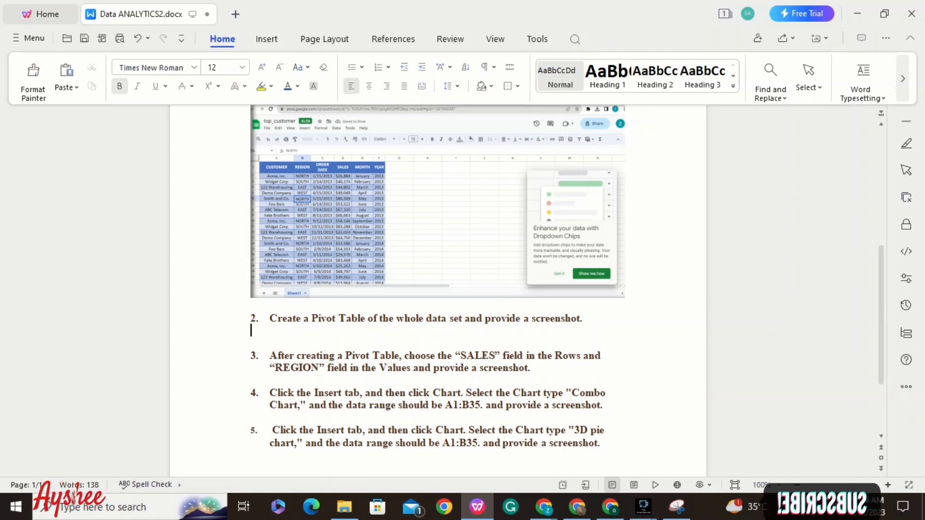
pyautogui.press('Return')
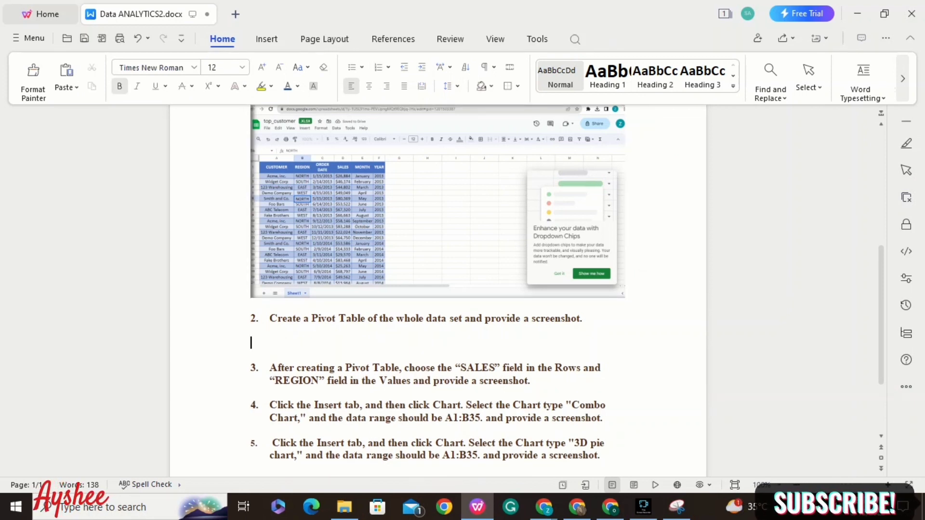
# Switch back to the top_customer spreadsheet in Chrome and dismiss the Dropdown Chips suggestion.
pyautogui.moveTo(544, 507)
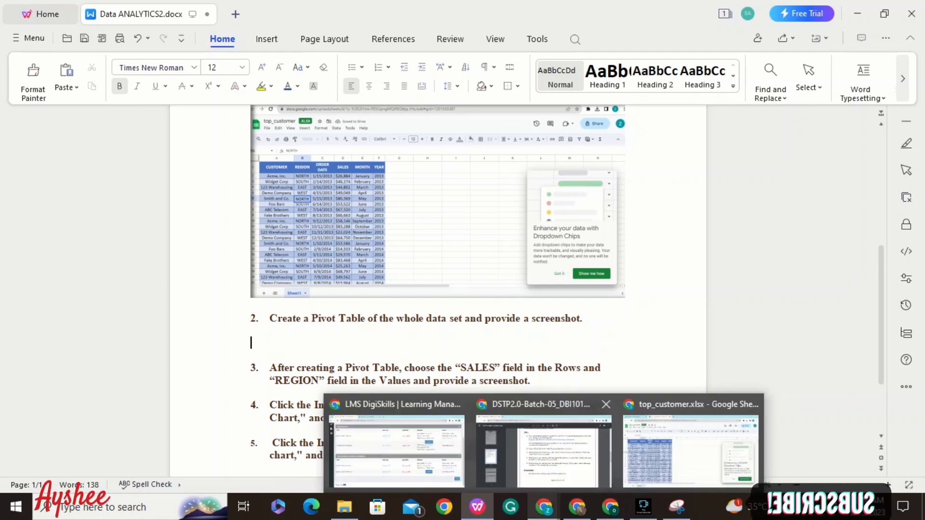
pyautogui.click(691, 451)
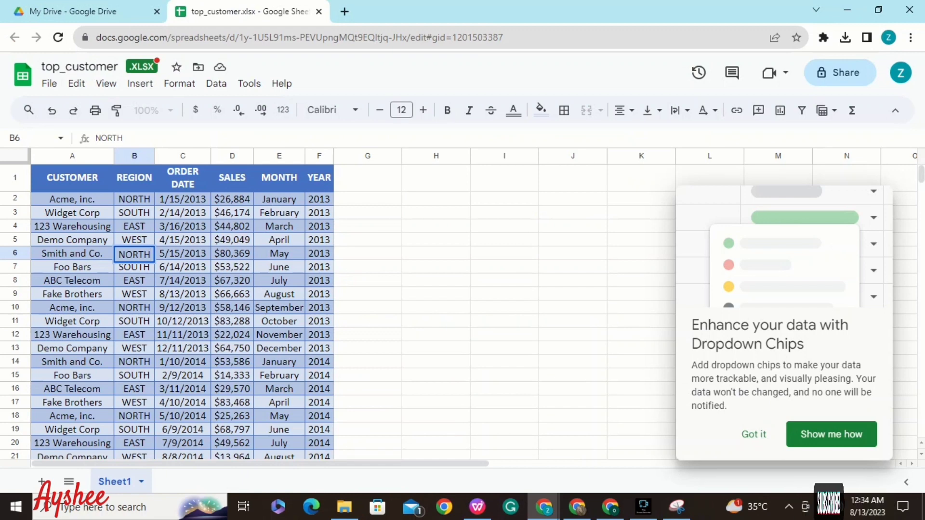
pyautogui.click(709, 429)
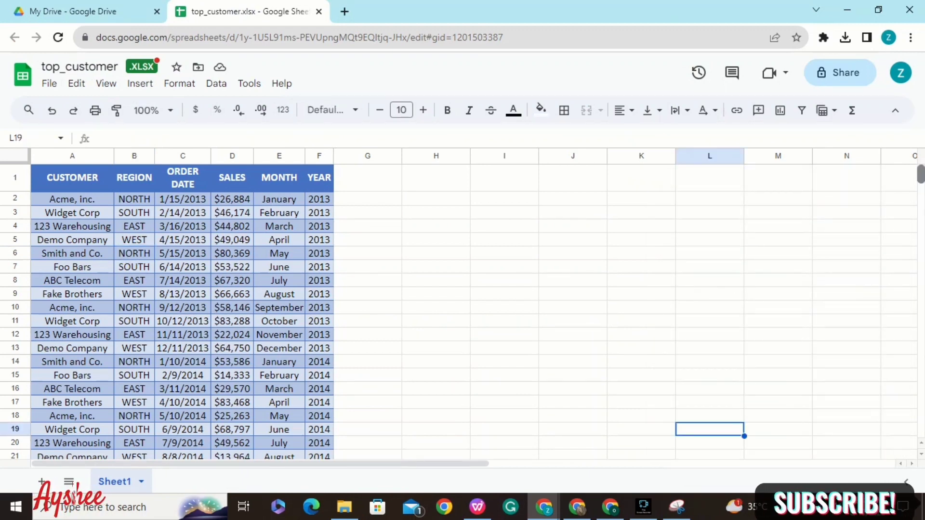
# Create a pivot table from the whole data set, Sheet1!A1:F38, in a new sheet.
pyautogui.click(72, 178)
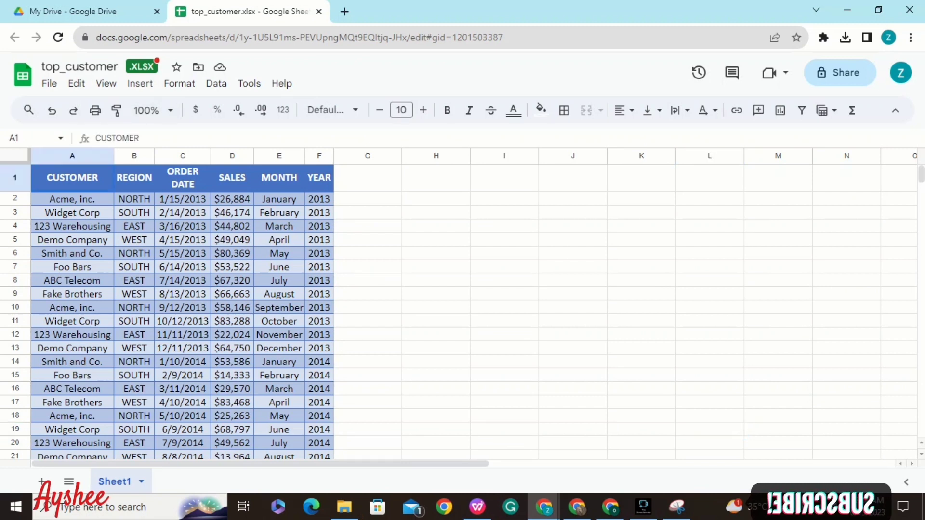
pyautogui.moveTo(72, 178); pyautogui.dragTo(322, 399)
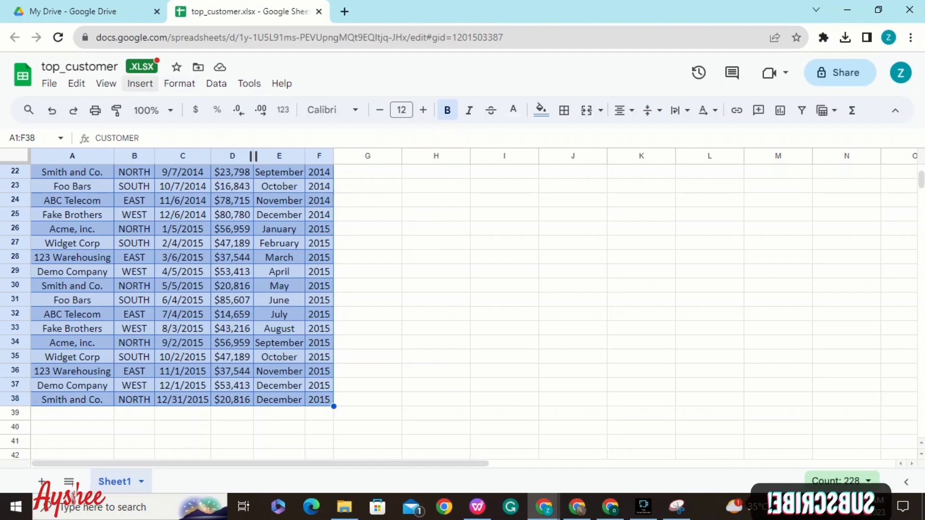
pyautogui.click(140, 83)
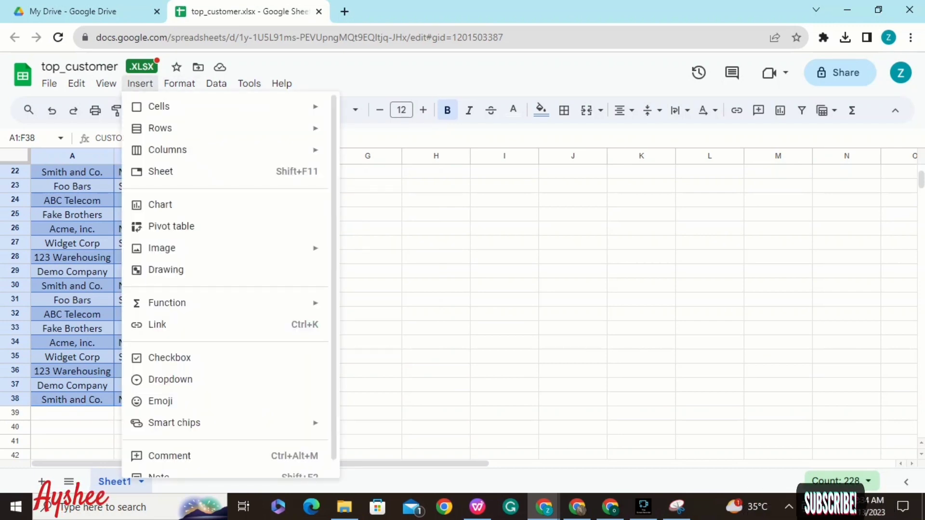
pyautogui.click(179, 83)
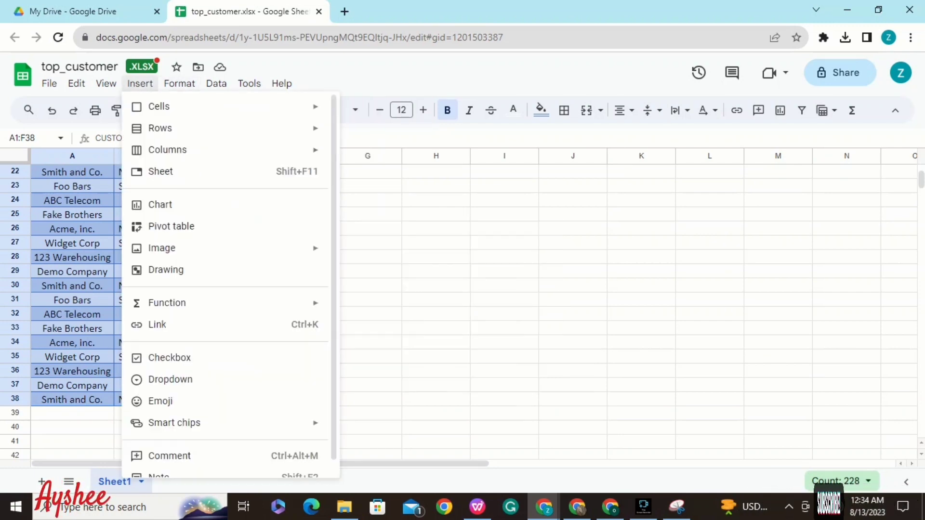
pyautogui.click(171, 226)
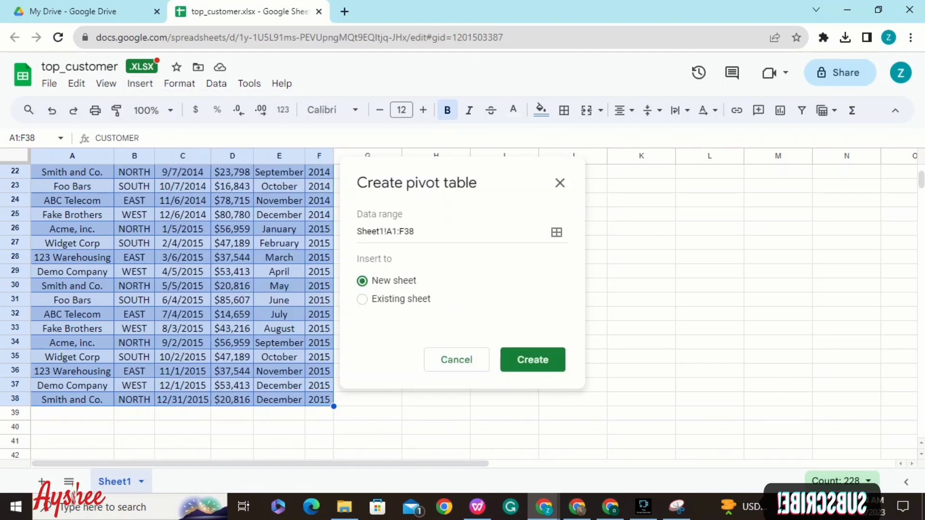
pyautogui.moveTo(135, 229); pyautogui.dragTo(232, 186)
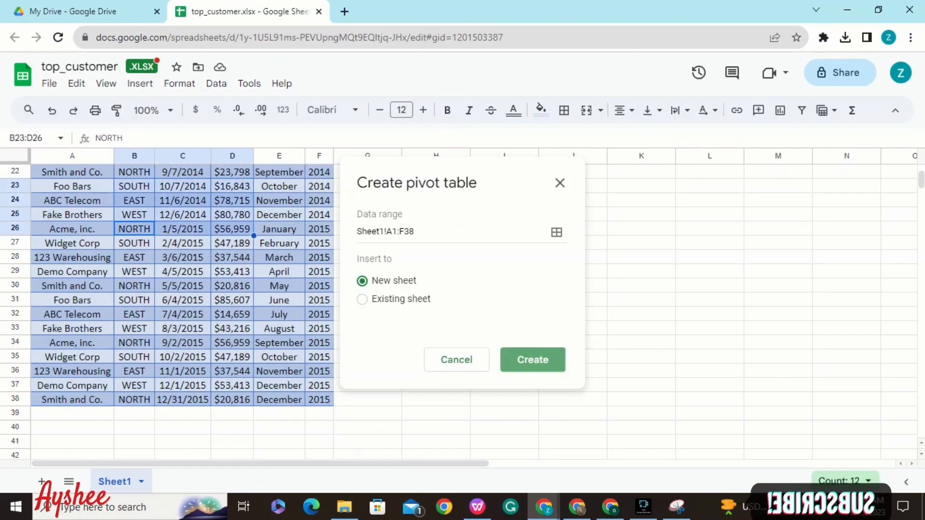
pyautogui.click(532, 359)
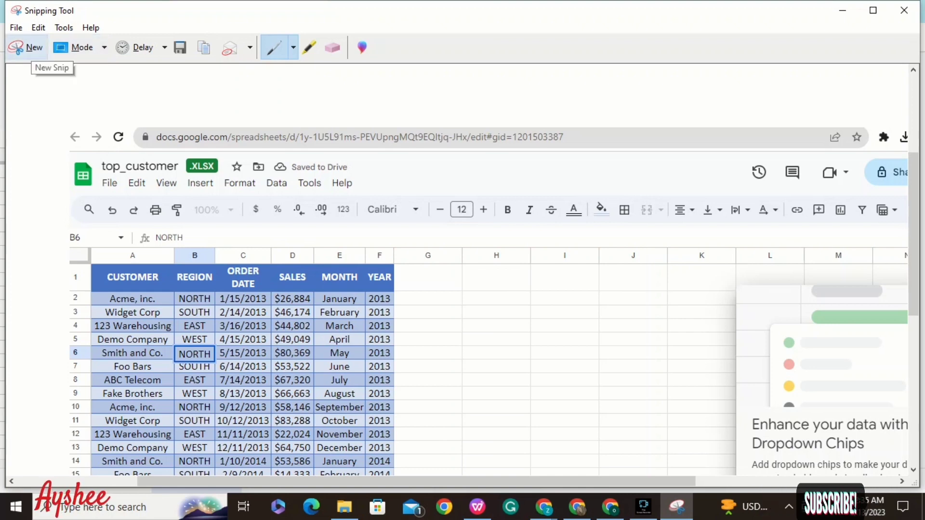
# Capture the empty pivot table and its editor with Snipping Tool and paste the screenshot below task 2 in the WPS Writer document.
pyautogui.click(26, 47)
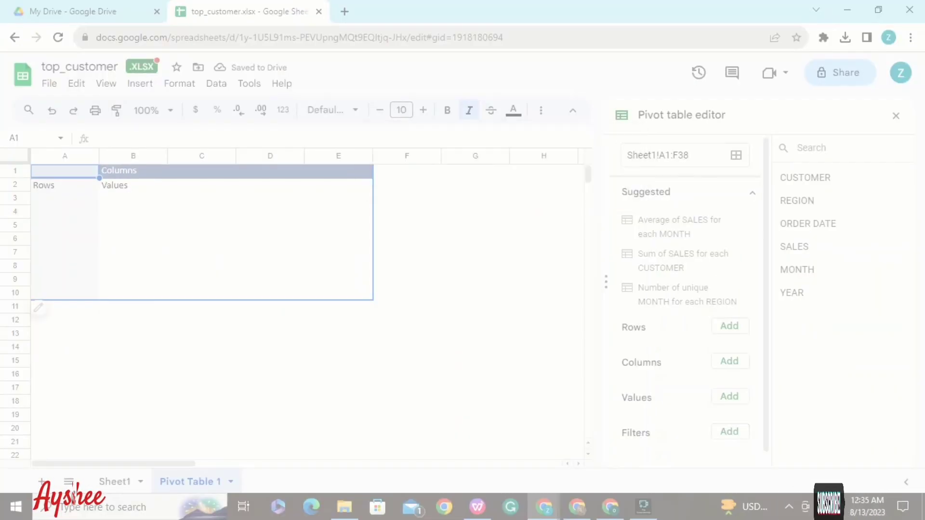
pyautogui.moveTo(10, 49); pyautogui.dragTo(922, 493)
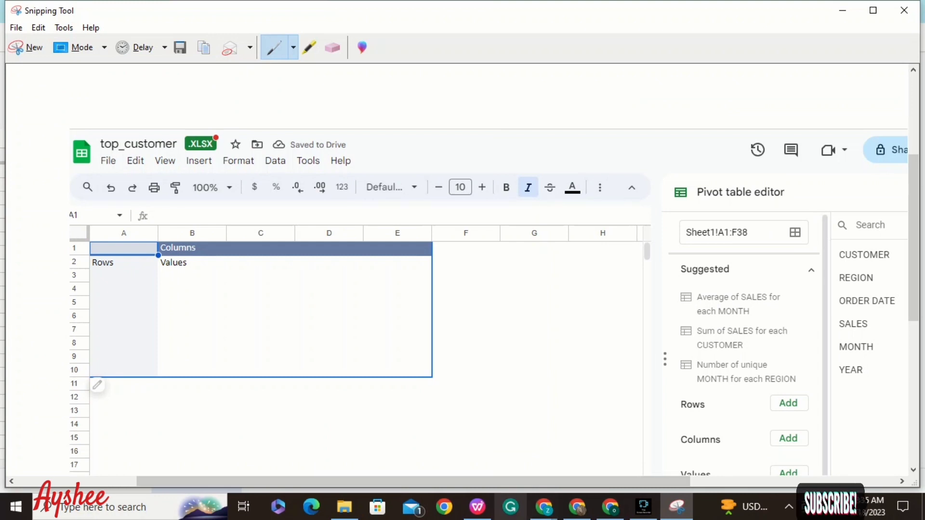
pyautogui.click(477, 507)
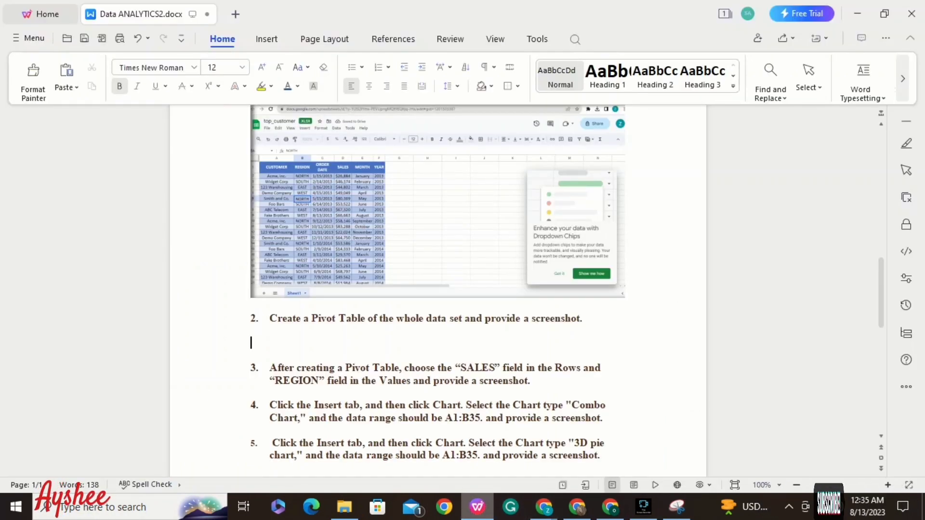
pyautogui.hotkey('ctrl', 'v')
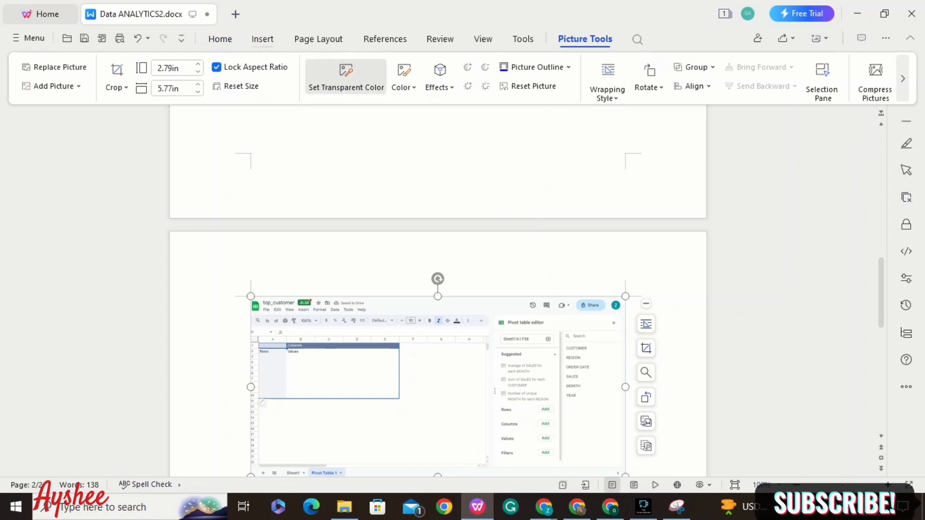
pyautogui.click(262, 40)
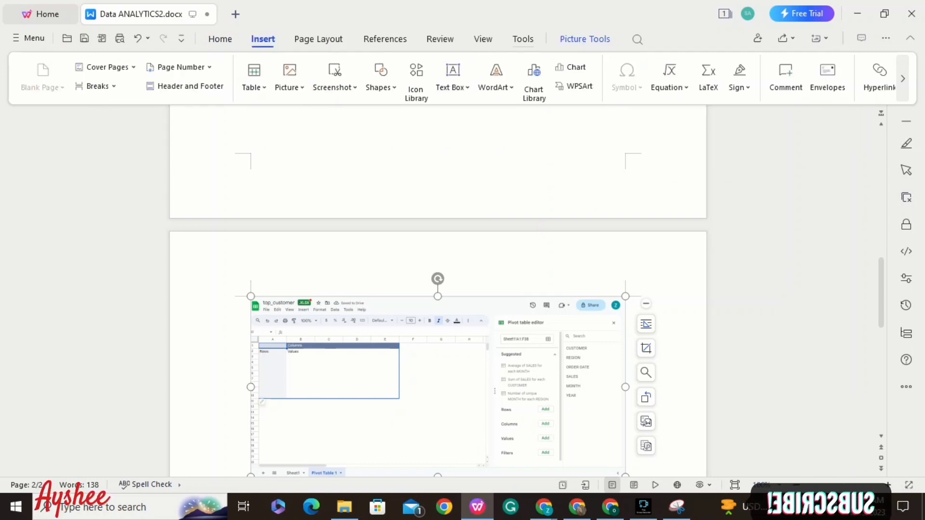
pyautogui.click(523, 40)
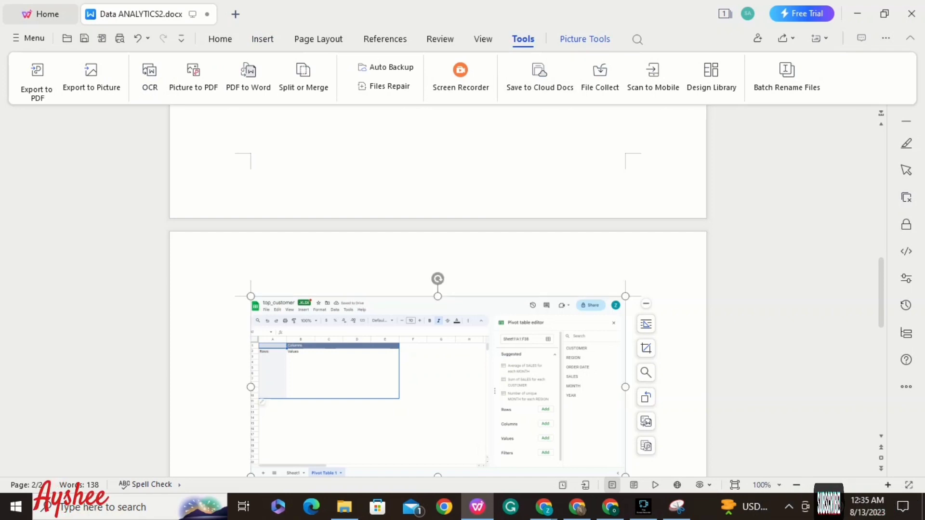
# Apply an inner shadow, the first preset in the second row, to the screenshot pasted below task 2.
pyautogui.click(585, 39)
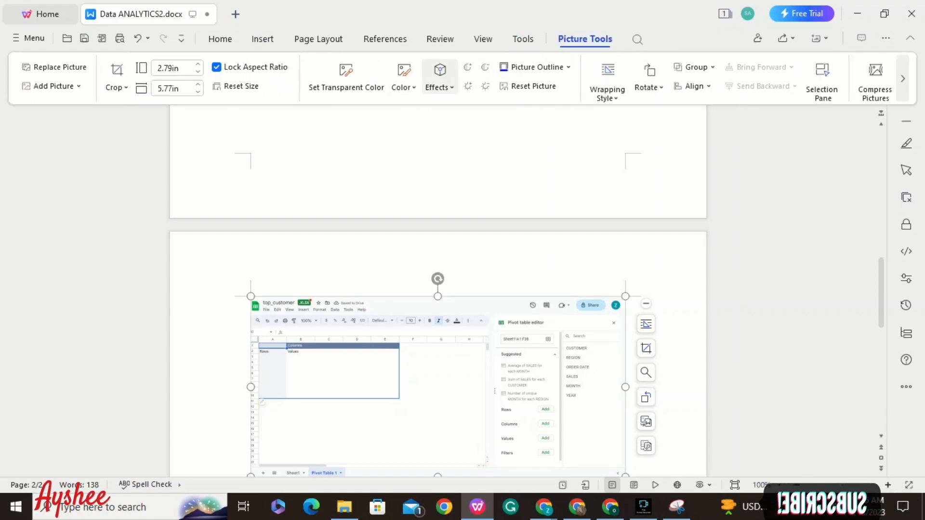
pyautogui.click(439, 77)
pyautogui.moveTo(457, 159)
pyautogui.moveTo(465, 136)
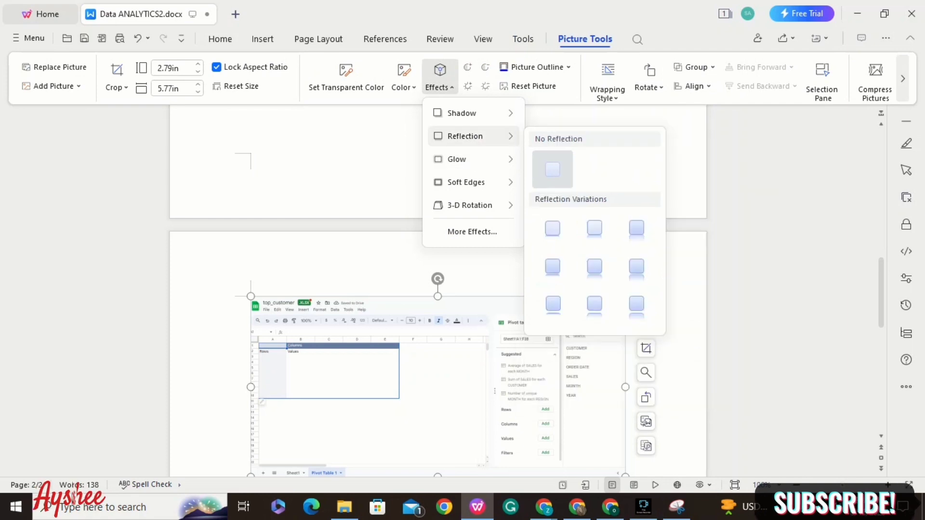
pyautogui.moveTo(462, 113)
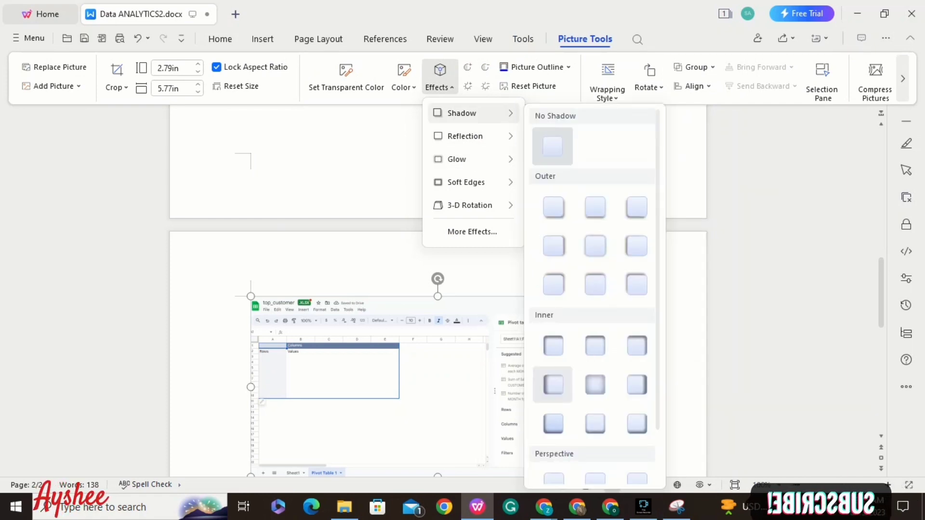
pyautogui.click(553, 385)
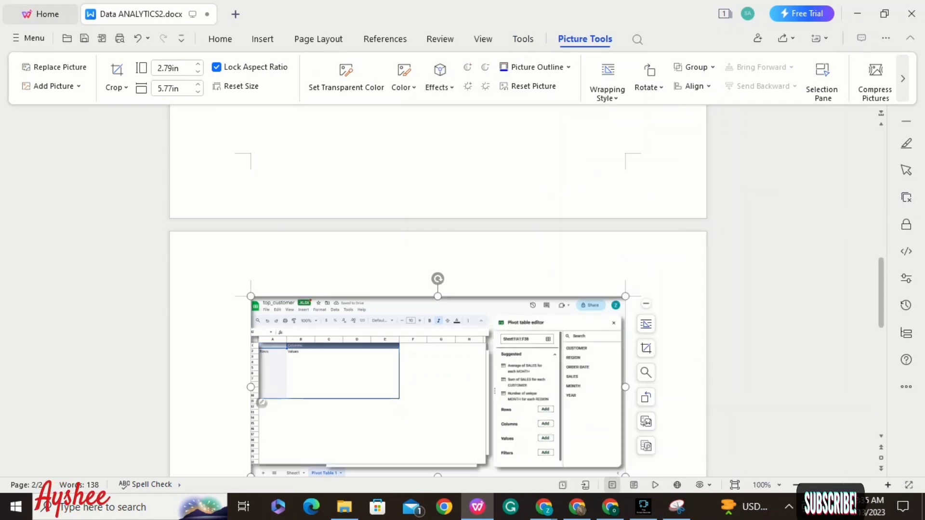
# Place the text cursor on the blank line below task 3 and switch to the top_customer spreadsheet in Chrome.
pyautogui.moveTo(881, 292); pyautogui.dragTo(881, 348)
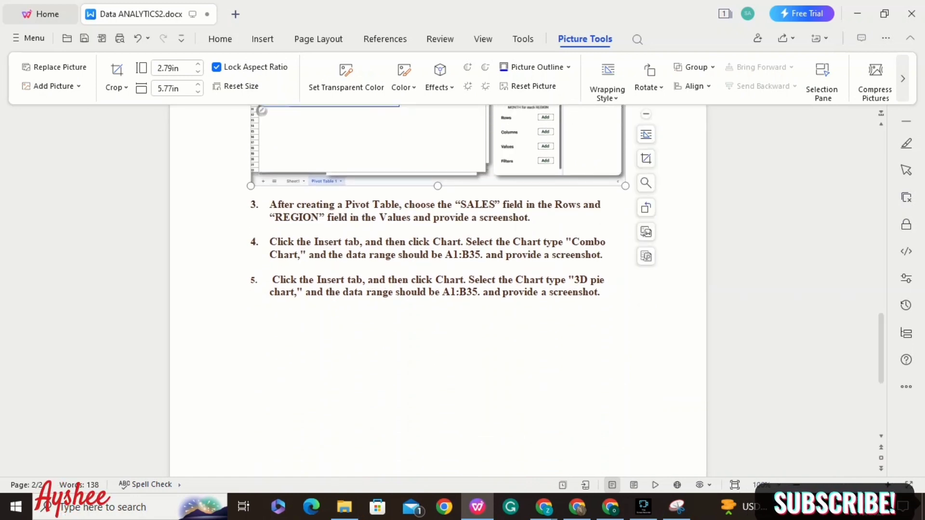
pyautogui.click(252, 229)
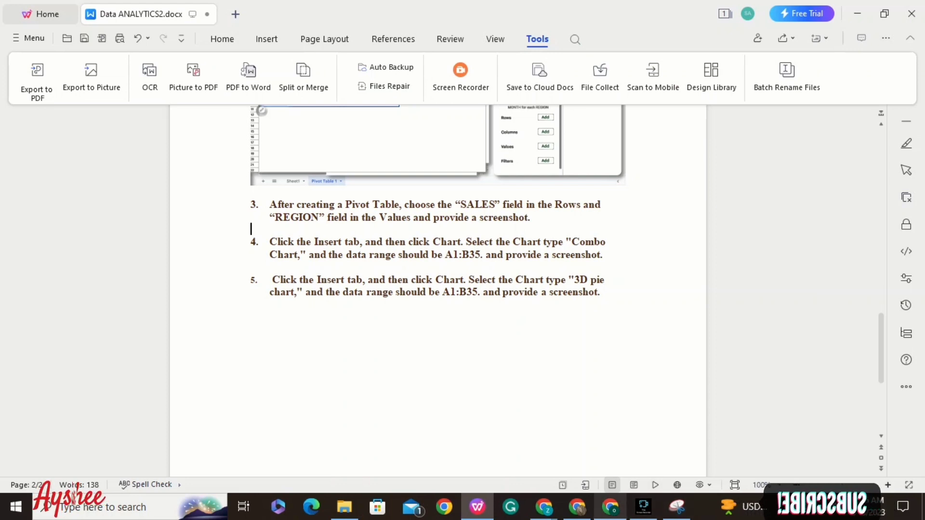
pyautogui.moveTo(578, 509)
pyautogui.moveTo(544, 506)
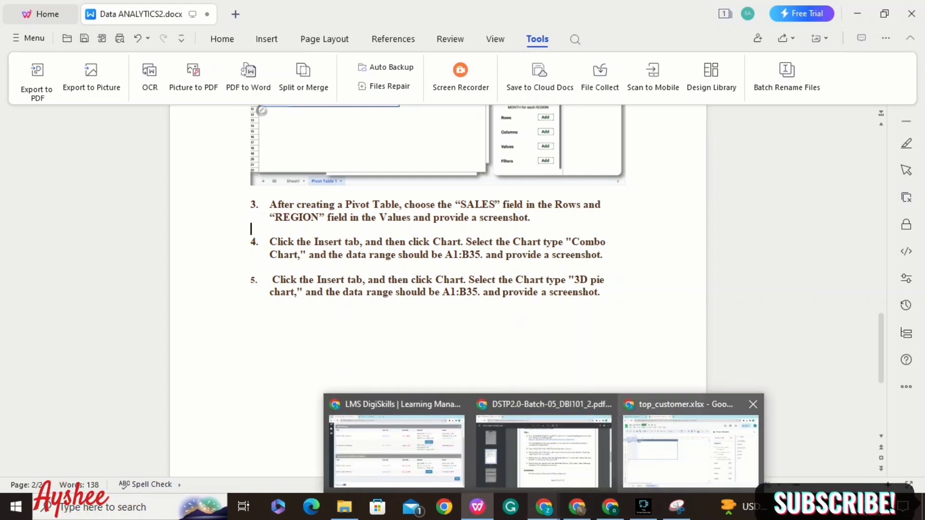
pyautogui.click(691, 450)
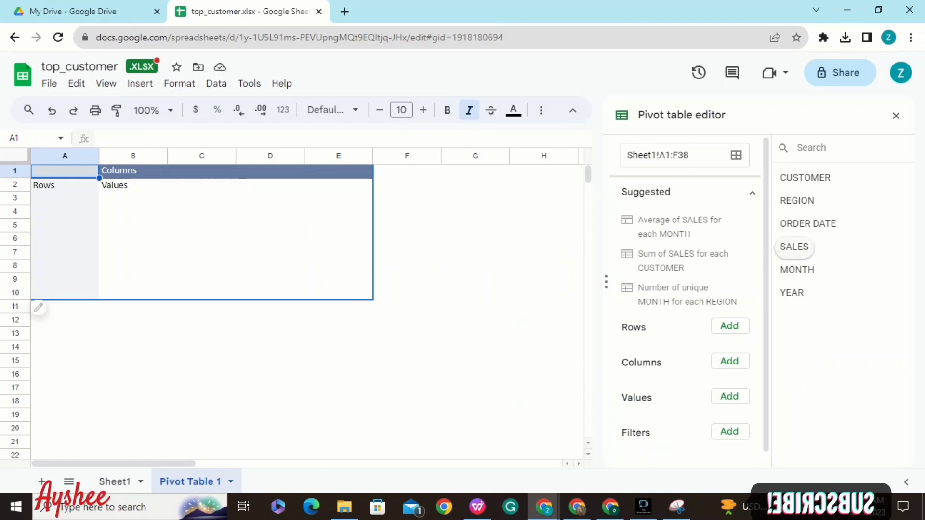
# Add SALES to the pivot table's Rows and REGION to its Values, checking task 3 in the assignment PDF.
pyautogui.moveTo(795, 247); pyautogui.dragTo(674, 348)
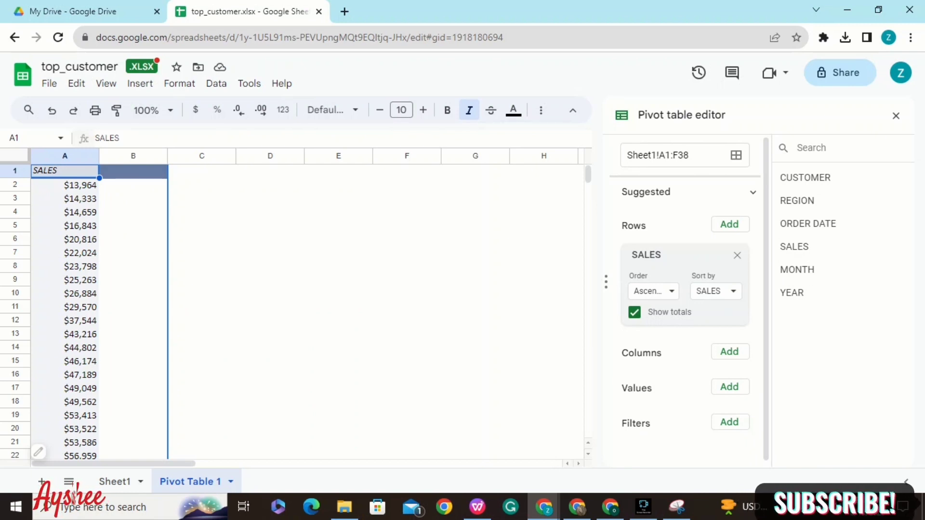
pyautogui.moveTo(544, 507)
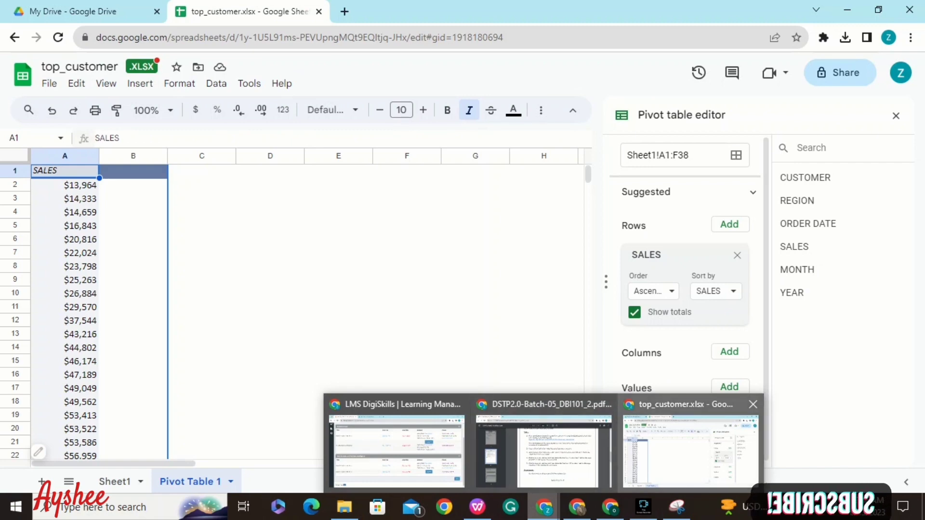
pyautogui.click(543, 448)
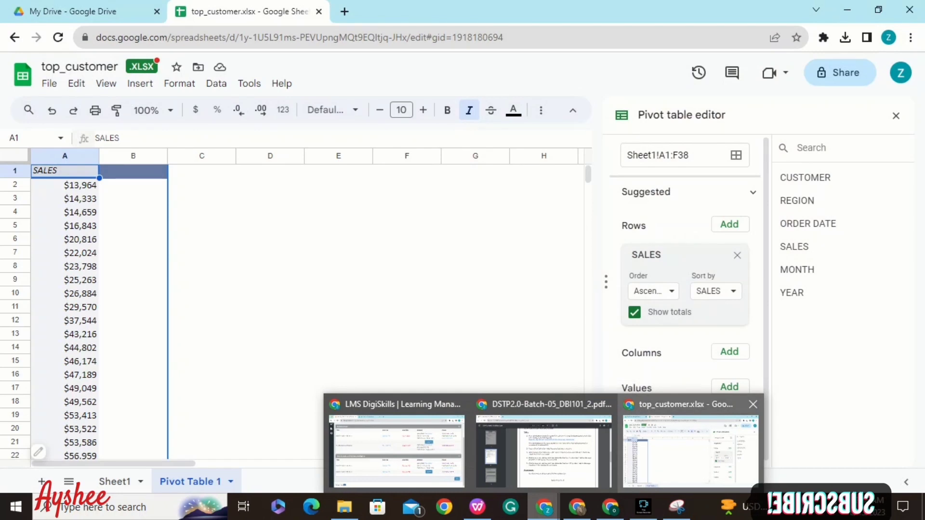
pyautogui.click(690, 450)
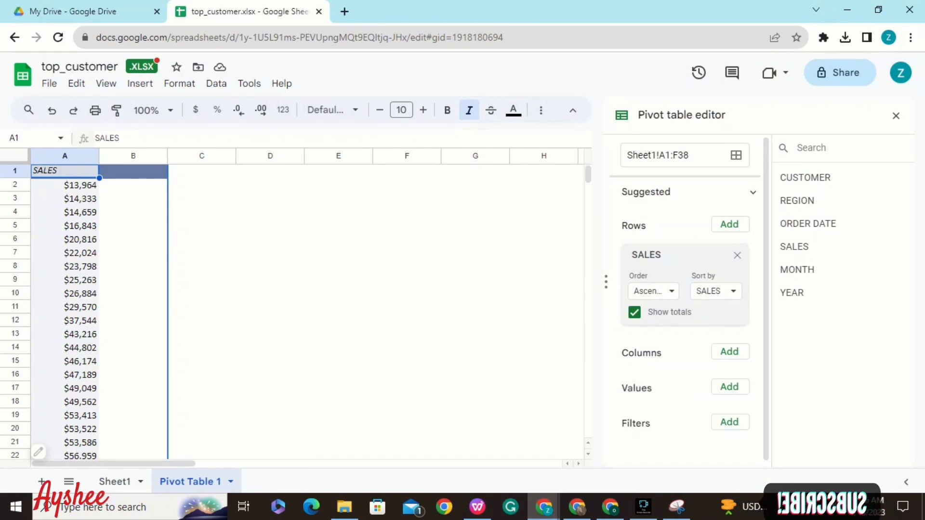
pyautogui.moveTo(797, 200); pyautogui.dragTo(643, 409)
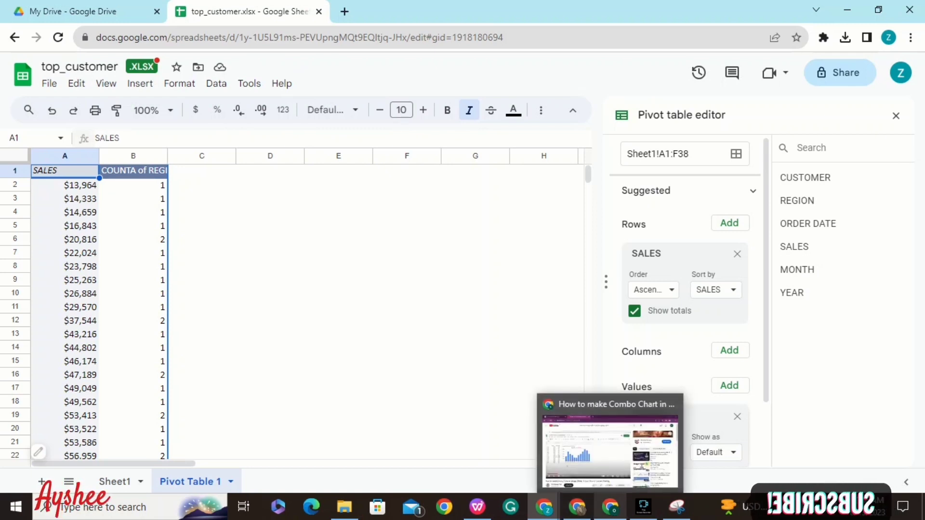
pyautogui.moveTo(544, 506)
pyautogui.click(543, 444)
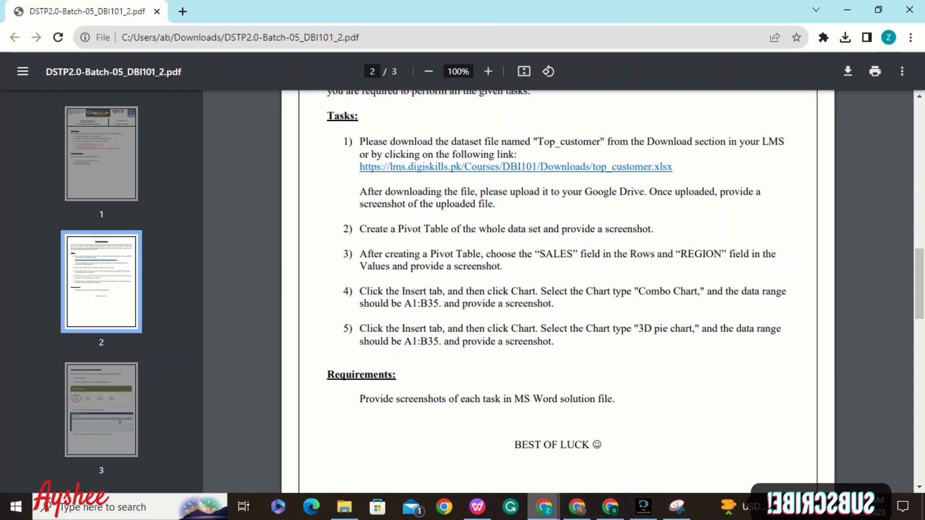
pyautogui.moveTo(544, 506)
pyautogui.click(682, 441)
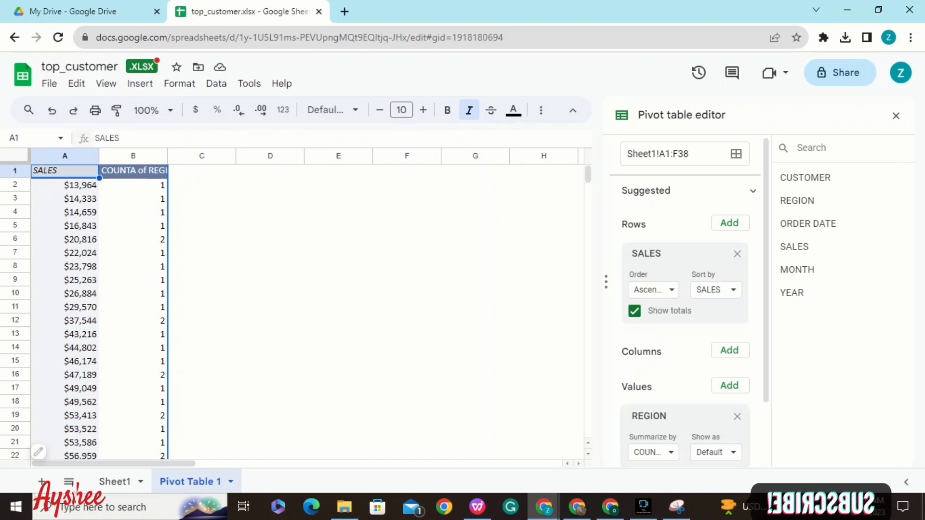
# Widen column B well beyond its heading text in the pivot table sheet and select cell C3.
pyautogui.moveTo(167, 156); pyautogui.dragTo(194, 156)
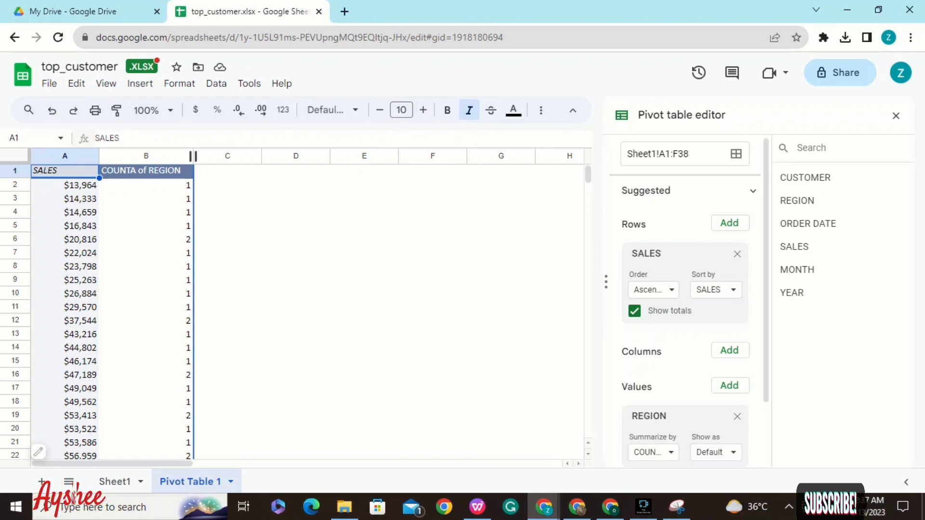
pyautogui.moveTo(193, 155); pyautogui.dragTo(242, 156)
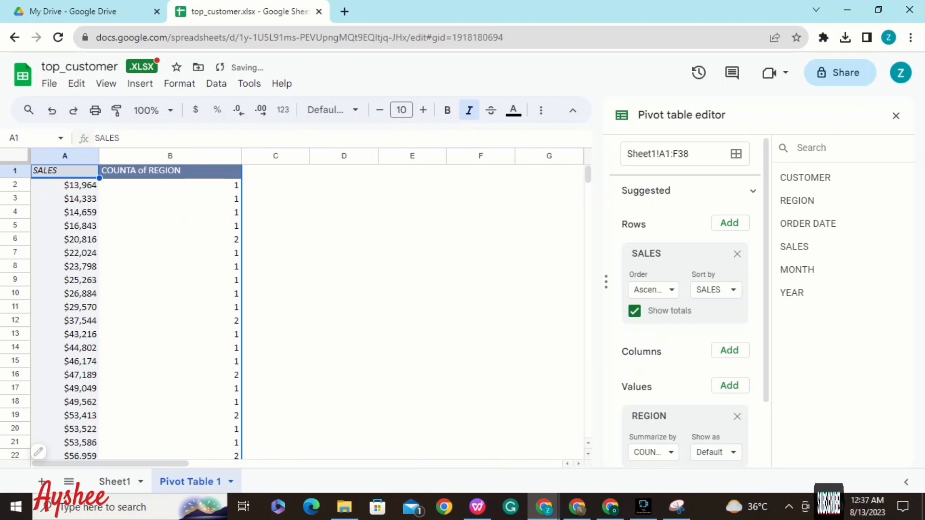
pyautogui.click(275, 198)
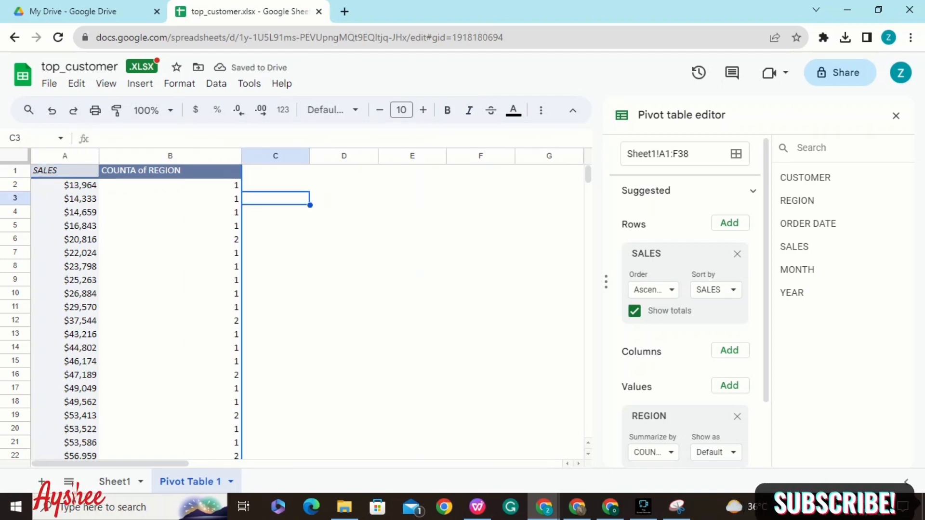
# Remove SALES from Rows and REGION from Values, and put REGION in Rows and SALES in Values instead.
pyautogui.click(737, 254)
pyautogui.click(740, 259)
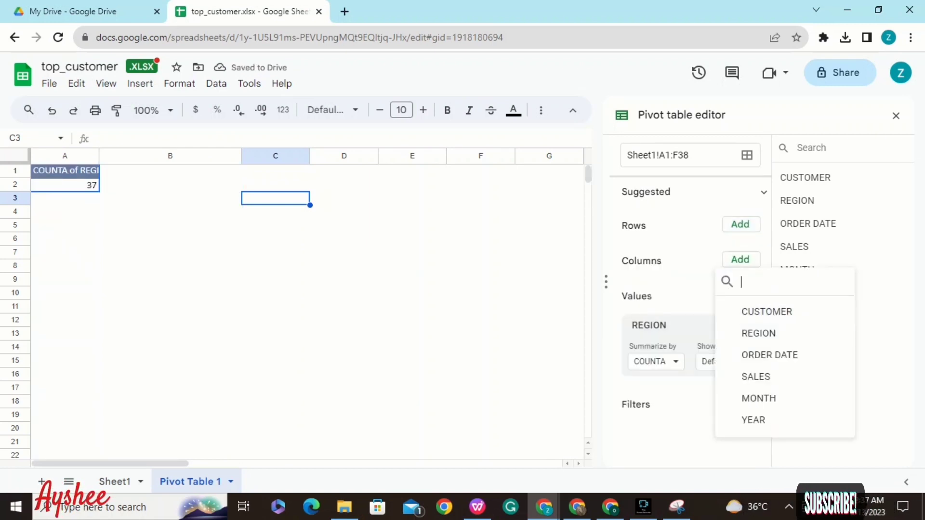
pyautogui.scroll(-4, 308, 312)
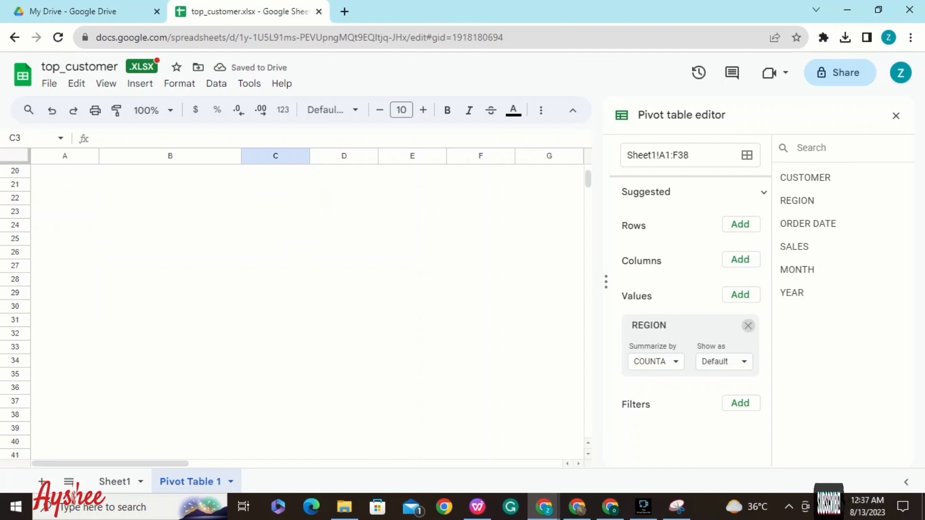
pyautogui.click(748, 325)
pyautogui.moveTo(794, 247); pyautogui.dragTo(640, 326)
pyautogui.moveTo(796, 200); pyautogui.dragTo(713, 231)
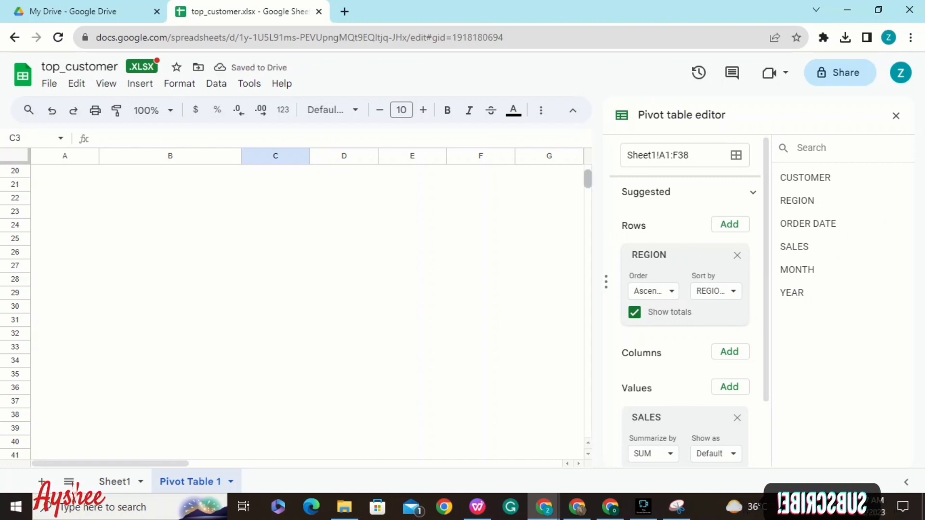
pyautogui.moveTo(588, 180); pyautogui.dragTo(588, 173)
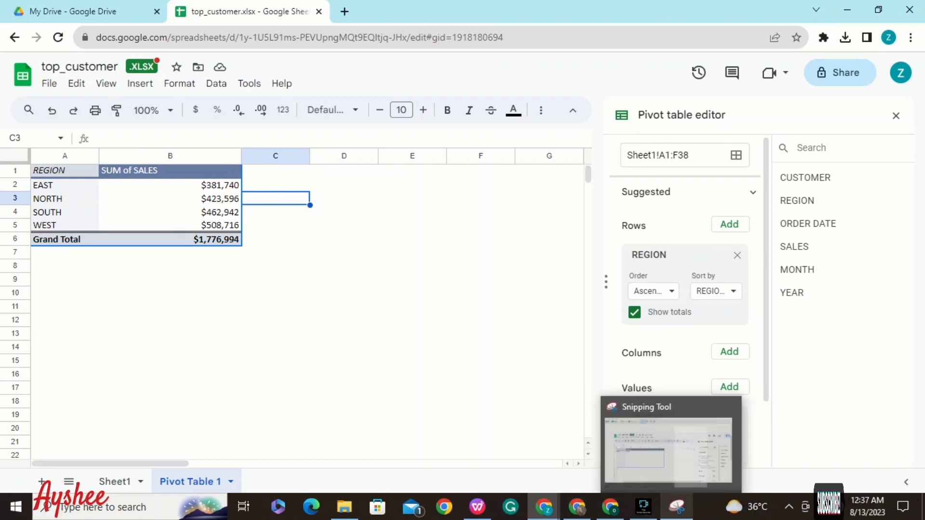
# Capture the pivot table and its editor with Snipping Tool and paste the screenshot below task 3 in the WPS Writer document.
pyautogui.click(677, 507)
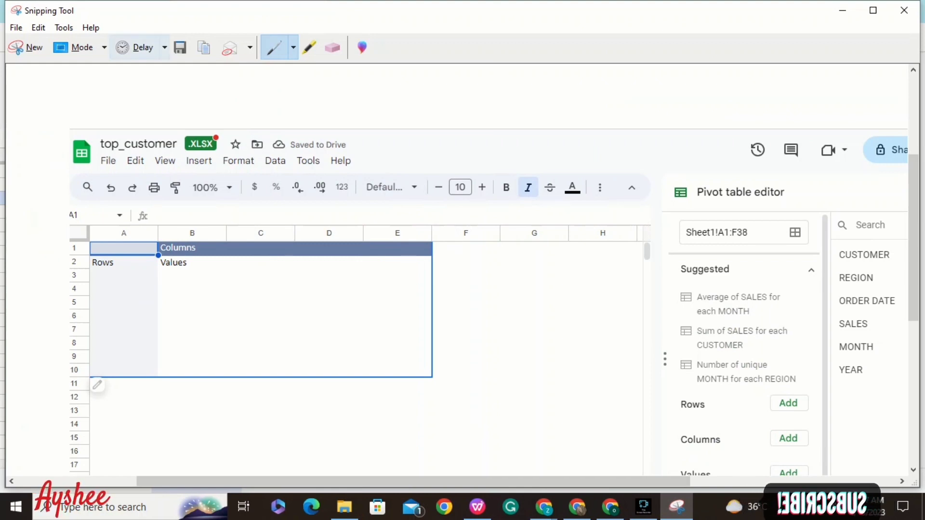
pyautogui.click(26, 47)
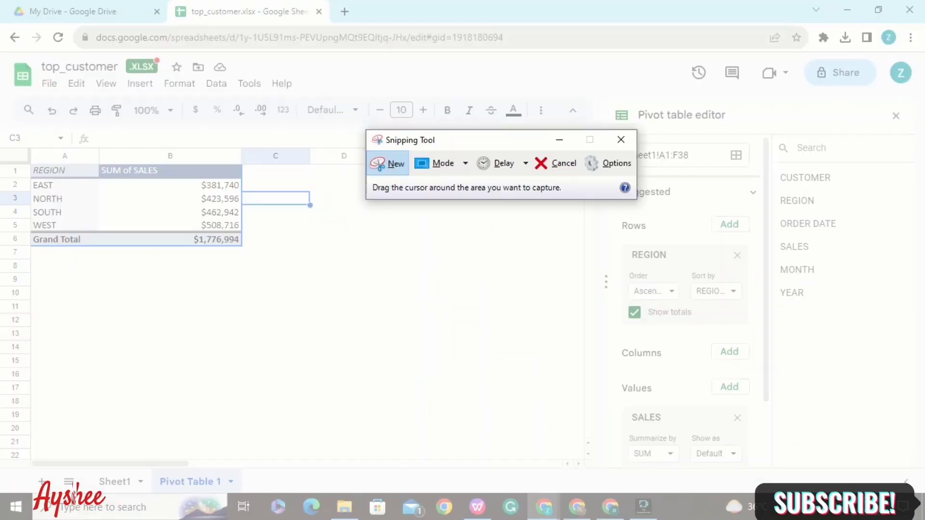
pyautogui.moveTo(4, 53); pyautogui.dragTo(920, 486)
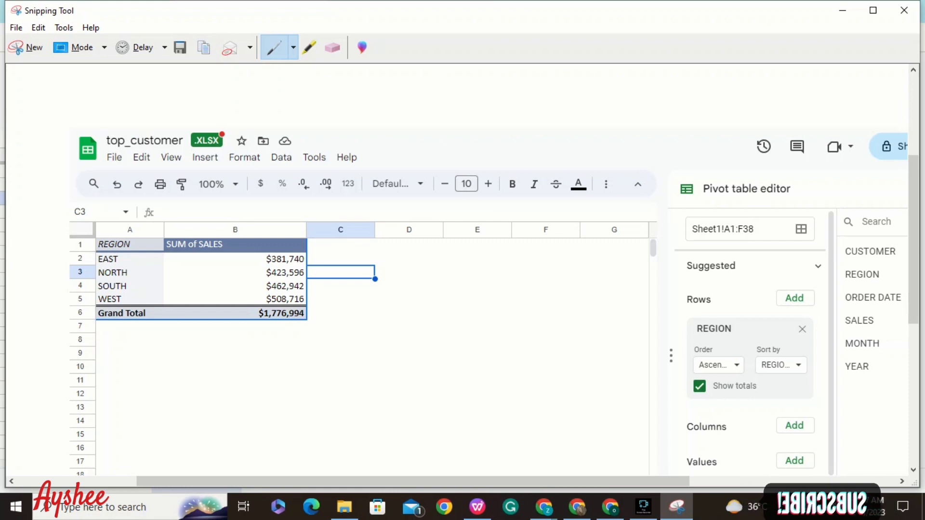
pyautogui.click(476, 507)
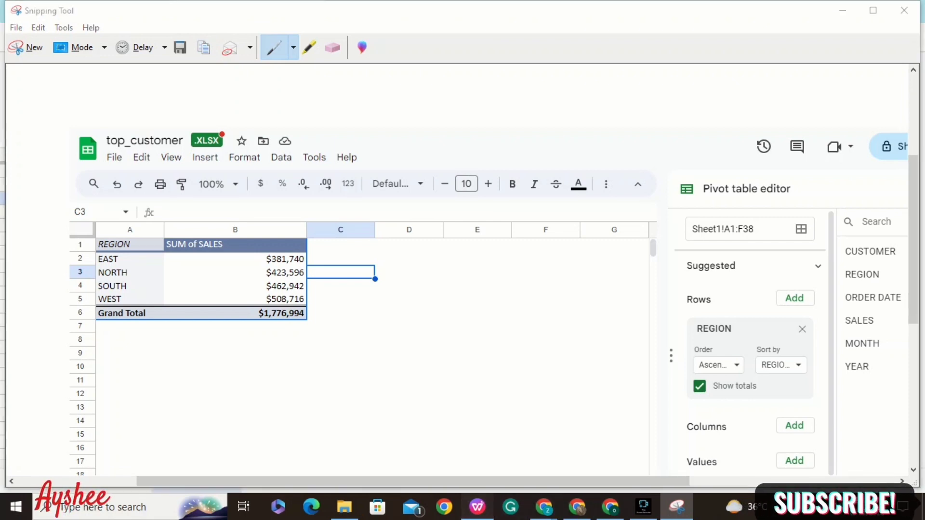
pyautogui.hotkey('ctrl', 'v')
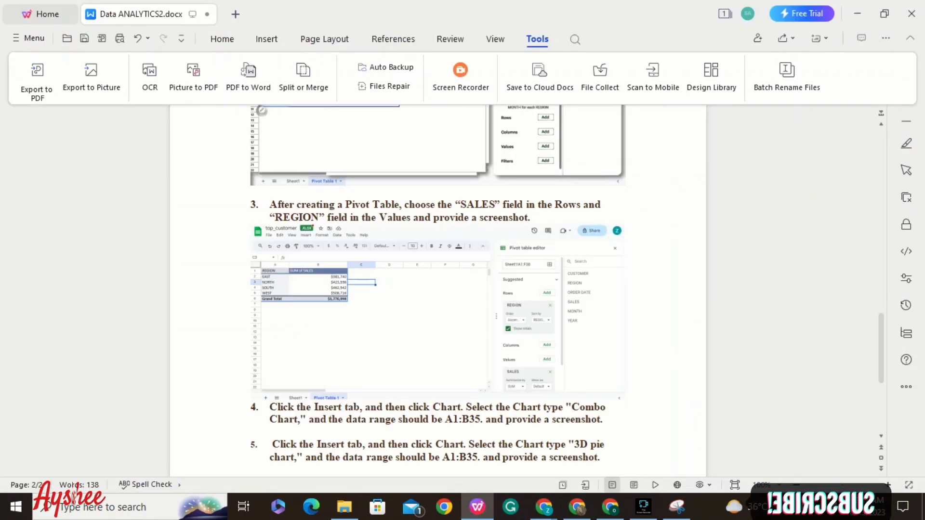
# Apply the first inner shadow preset to the screenshot below task 3.
pyautogui.click(437, 312)
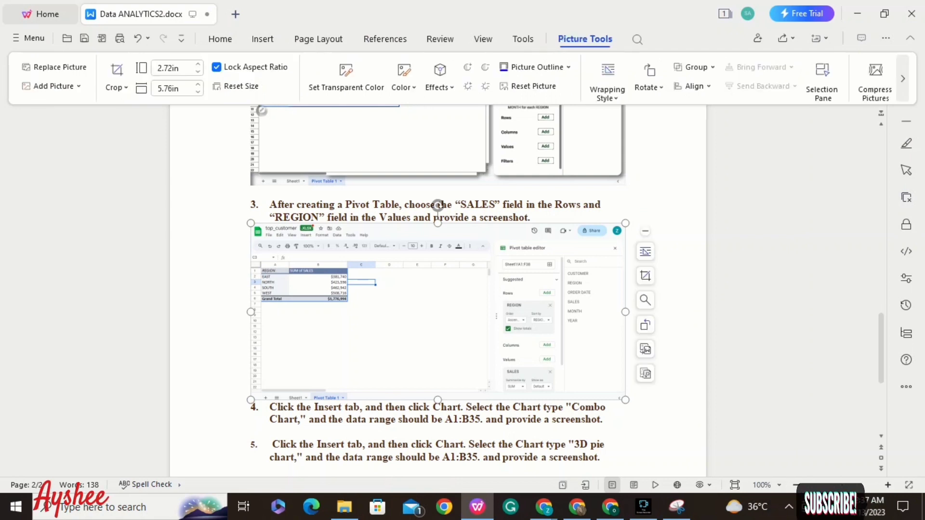
pyautogui.click(439, 79)
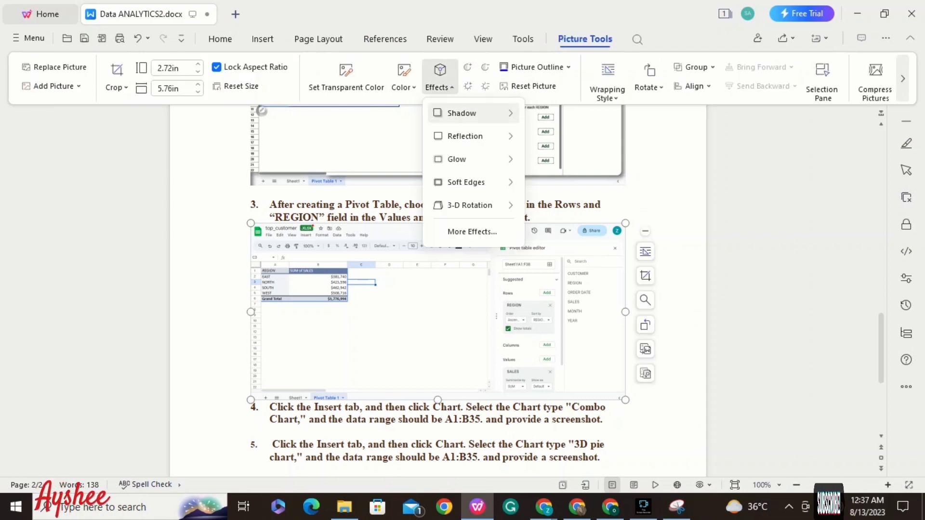
pyautogui.moveTo(473, 113)
pyautogui.click(554, 346)
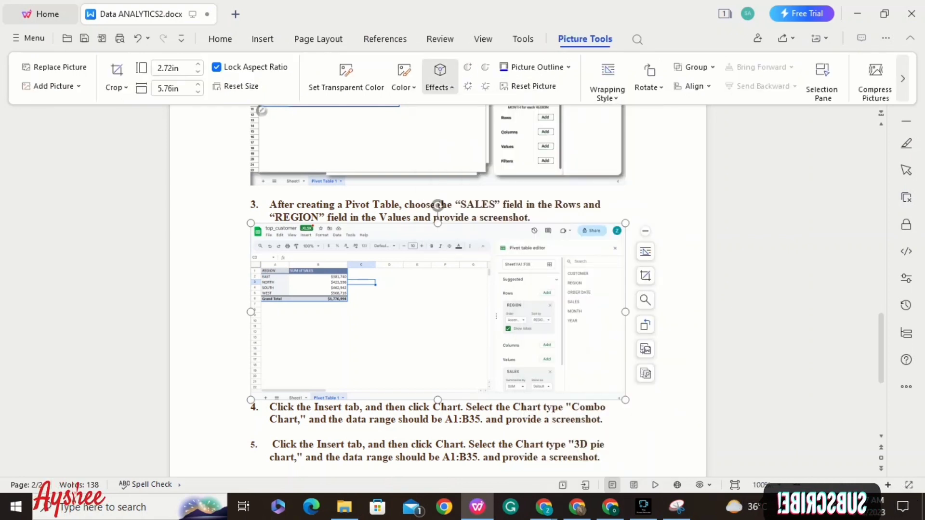
# Insert one blank line between the task 3 text and its screenshot, and two blank lines between the screenshot and task 4.
pyautogui.click(537, 217)
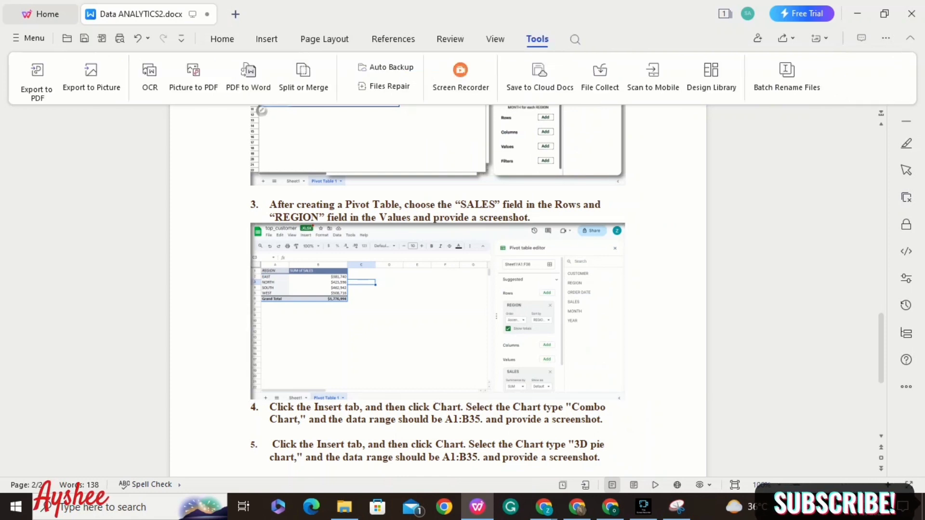
pyautogui.press('Return')
pyautogui.press('BackSpace')
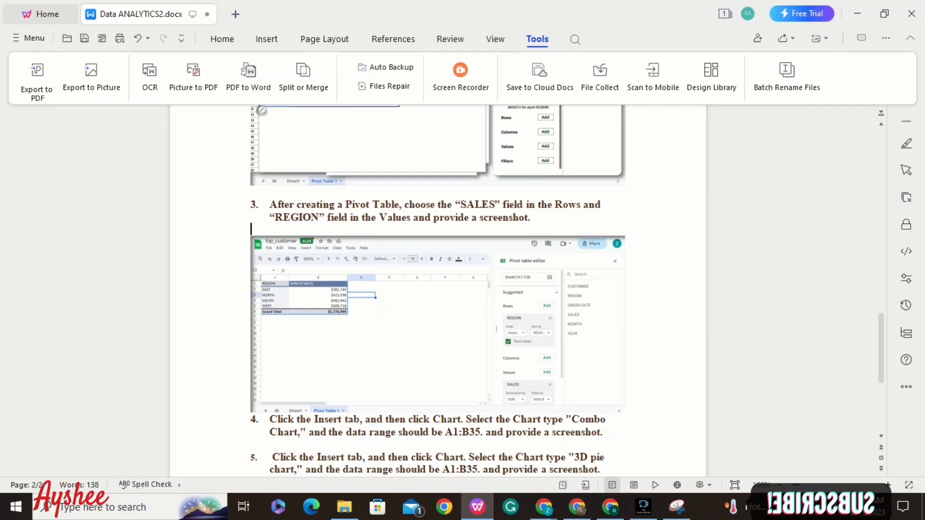
pyautogui.click(625, 408)
pyautogui.press('Return')
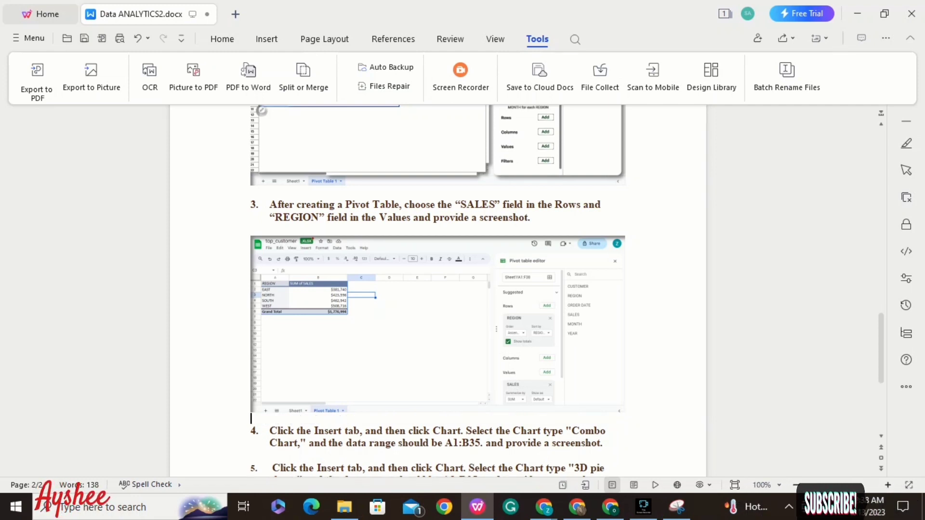
pyautogui.press('Return')
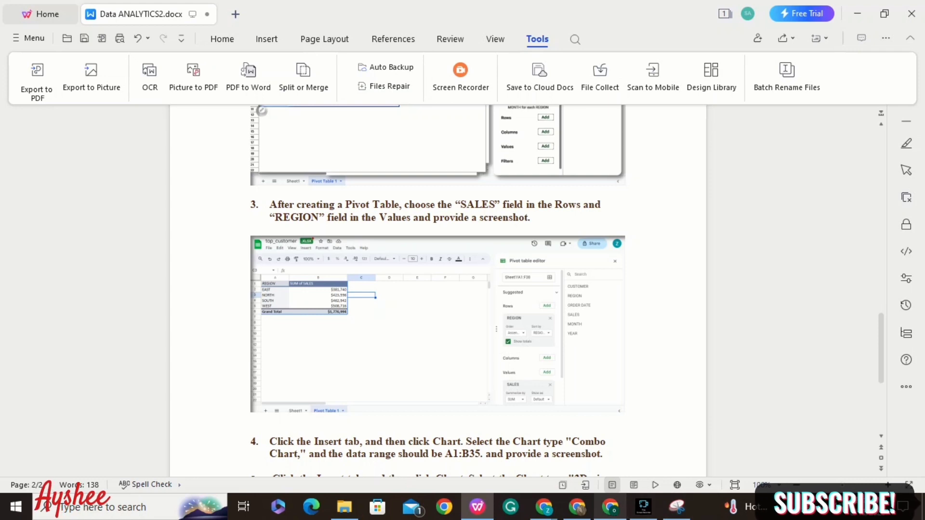
pyautogui.moveTo(610, 507)
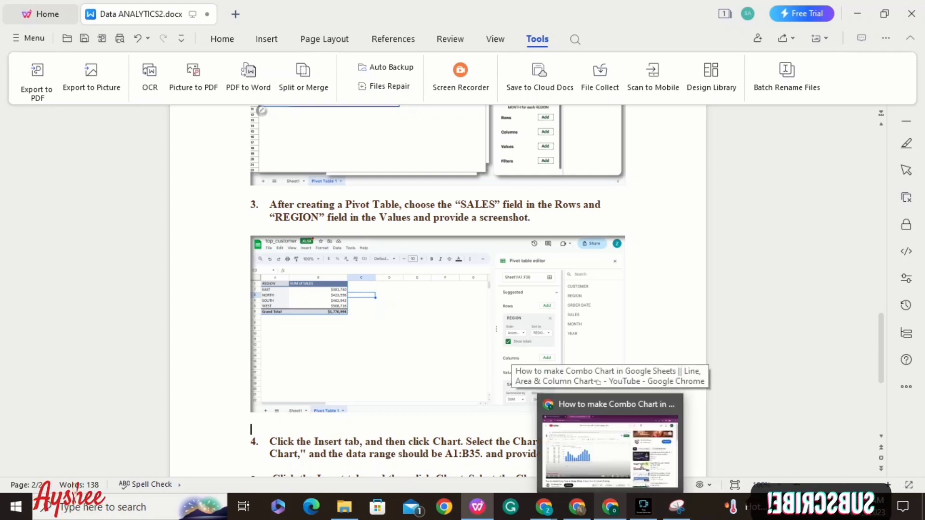
# Switch to the top_customer spreadsheet, move SALES from Values into Rows above REGION in the pivot table, and try moving REGION down to Values.
pyautogui.moveTo(544, 507)
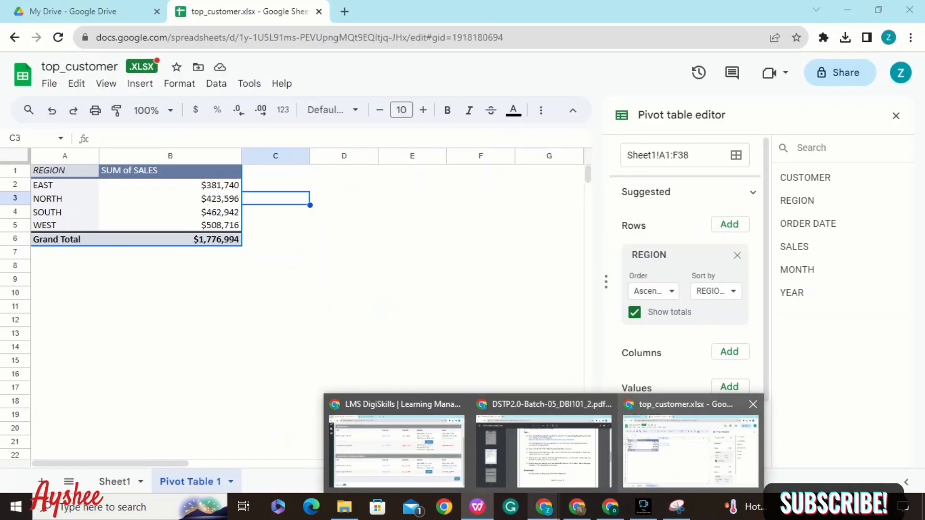
pyautogui.click(690, 450)
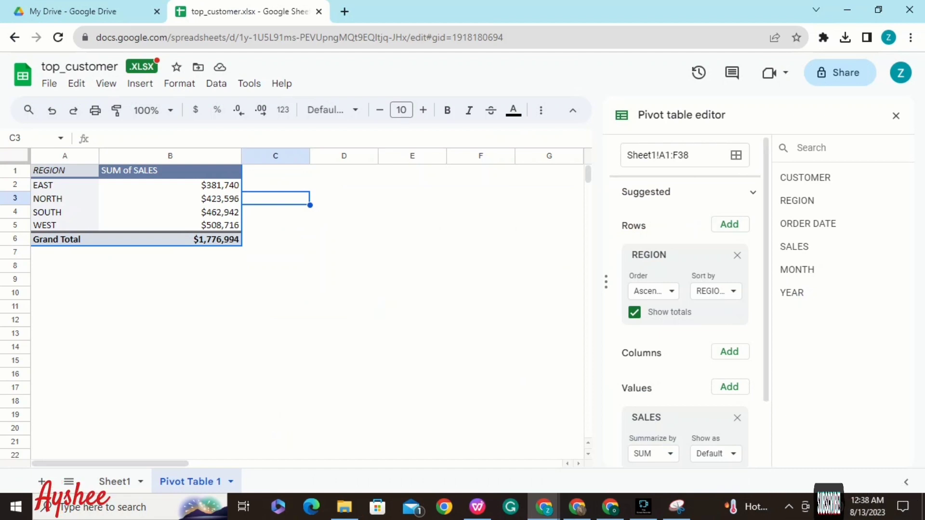
pyautogui.moveTo(794, 246); pyautogui.dragTo(813, 270)
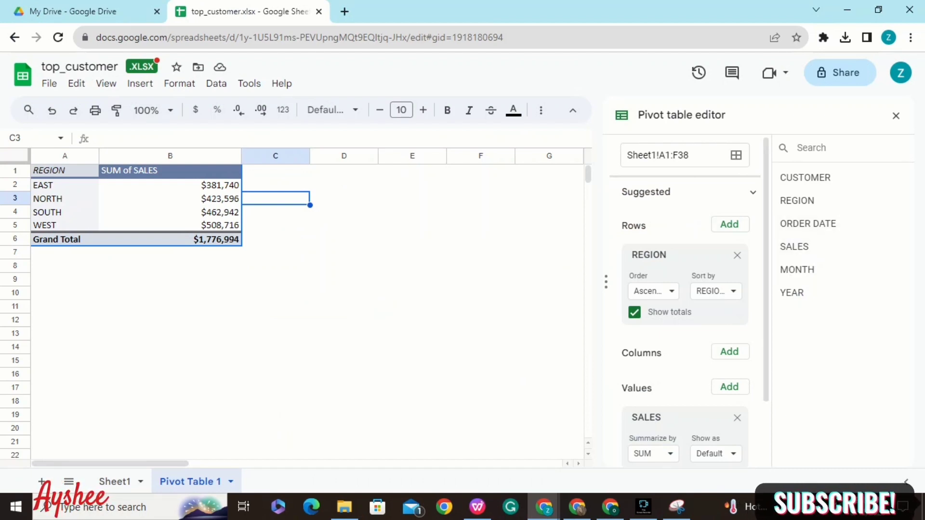
pyautogui.moveTo(645, 417); pyautogui.dragTo(645, 249)
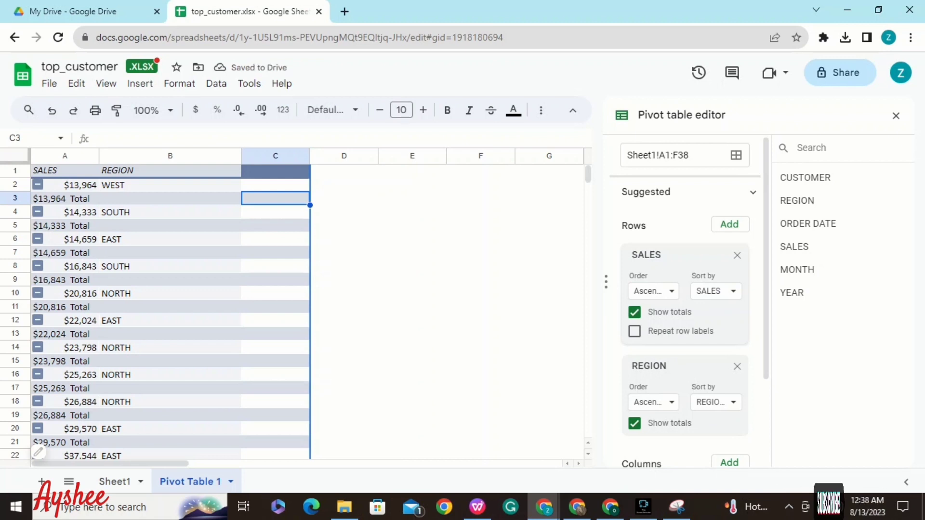
pyautogui.moveTo(646, 367); pyautogui.dragTo(646, 424)
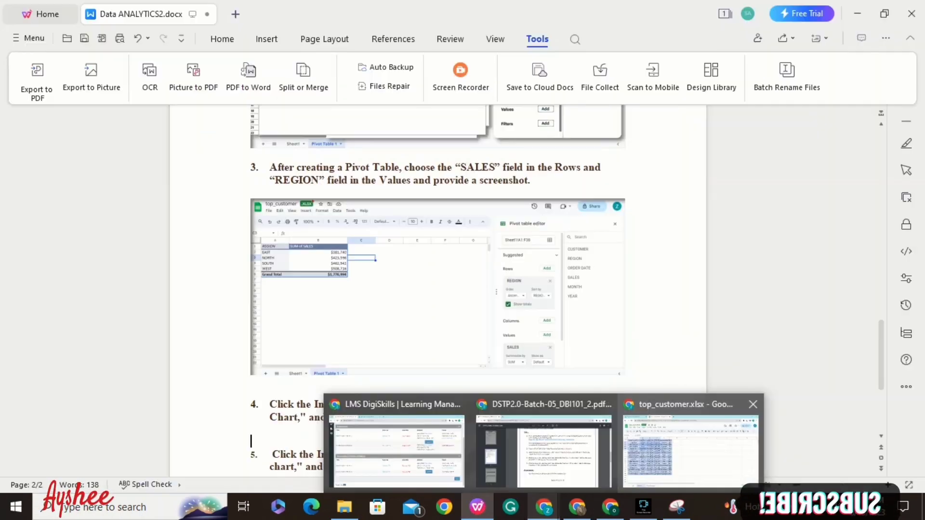
# Switch from the document to Sheet1 of top_customer and insert a Combo chart from the range B23:D26.
pyautogui.click(690, 450)
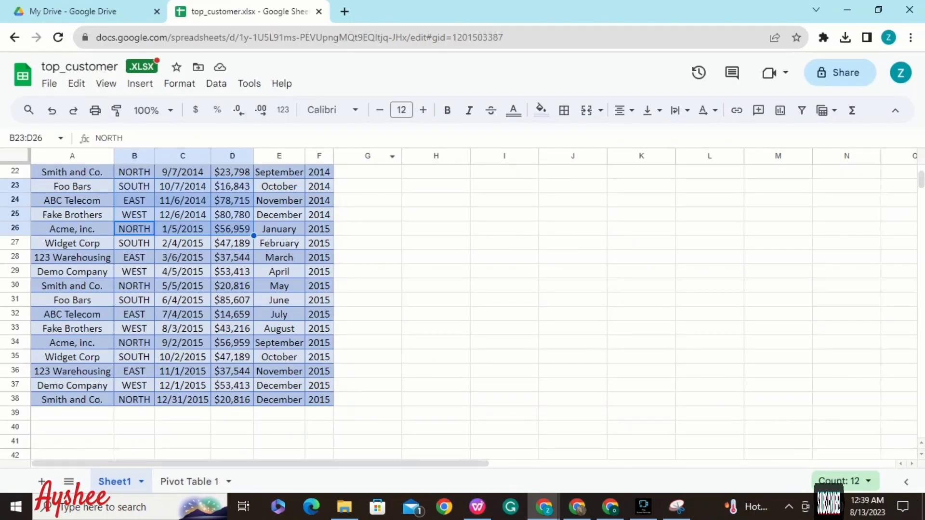
pyautogui.scroll(7, 463, 312)
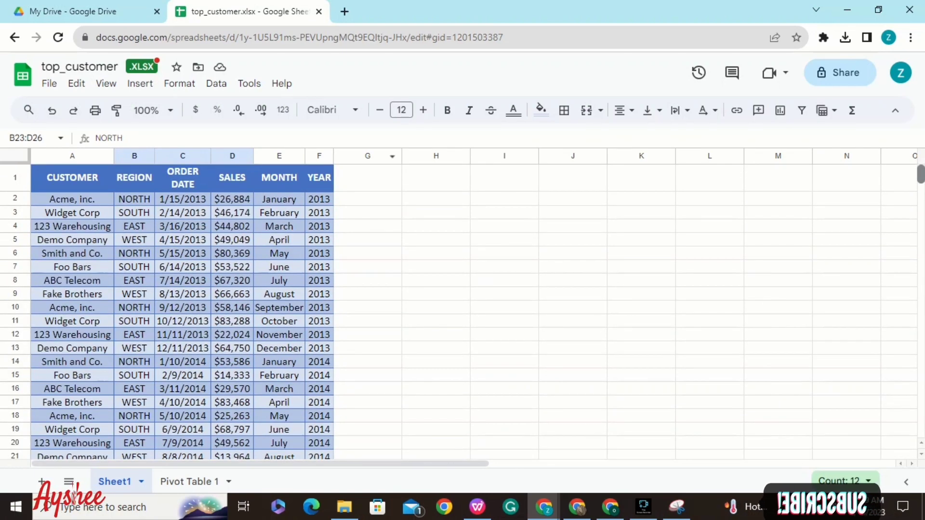
pyautogui.click(140, 83)
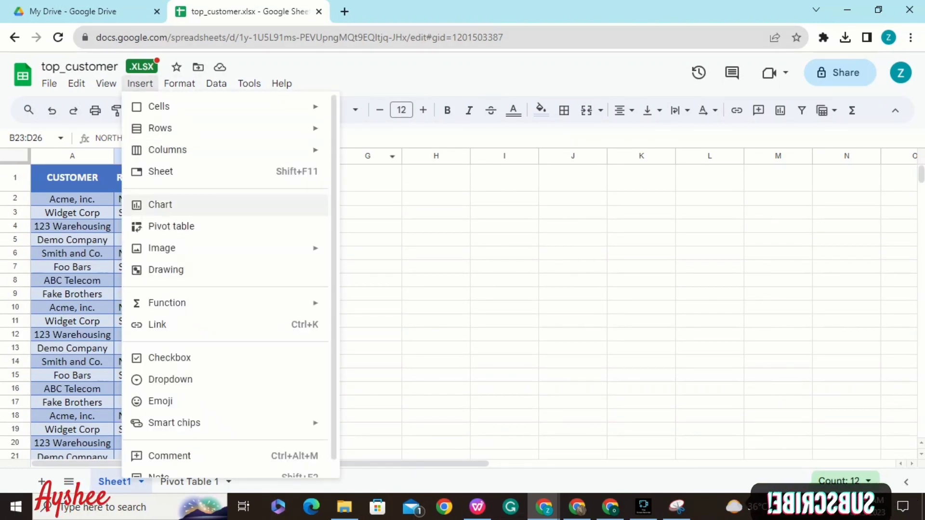
pyautogui.click(161, 205)
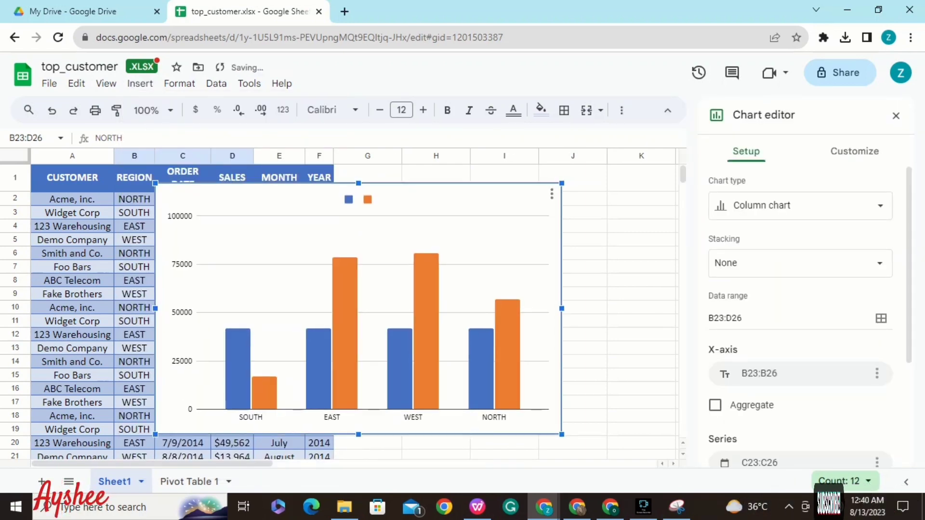
pyautogui.click(798, 207)
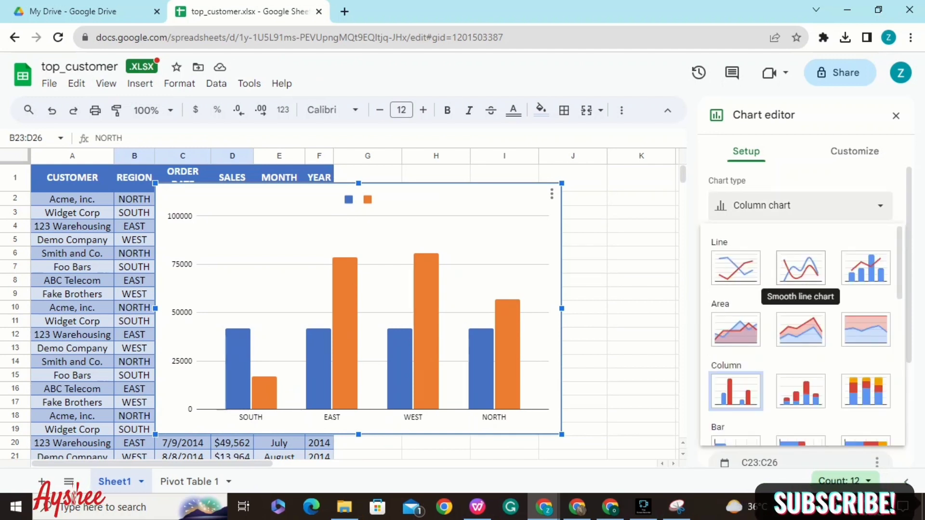
pyautogui.click(865, 268)
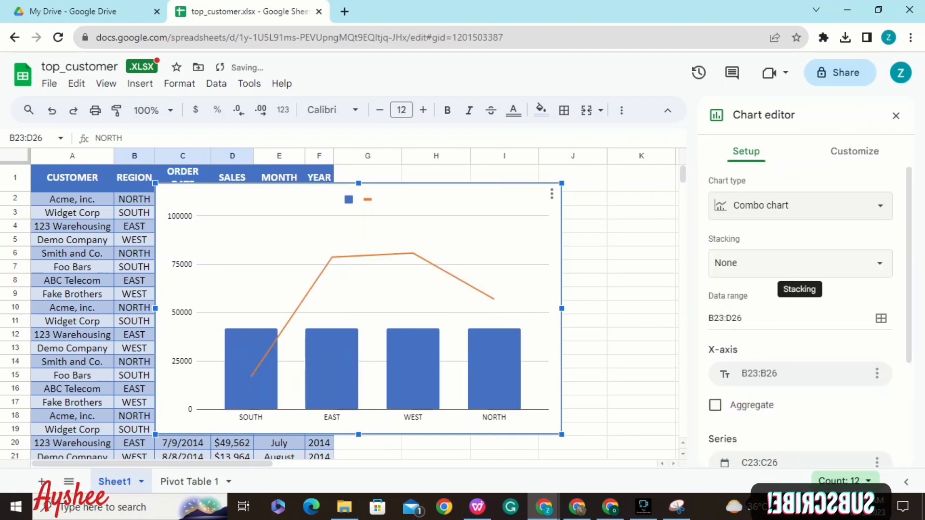
# Delete the combo chart based on B23:D26 from Sheet1.
pyautogui.moveTo(72, 177); pyautogui.dragTo(134, 384)
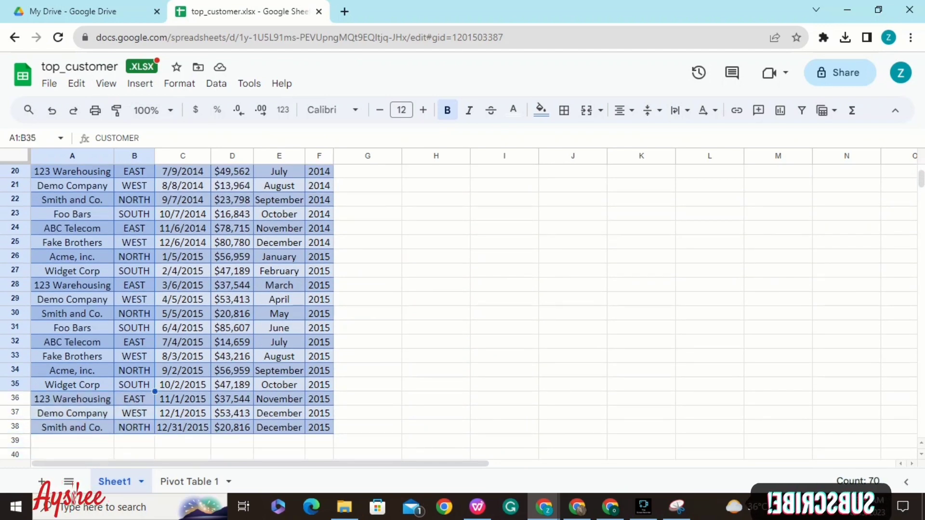
pyautogui.doubleClick(135, 385)
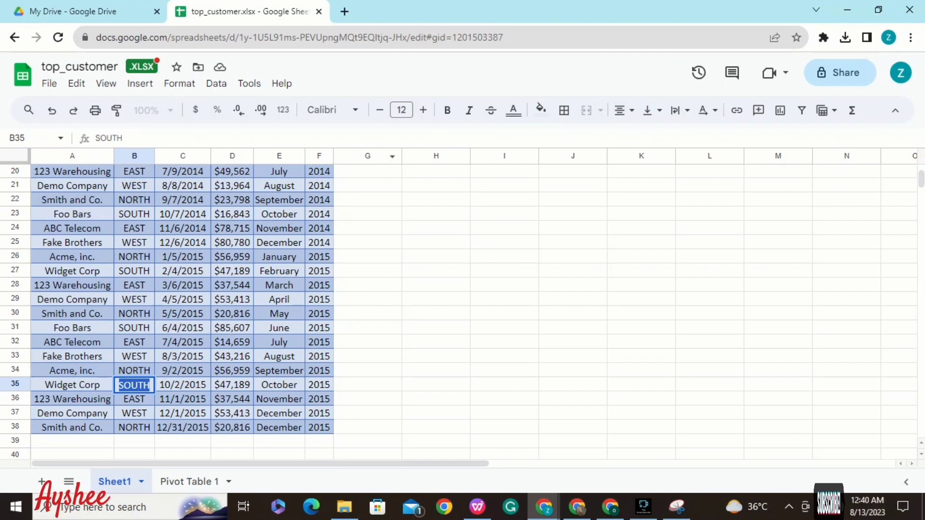
pyautogui.scroll(5, 921, 180)
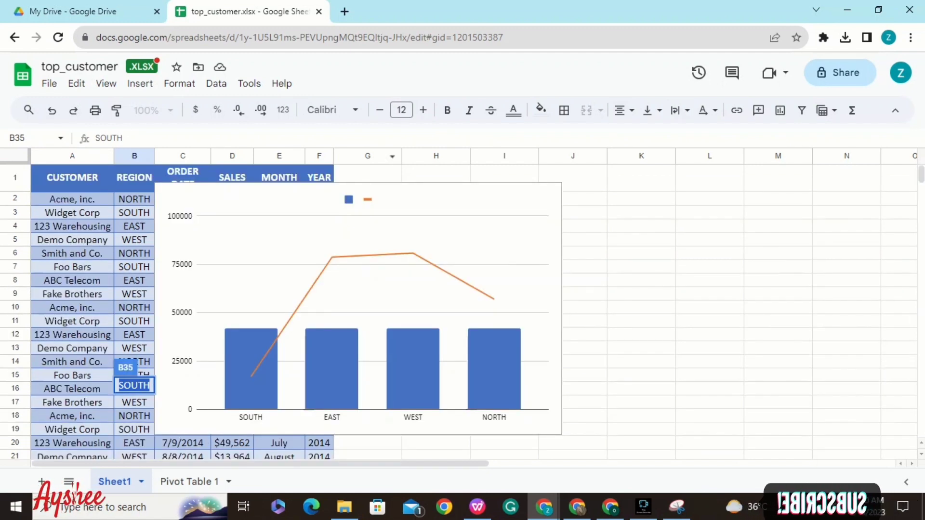
pyautogui.click(357, 308)
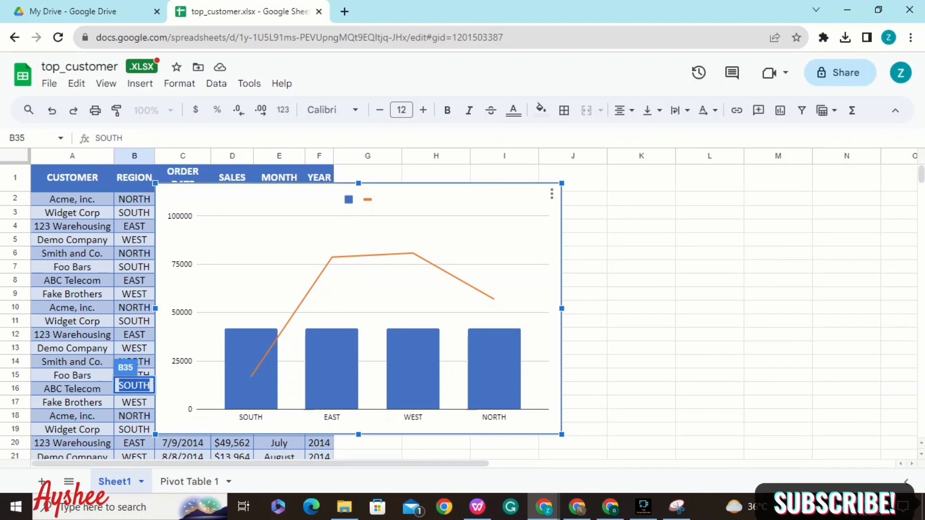
pyautogui.press('Delete')
# Insert a Combo chart from the range A1:B35 on Sheet1, using A1:A35 as the X-axis.
pyautogui.moveTo(72, 177); pyautogui.dragTo(134, 343)
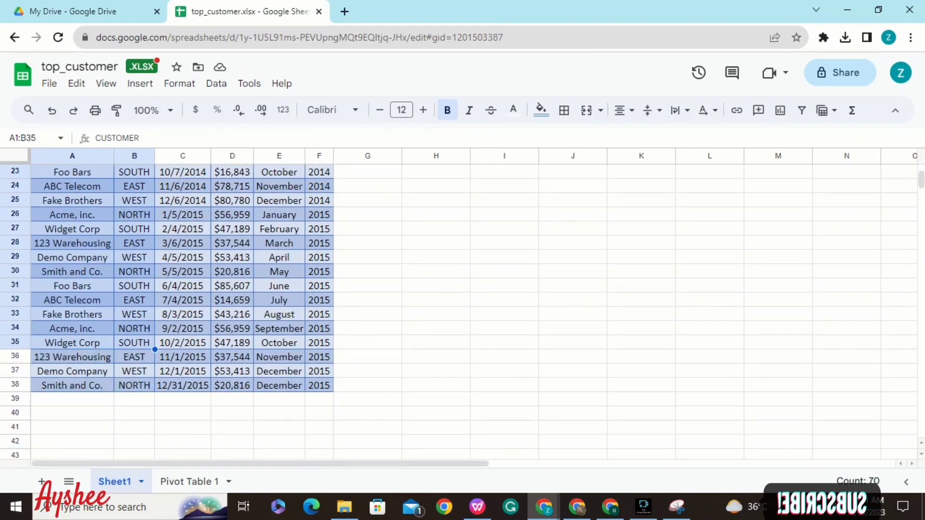
pyautogui.click(140, 83)
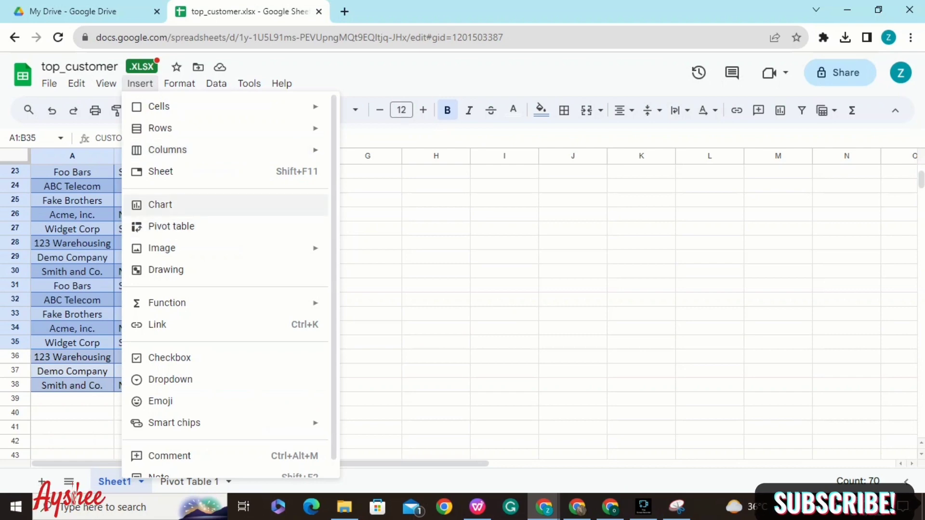
pyautogui.click(160, 205)
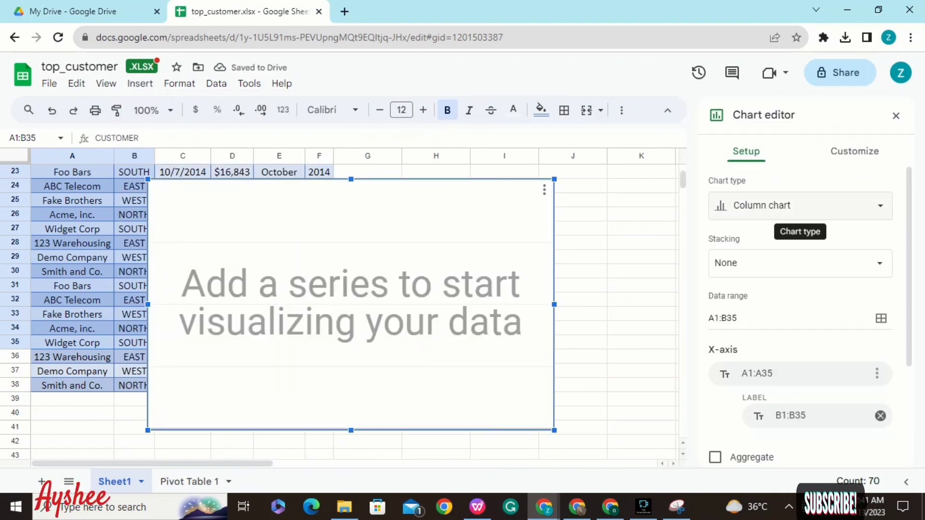
pyautogui.click(800, 205)
pyautogui.click(860, 268)
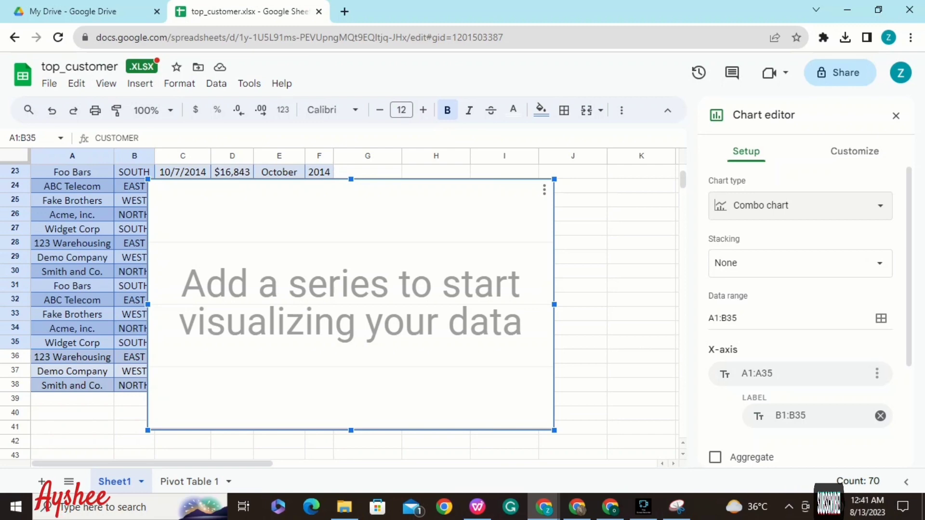
pyautogui.click(790, 415)
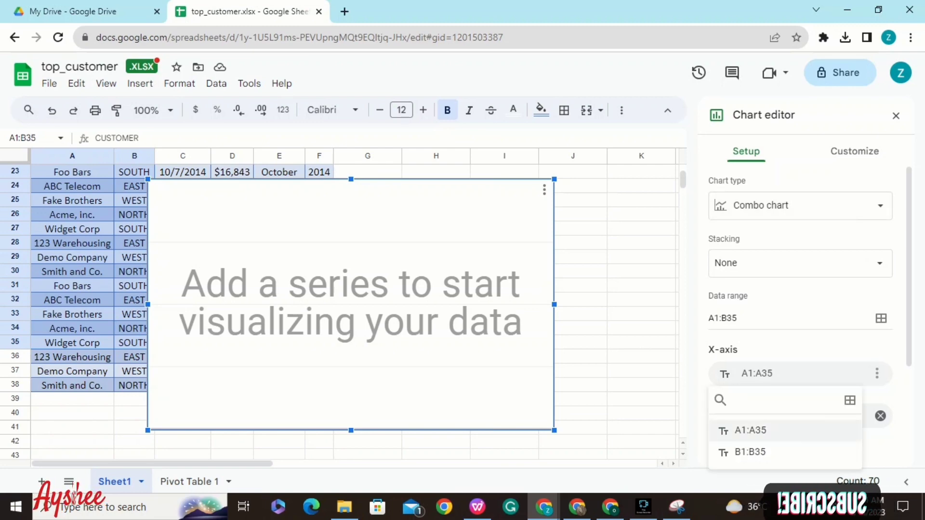
pyautogui.click(760, 431)
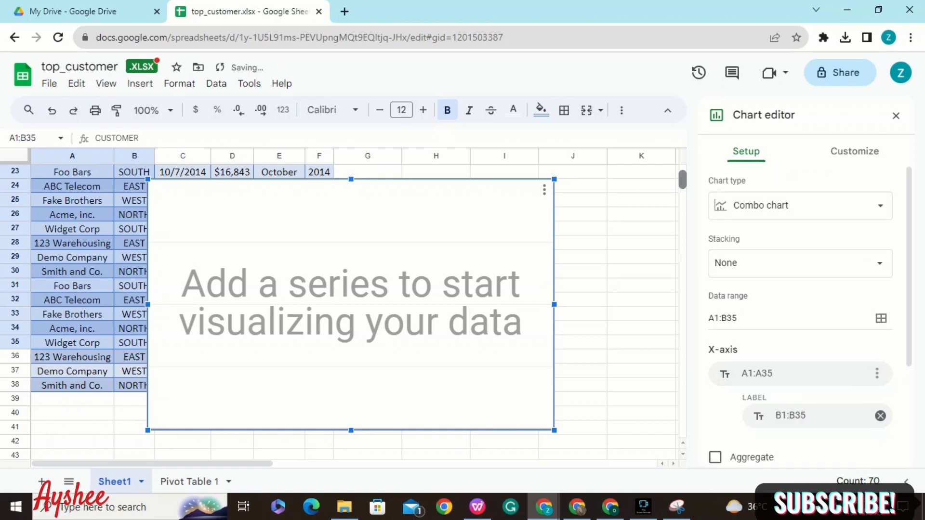
# Reselect A1:B35, insert another Combo chart from it, and choose 100% stacking.
pyautogui.moveTo(683, 179); pyautogui.dragTo(683, 172)
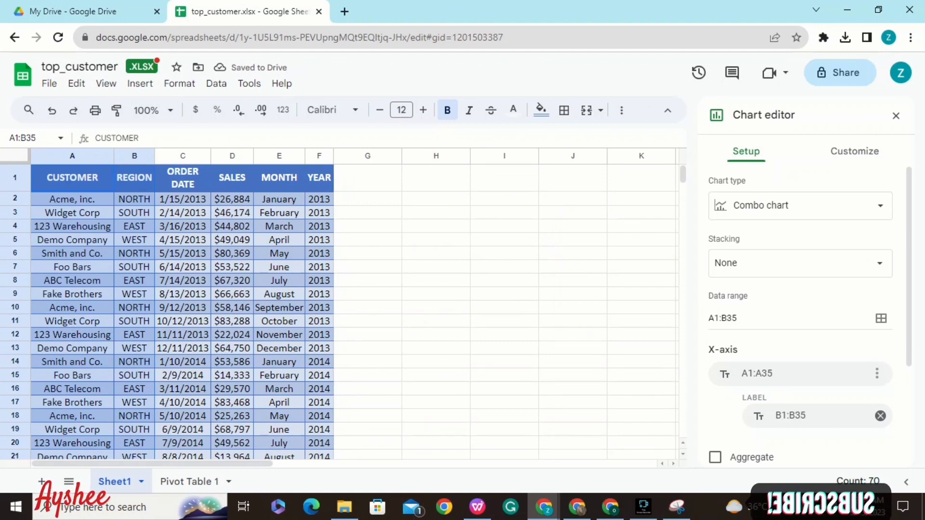
pyautogui.click(72, 178)
pyautogui.moveTo(73, 178); pyautogui.dragTo(134, 357)
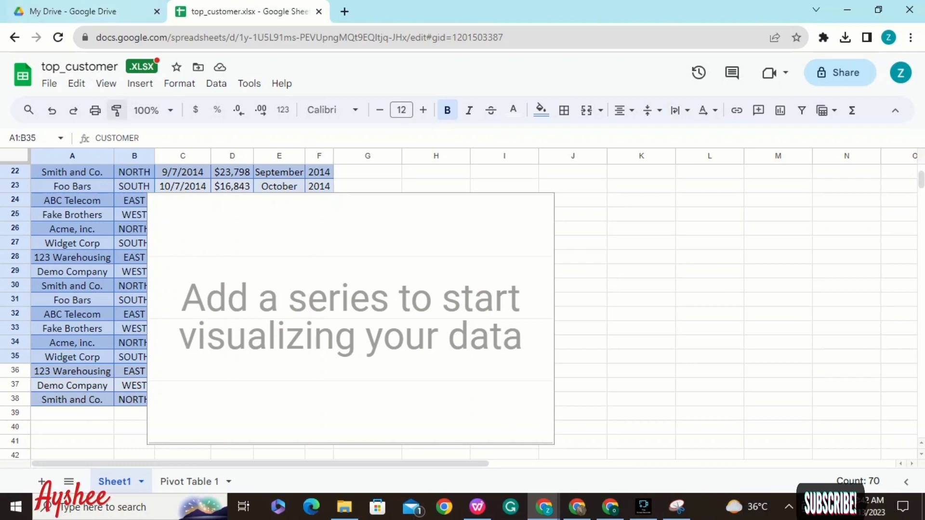
pyautogui.click(140, 83)
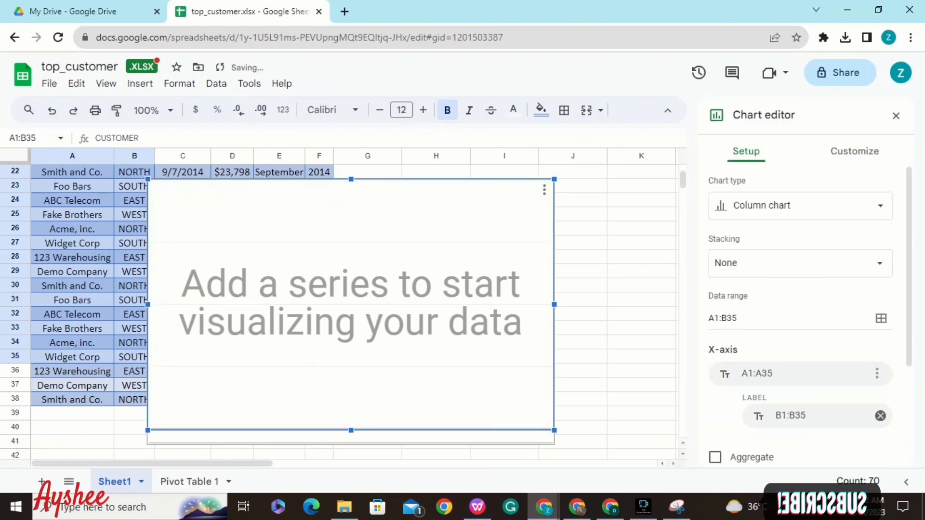
pyautogui.click(800, 206)
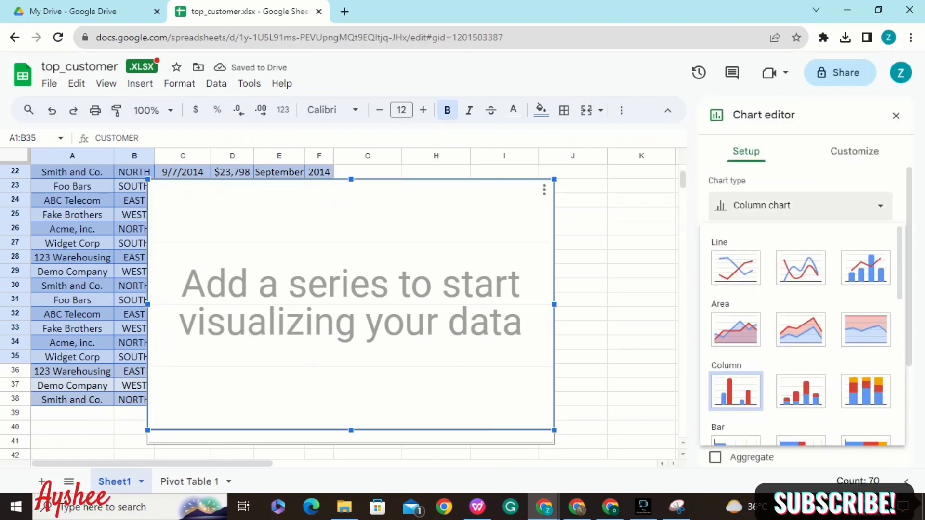
pyautogui.click(866, 268)
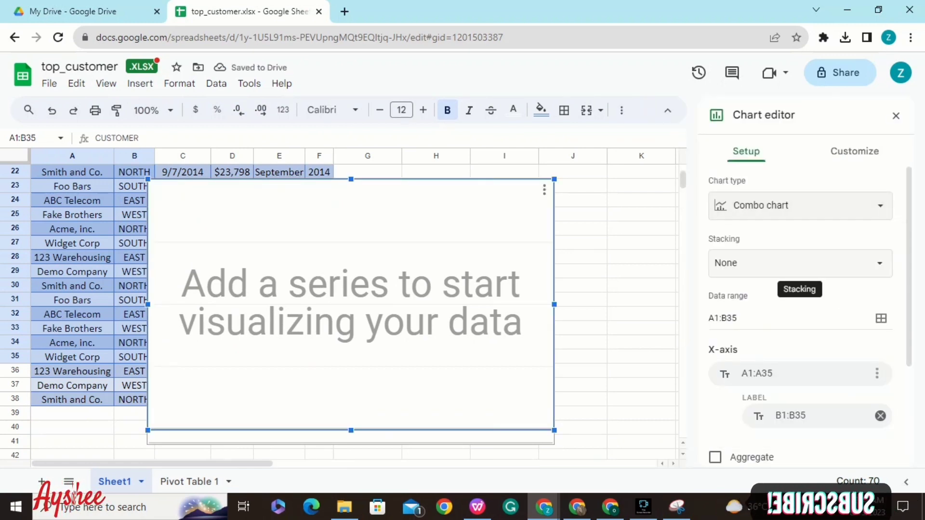
pyautogui.click(799, 263)
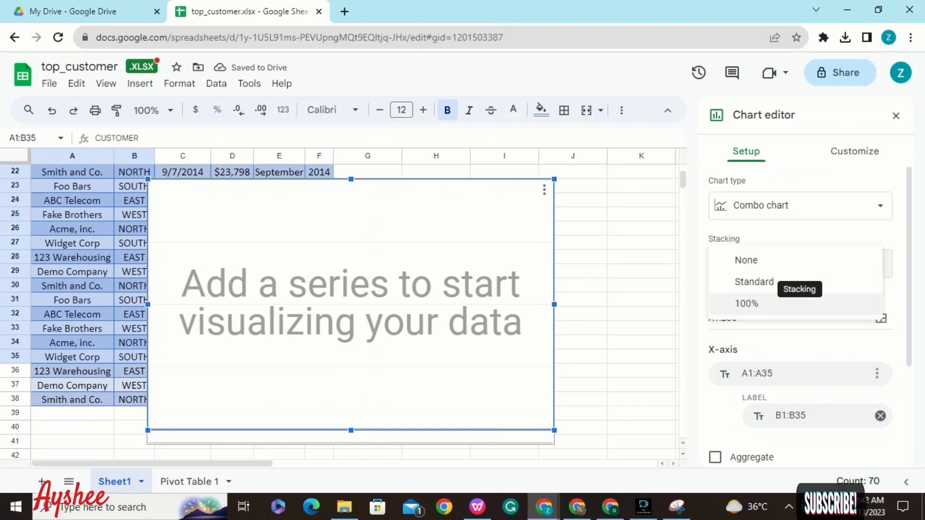
pyautogui.click(733, 303)
# Select the range A1:B35 again and delete both empty charts from Sheet1.
pyautogui.moveTo(131, 357); pyautogui.dragTo(99, 155)
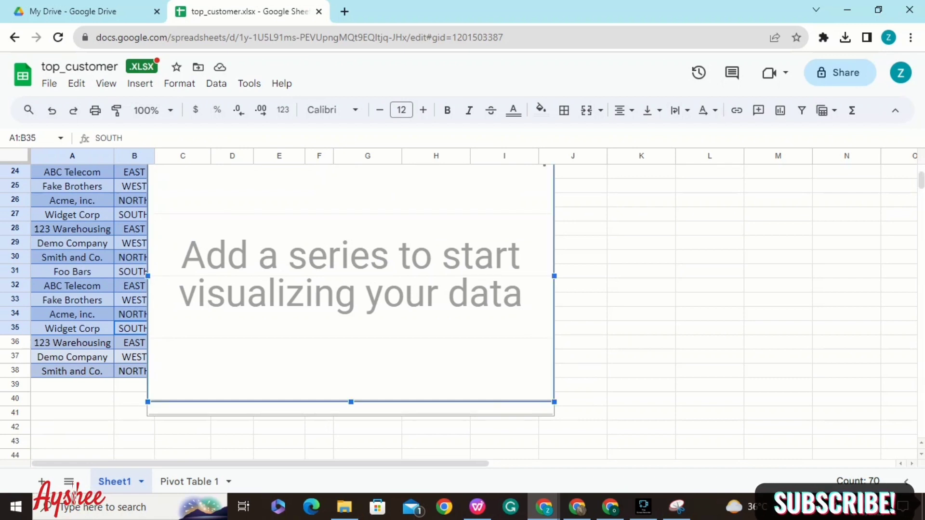
pyautogui.press('Delete')
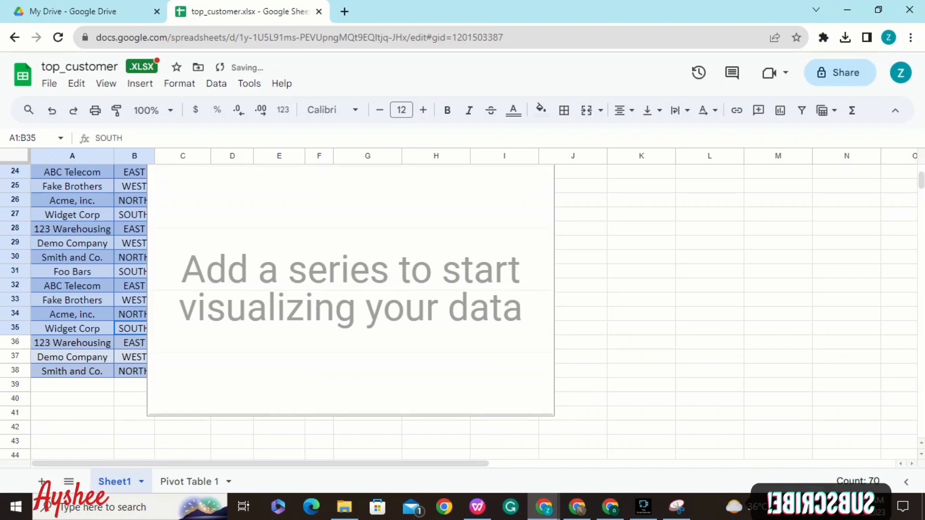
pyautogui.press('Delete')
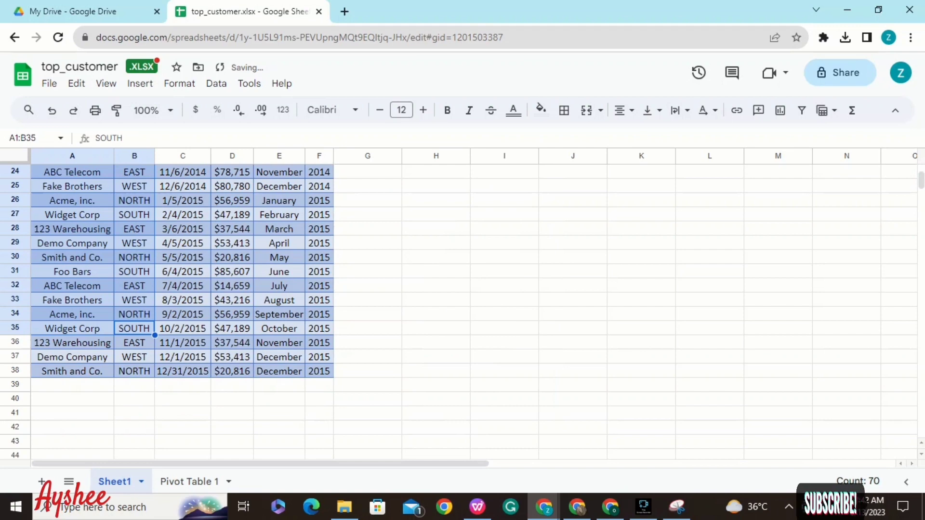
# Try inserting a chart from A1:B35 once more, and delete the empty chart.
pyautogui.click(140, 83)
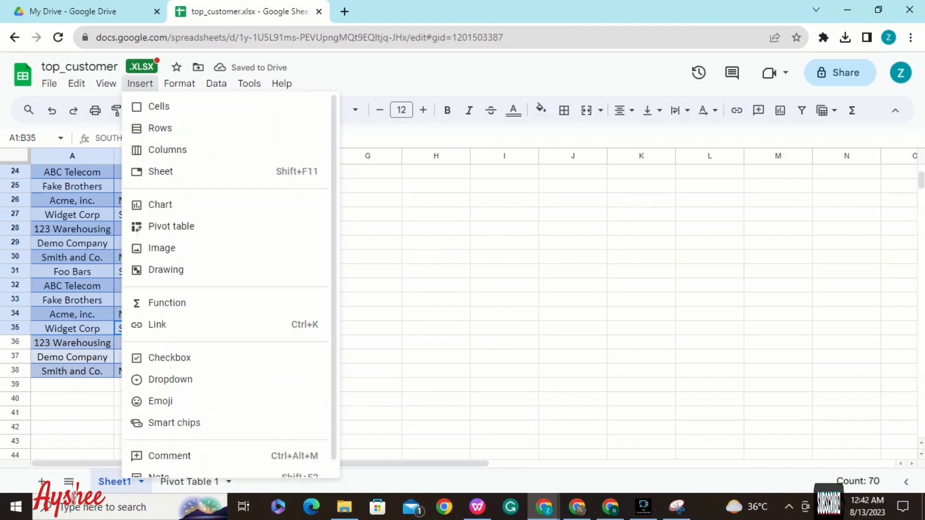
pyautogui.click(160, 205)
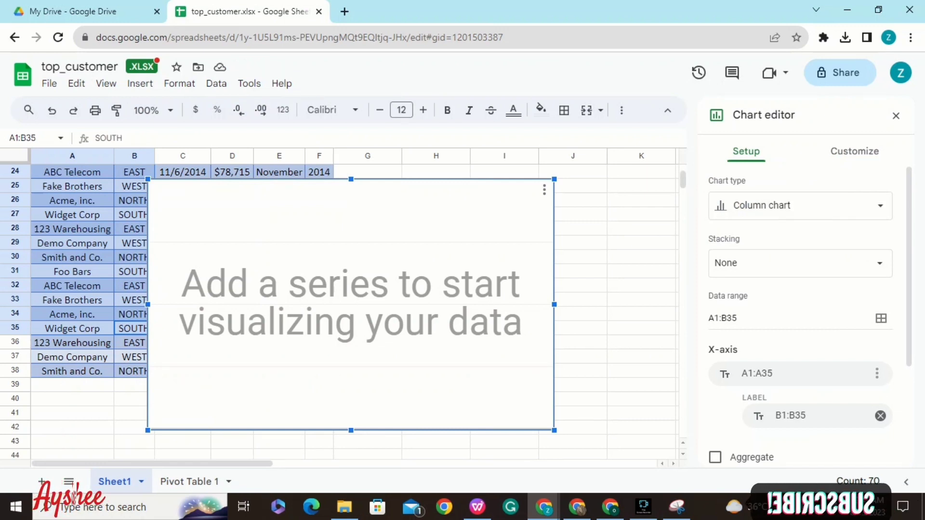
pyautogui.moveTo(72, 271); pyautogui.dragTo(183, 329)
pyautogui.click(350, 304)
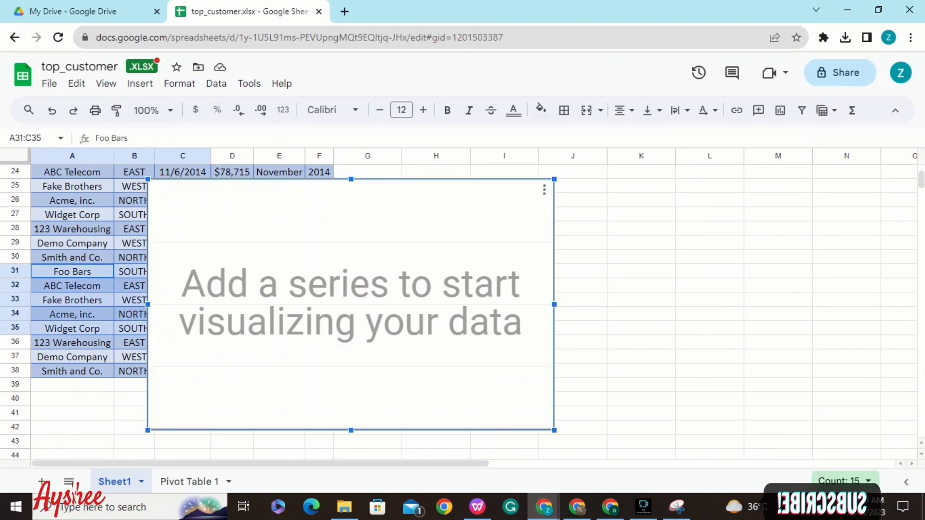
pyautogui.press('Delete')
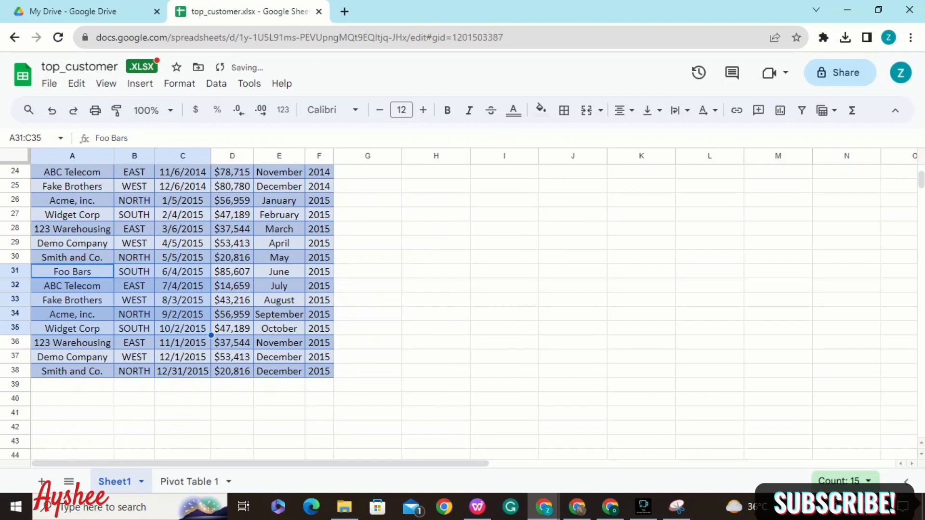
pyautogui.scroll(7, 338, 309)
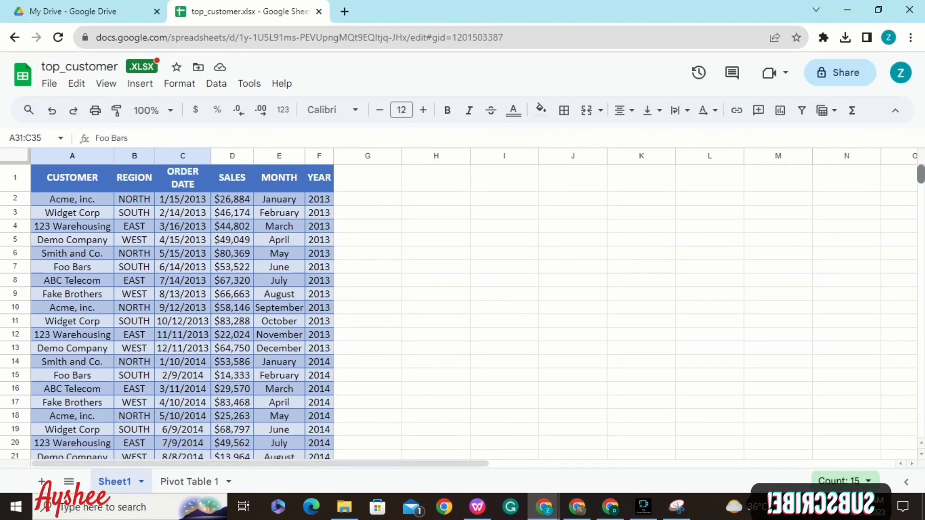
# Insert a chart on Sheet1 from the empty cell G2 and change its type to Combo chart.
pyautogui.click(367, 199)
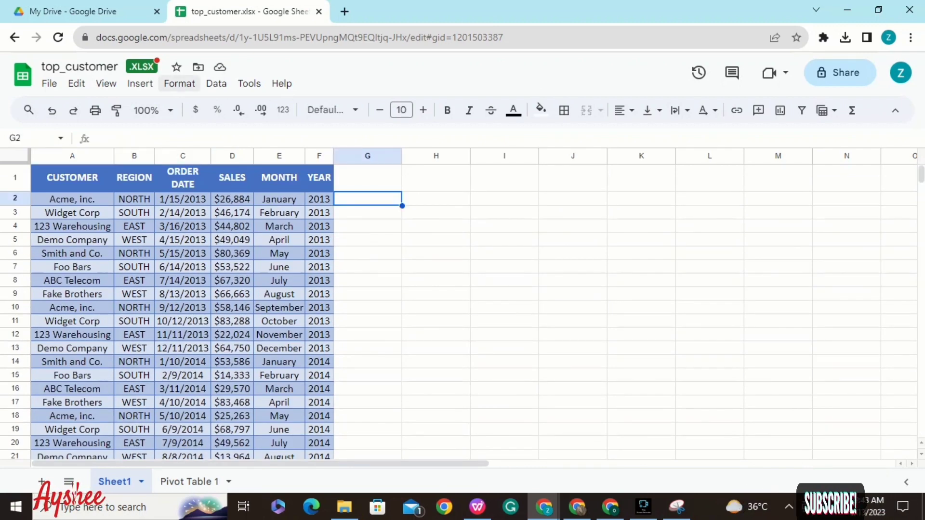
pyautogui.click(139, 84)
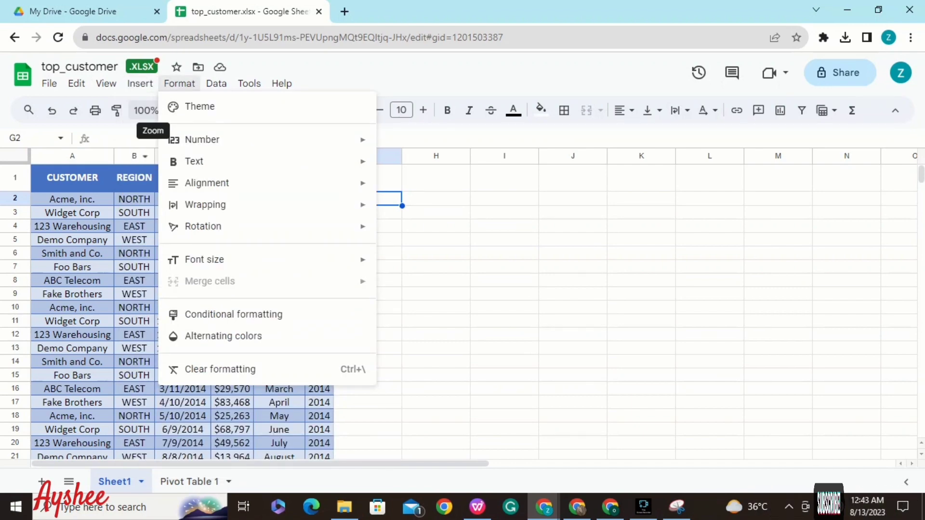
pyautogui.click(139, 84)
pyautogui.click(139, 84)
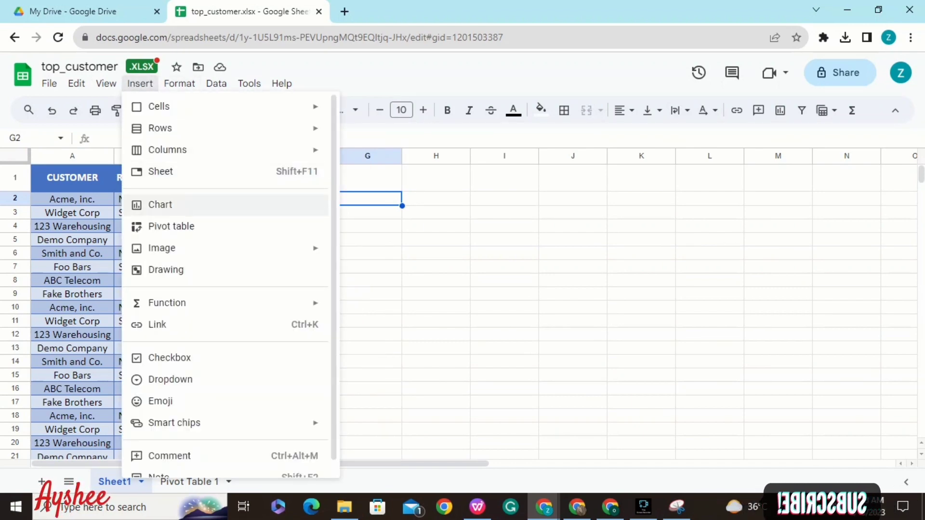
pyautogui.click(161, 205)
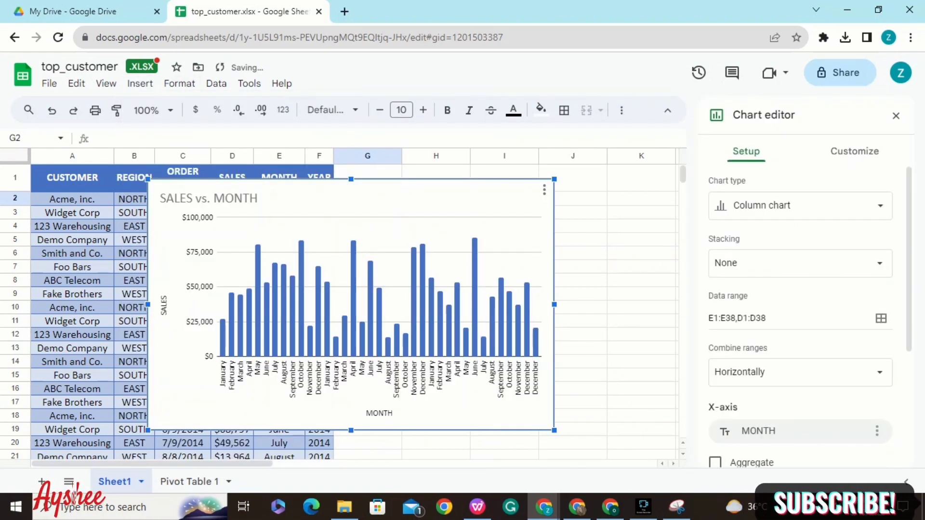
pyautogui.click(800, 206)
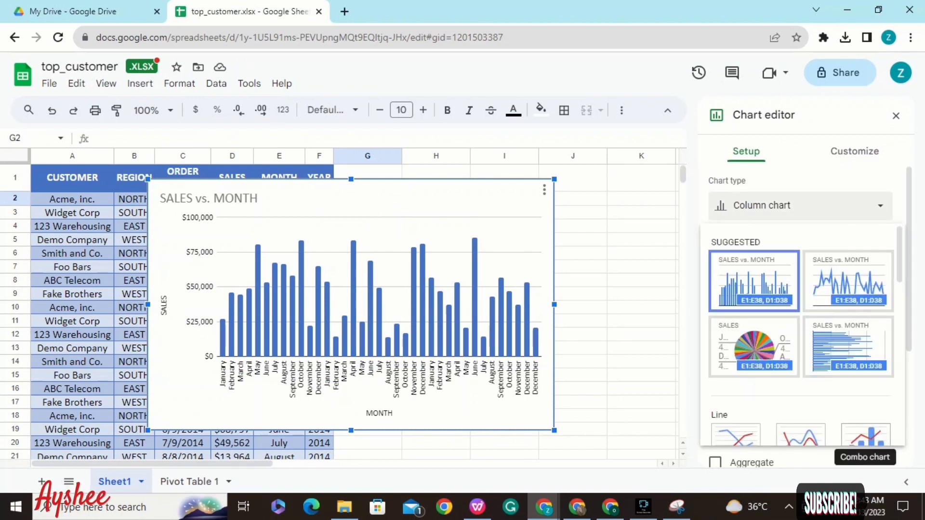
pyautogui.click(866, 436)
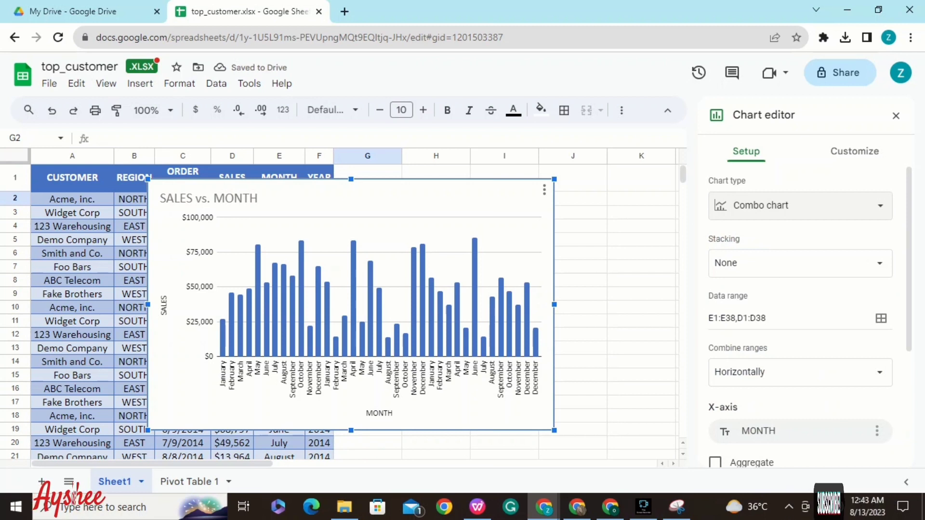
pyautogui.click(876, 430)
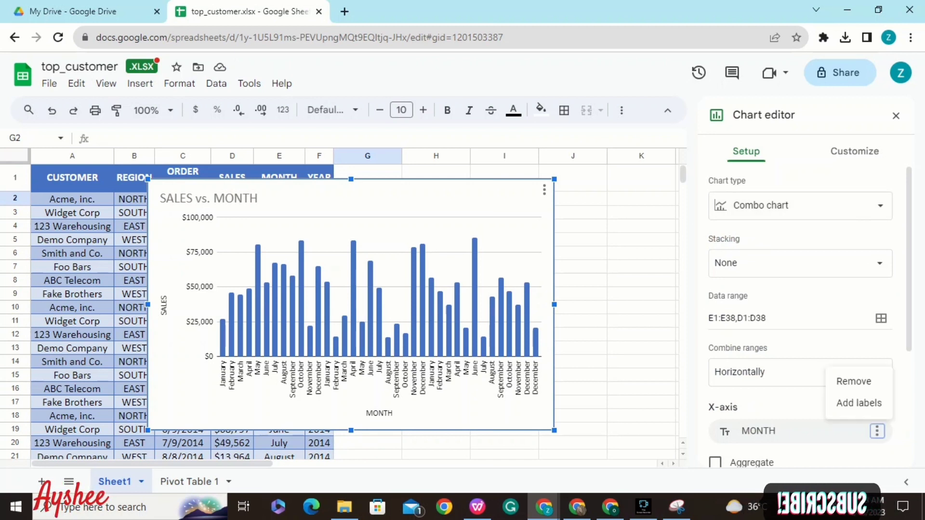
pyautogui.click(877, 430)
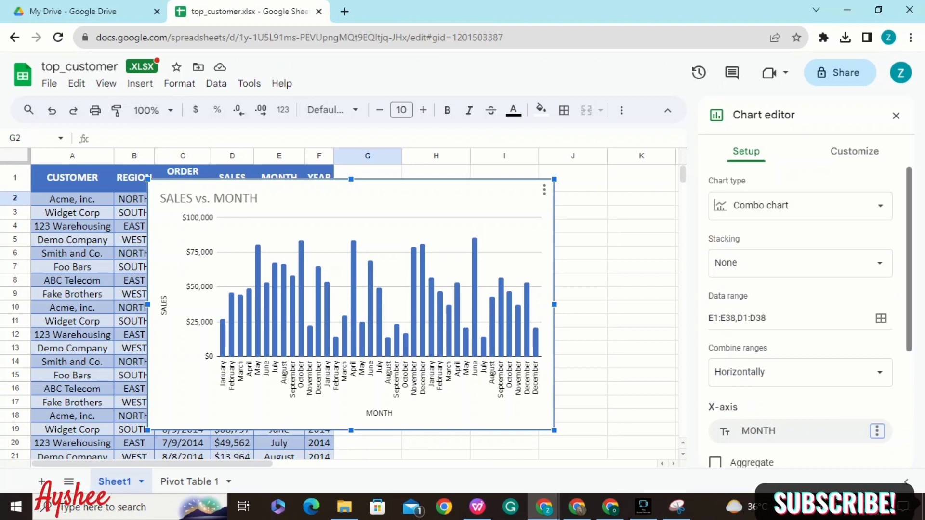
# Set the combo chart's data range to A1:B35.
pyautogui.moveTo(768, 319); pyautogui.dragTo(708, 318)
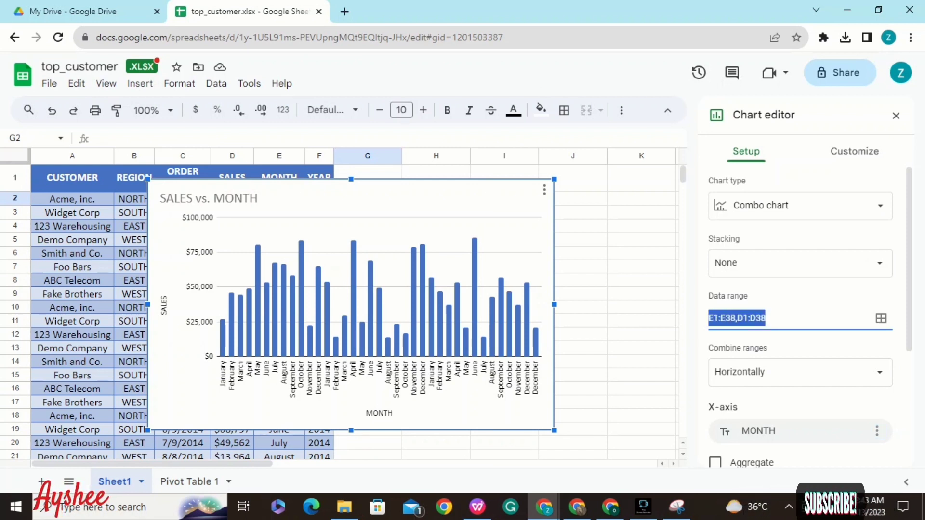
pyautogui.write('A')
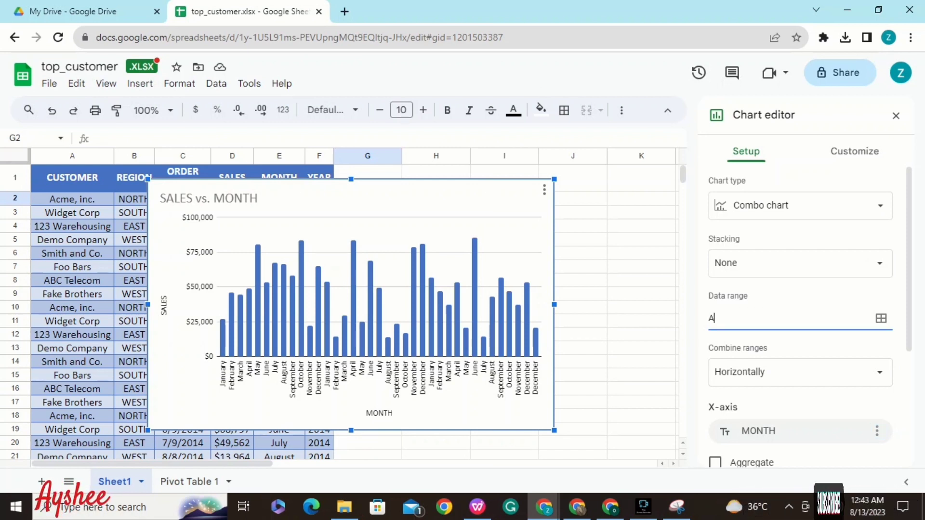
pyautogui.write('1:')
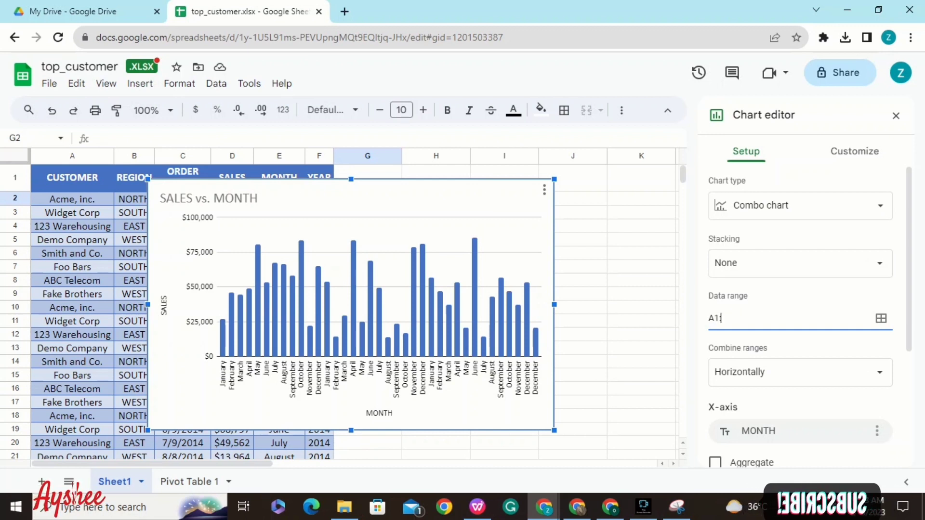
pyautogui.write('B3')
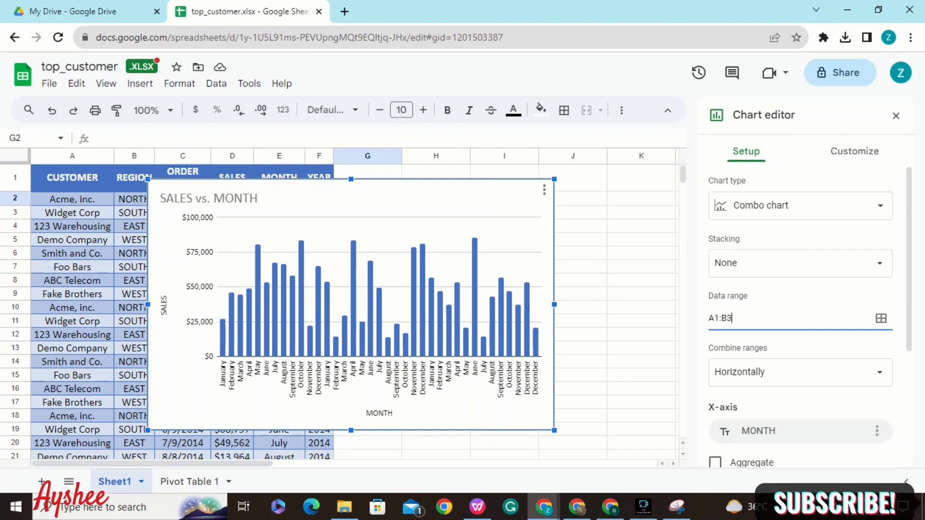
pyautogui.write('5')
pyautogui.press('Return')
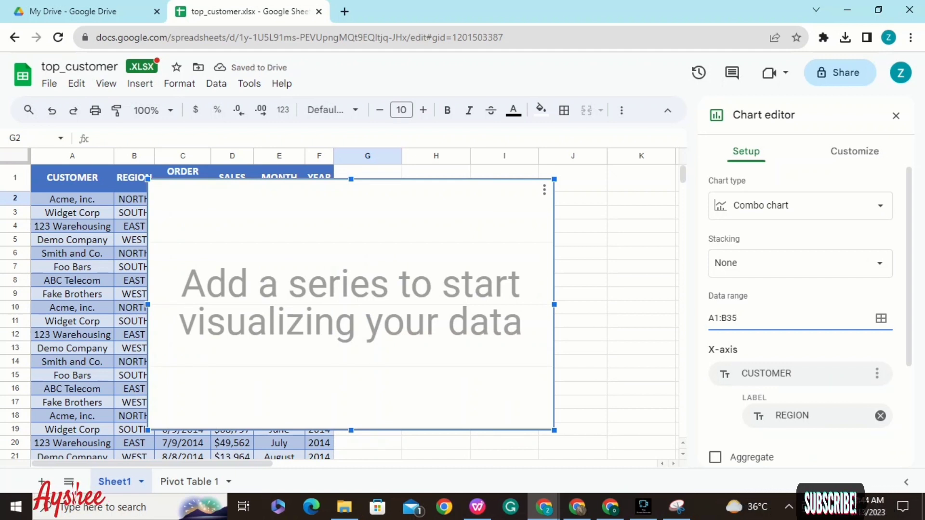
# Reselect the range A1:B35 on Sheet1 beside the empty chart.
pyautogui.click(72, 177)
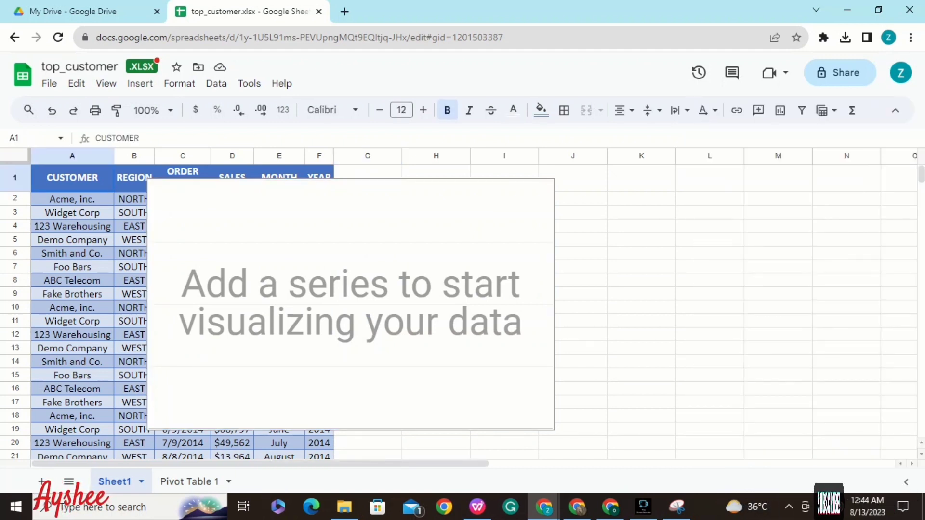
pyautogui.moveTo(72, 177); pyautogui.dragTo(134, 412)
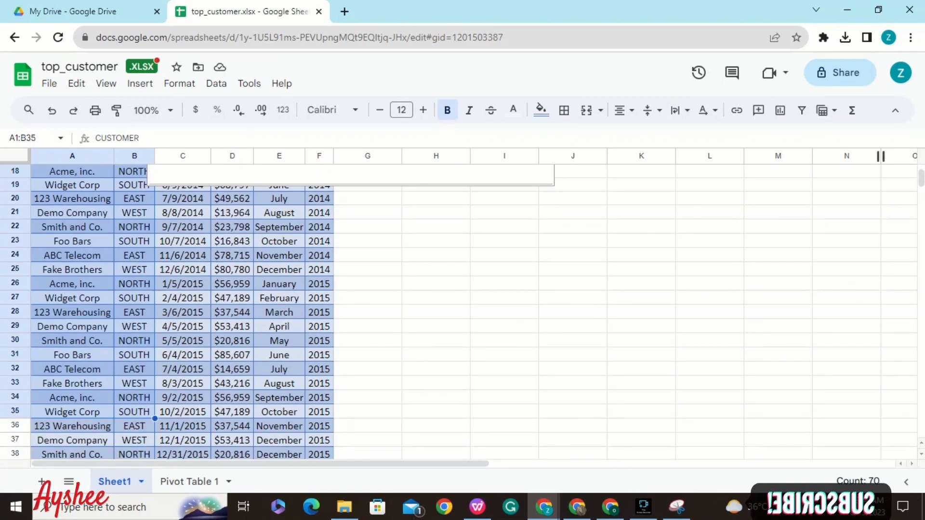
pyautogui.moveTo(921, 178); pyautogui.dragTo(921, 171)
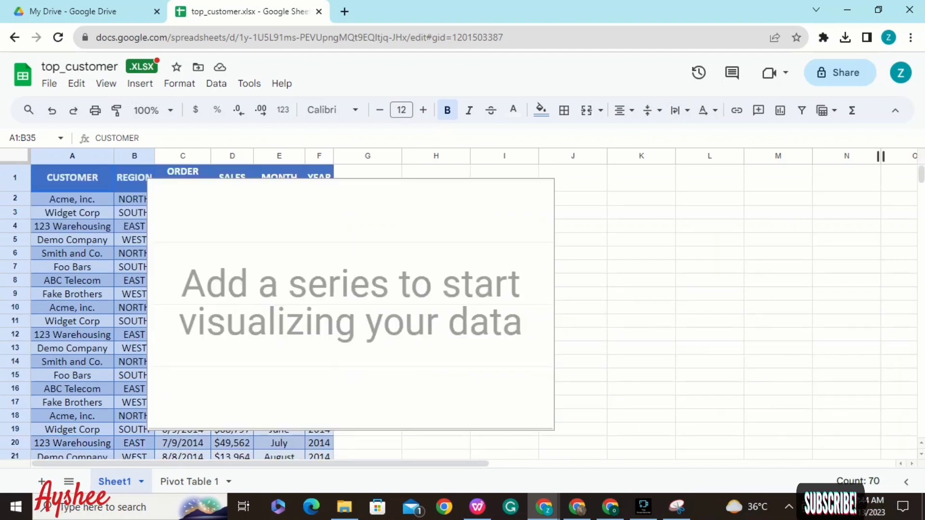
# Open the empty chart's web publishing settings and dismiss them without publishing.
pyautogui.click(540, 192)
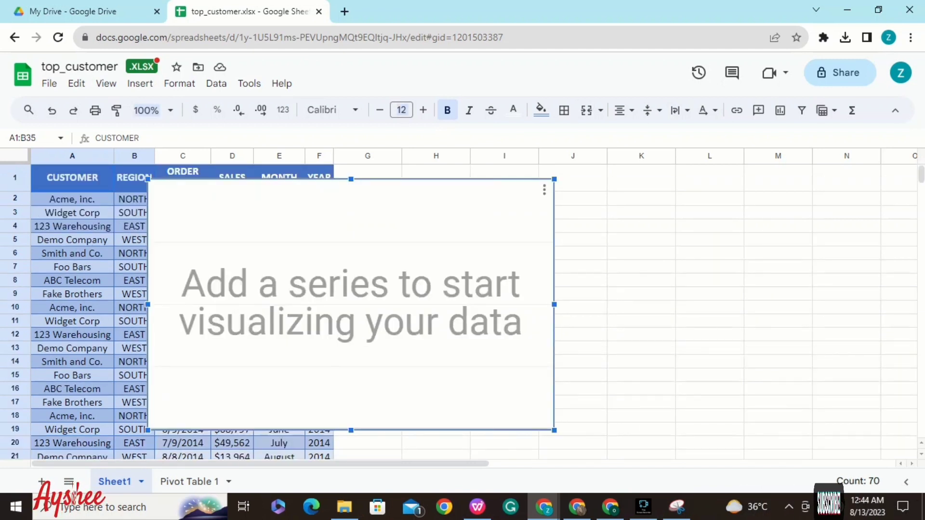
pyautogui.click(545, 189)
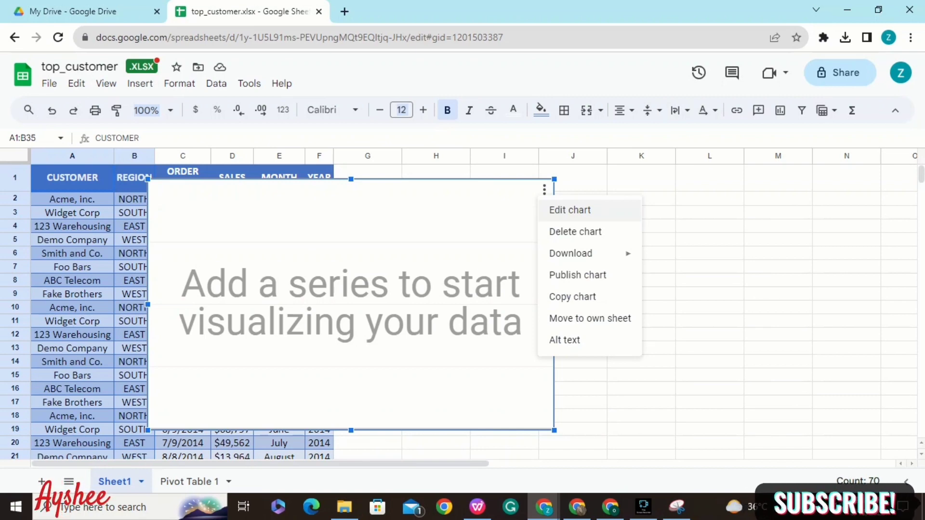
pyautogui.click(578, 275)
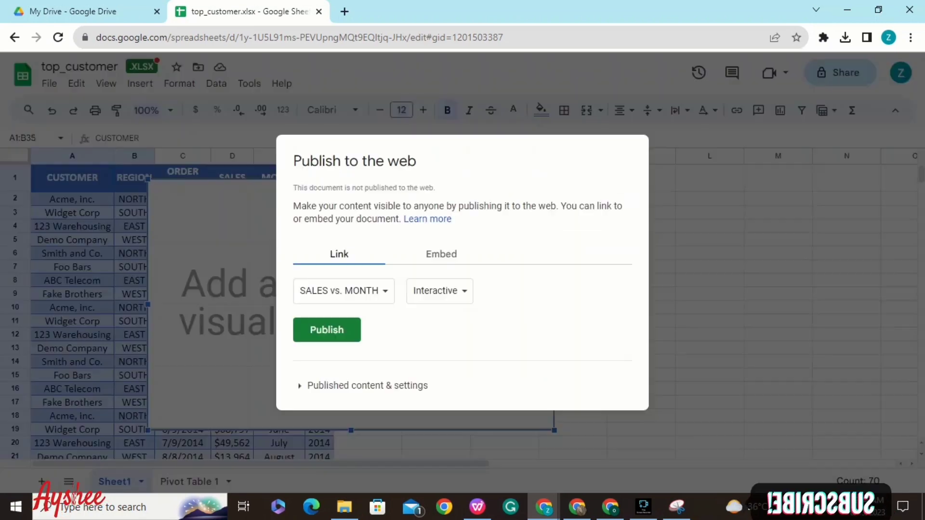
pyautogui.click(621, 160)
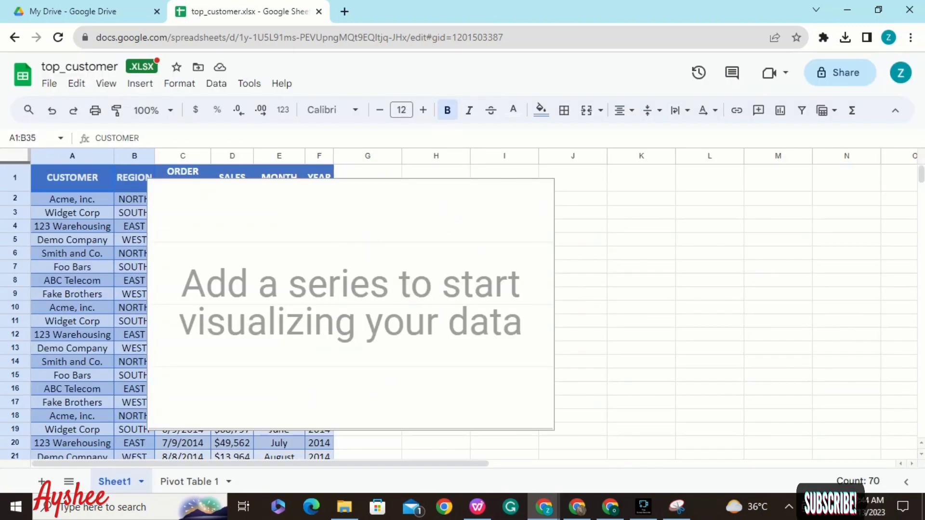
# Resize the empty chart so it extends to the end of column L and no longer covers the data table.
pyautogui.click(501, 226)
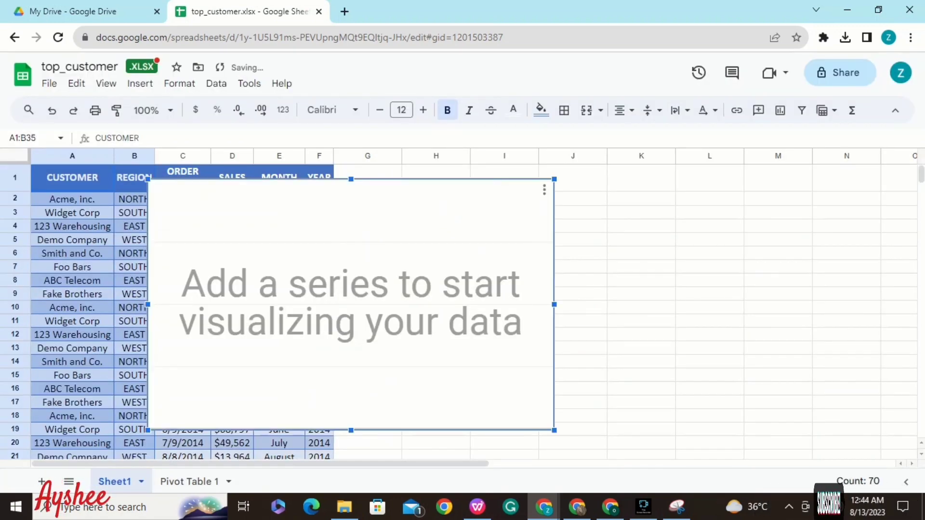
pyautogui.moveTo(504, 172); pyautogui.dragTo(568, 174)
pyautogui.click(525, 212)
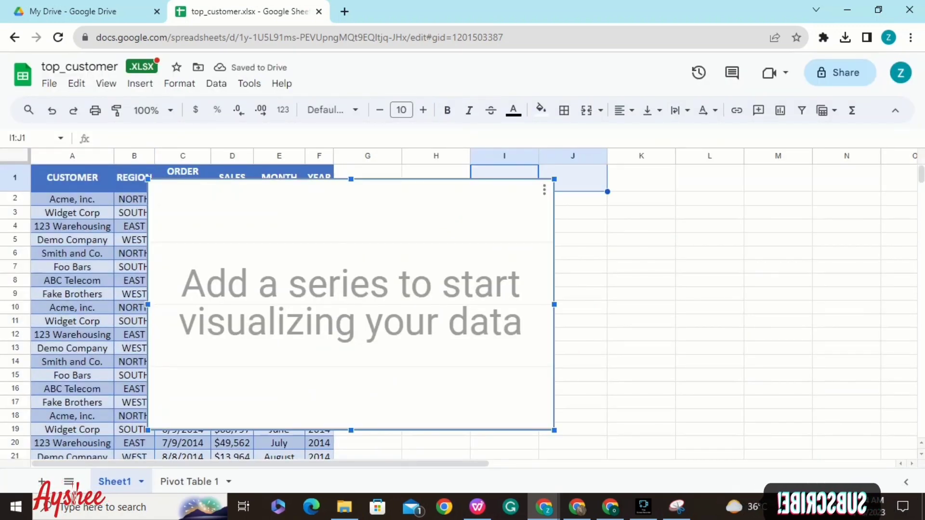
pyautogui.moveTo(554, 305); pyautogui.dragTo(761, 305)
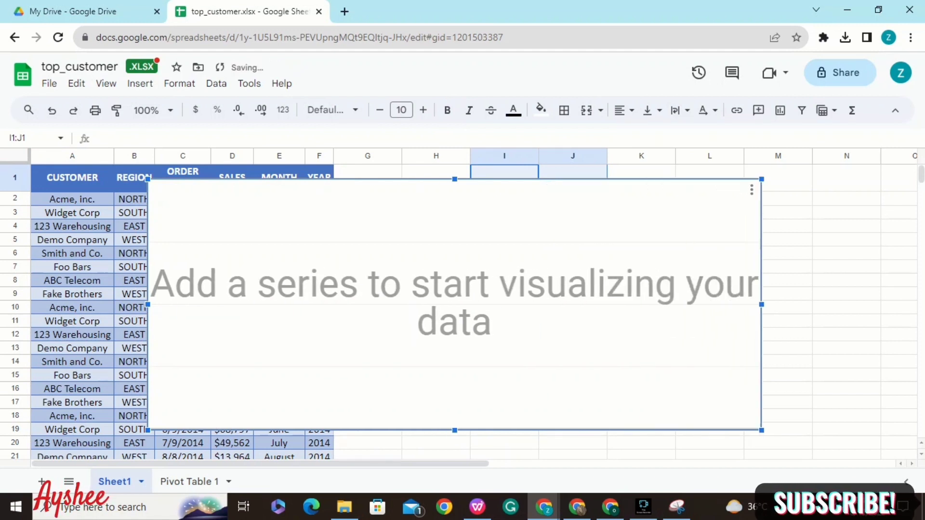
pyautogui.moveTo(148, 304); pyautogui.dragTo(383, 305)
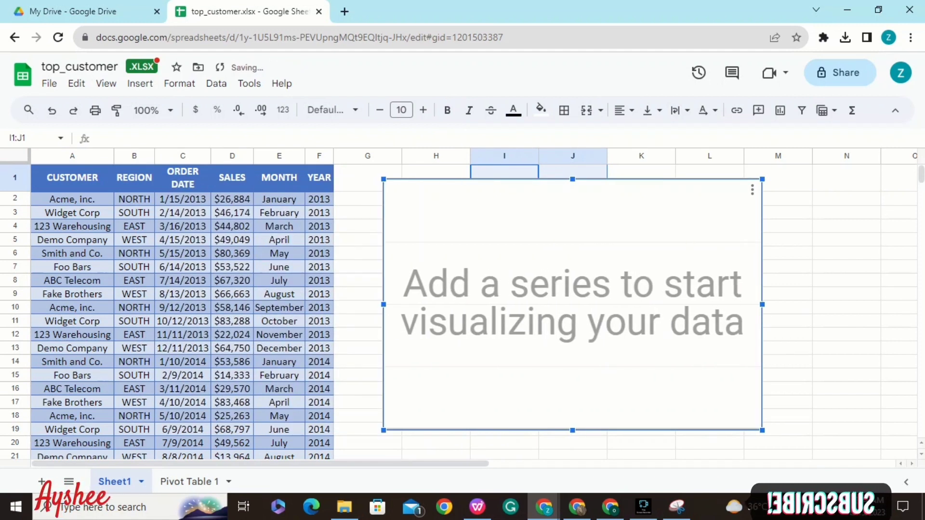
# Delete the resized empty chart from Sheet1.
pyautogui.click(359, 226)
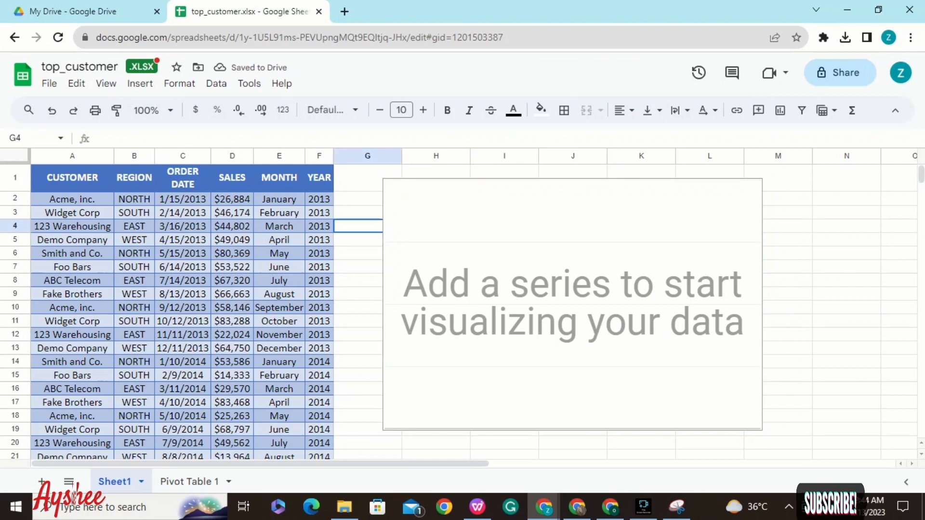
pyautogui.click(482, 250)
pyautogui.press('Delete')
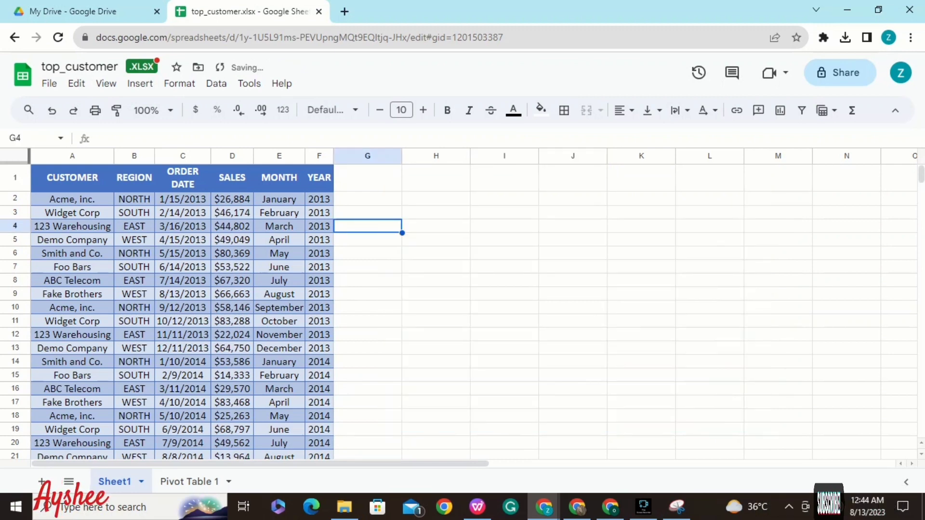
# Select the range A1:B35, insert a chart from it, and change its type to Combo chart.
pyautogui.click(72, 178)
pyautogui.moveTo(72, 178); pyautogui.dragTo(123, 229)
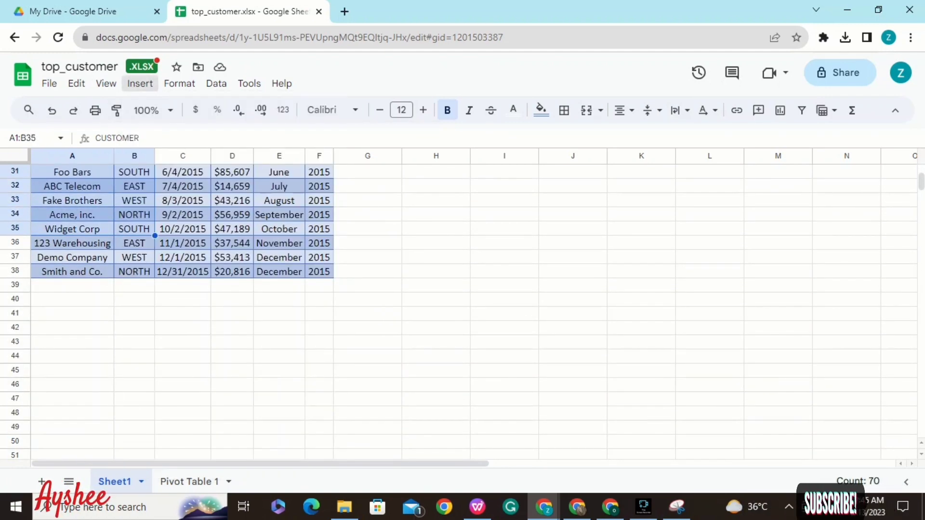
pyautogui.click(140, 83)
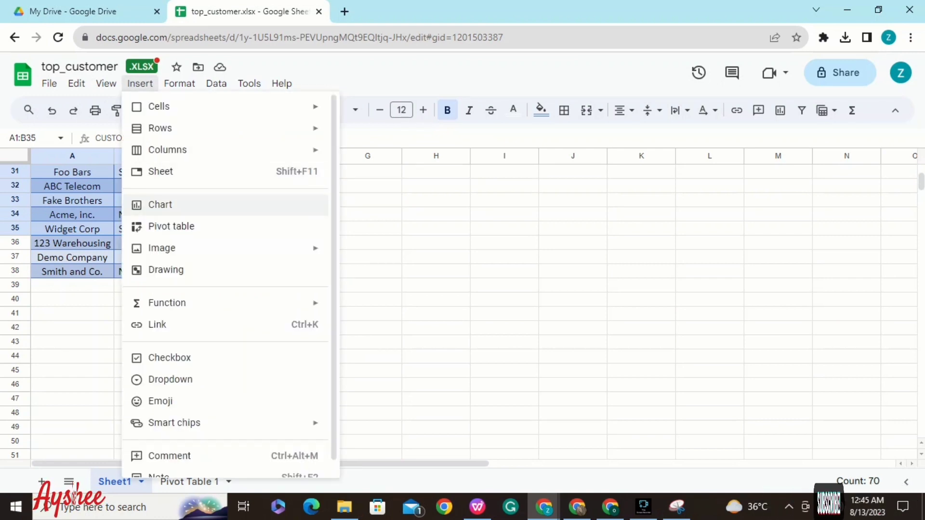
pyautogui.click(159, 204)
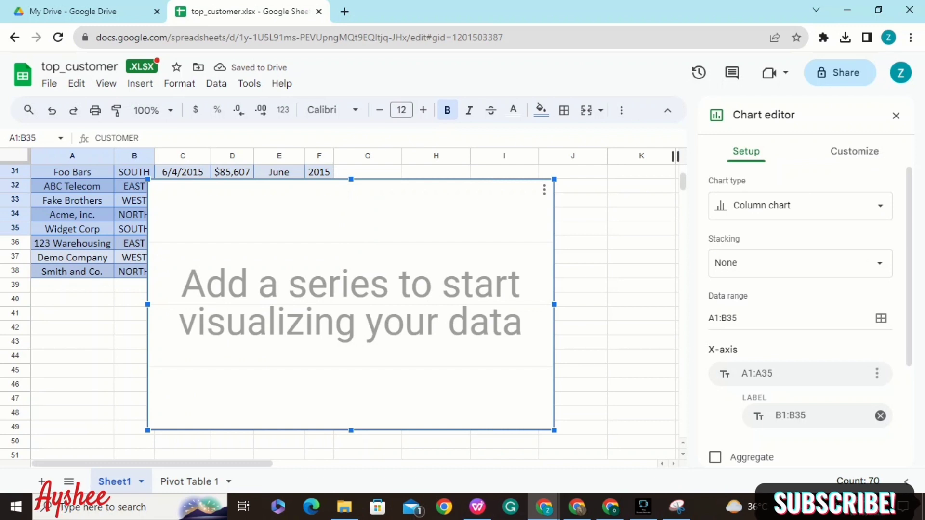
pyautogui.click(795, 207)
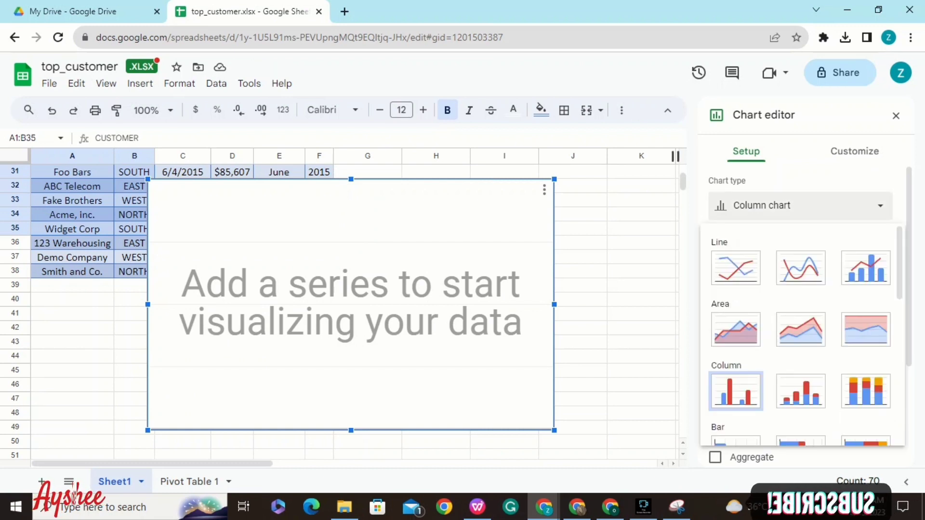
pyautogui.press('Escape')
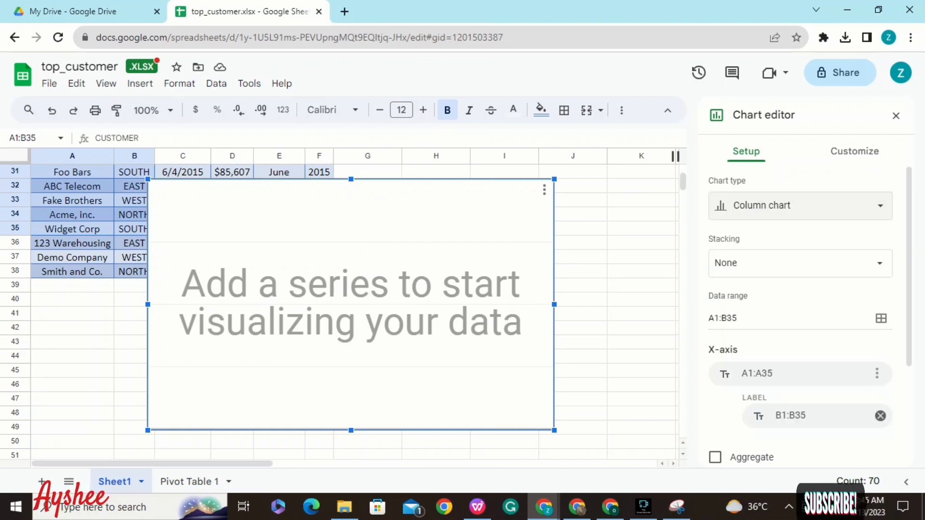
pyautogui.click(795, 208)
pyautogui.click(863, 267)
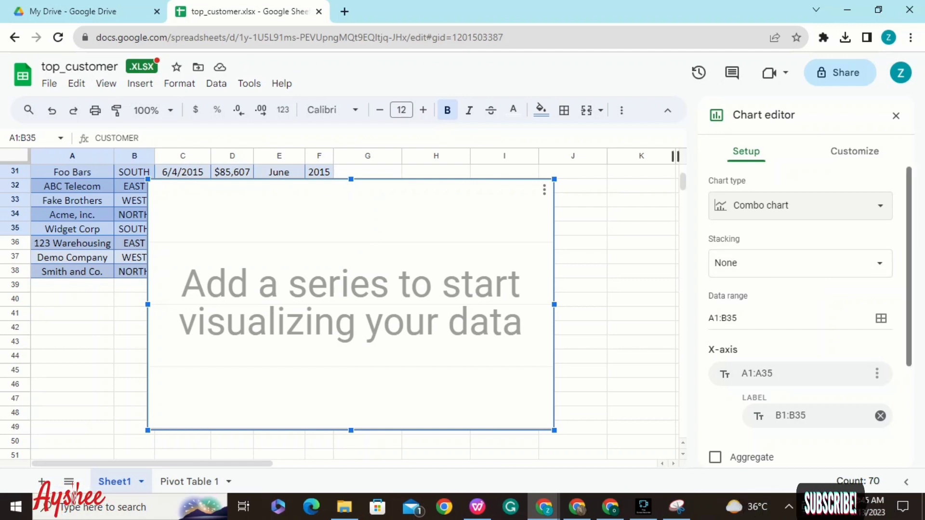
# Try to add the range A1:B35 as a series of the empty combo chart, and dismiss the range selection.
pyautogui.scroll(-3, 800, 289)
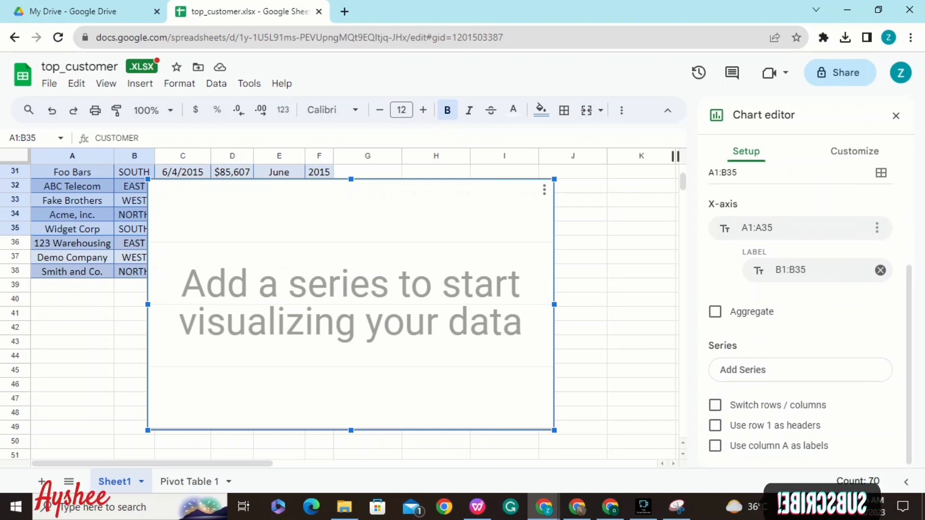
pyautogui.click(800, 370)
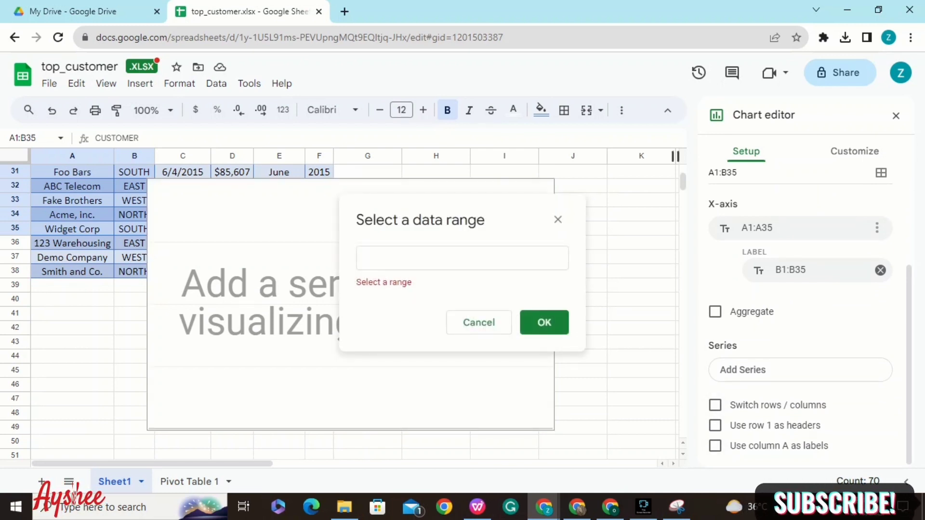
pyautogui.click(463, 258)
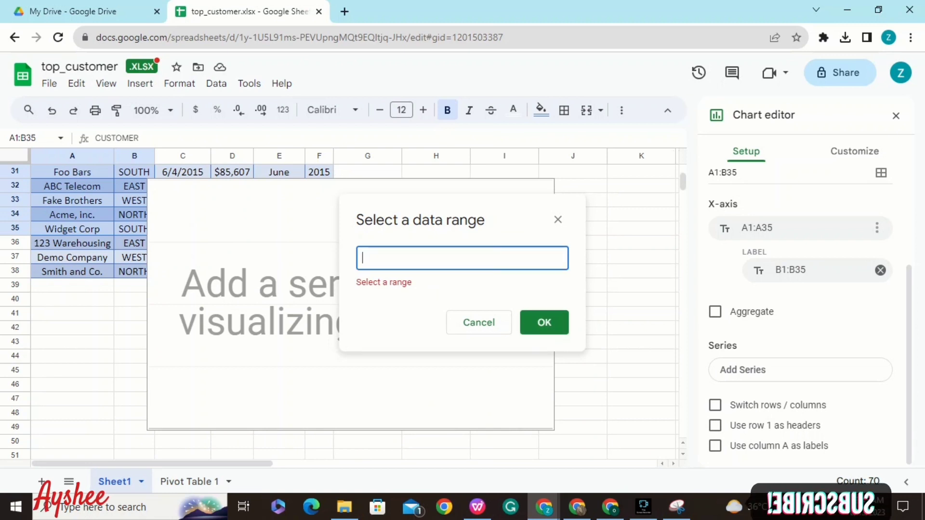
pyautogui.write('A')
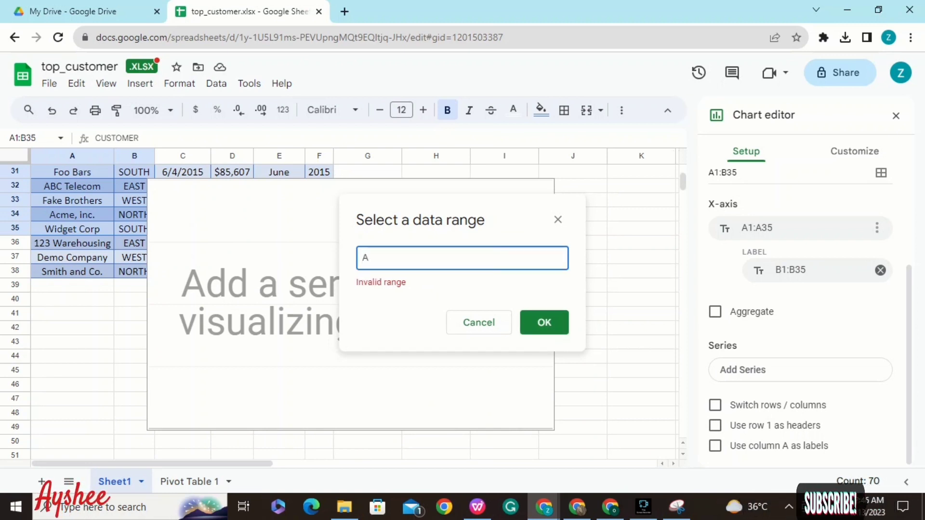
pyautogui.press('F1')
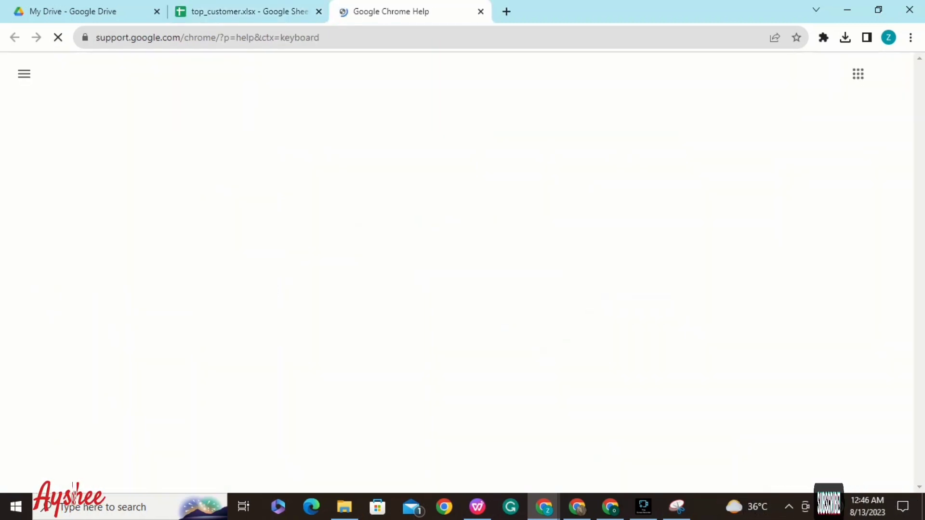
pyautogui.hotkey('ctrl', 'w')
pyautogui.write('1')
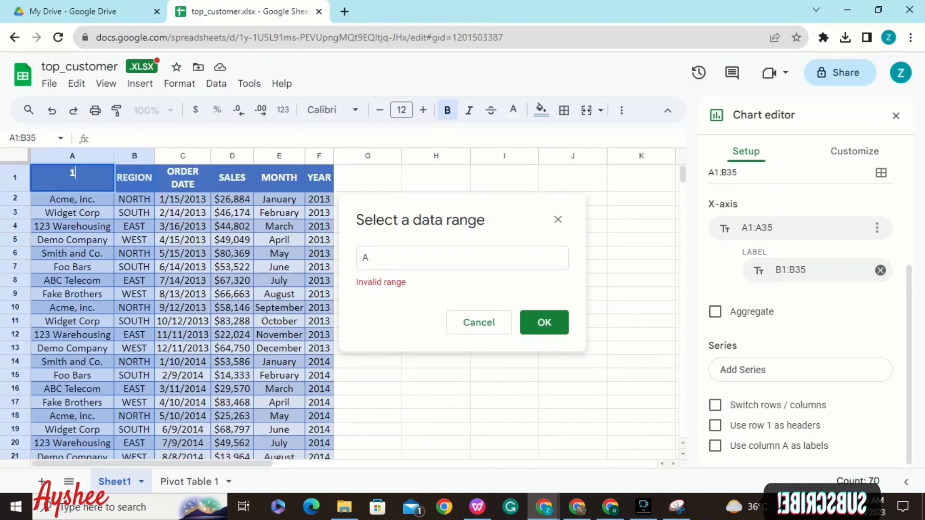
pyautogui.click(371, 258)
pyautogui.write('1')
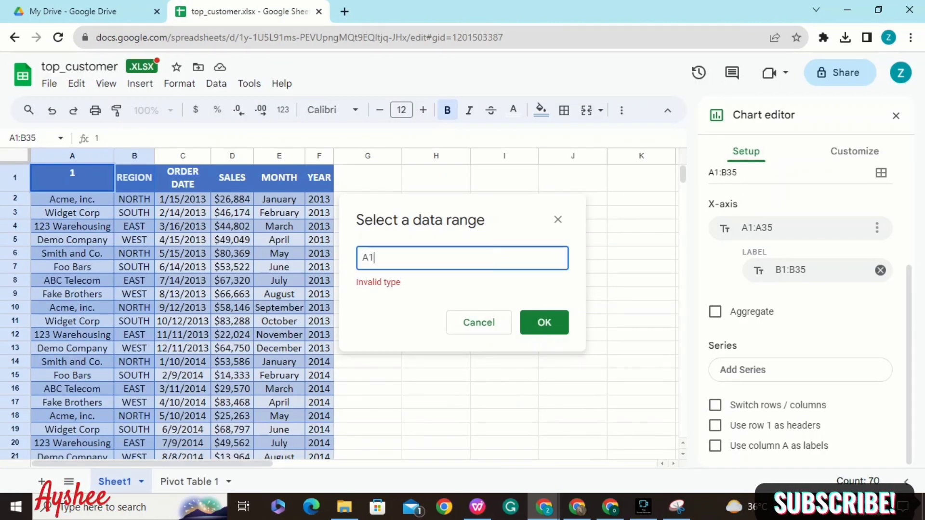
pyautogui.write(':B3')
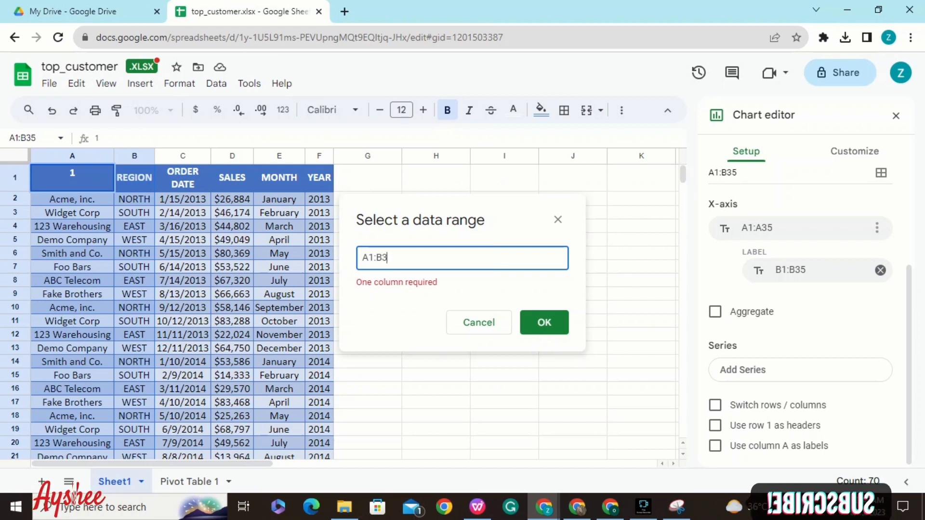
pyautogui.write('5')
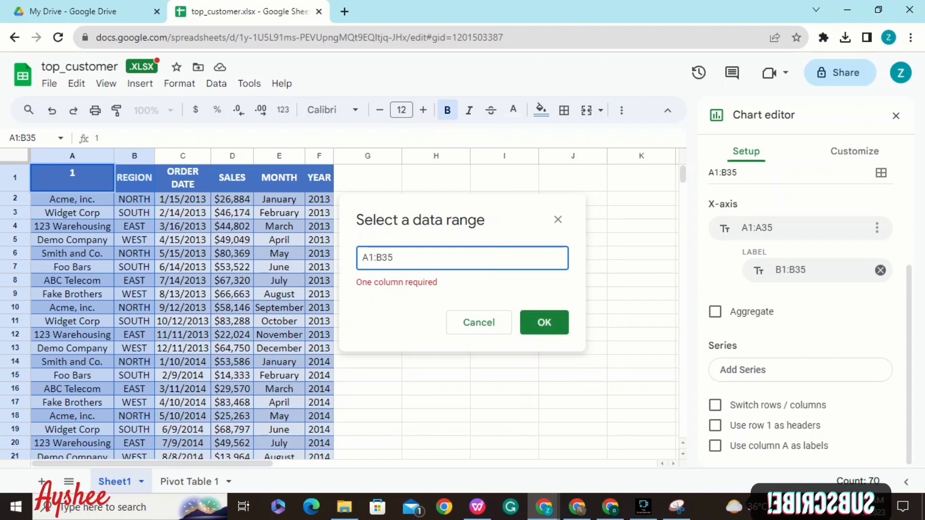
pyautogui.click(558, 220)
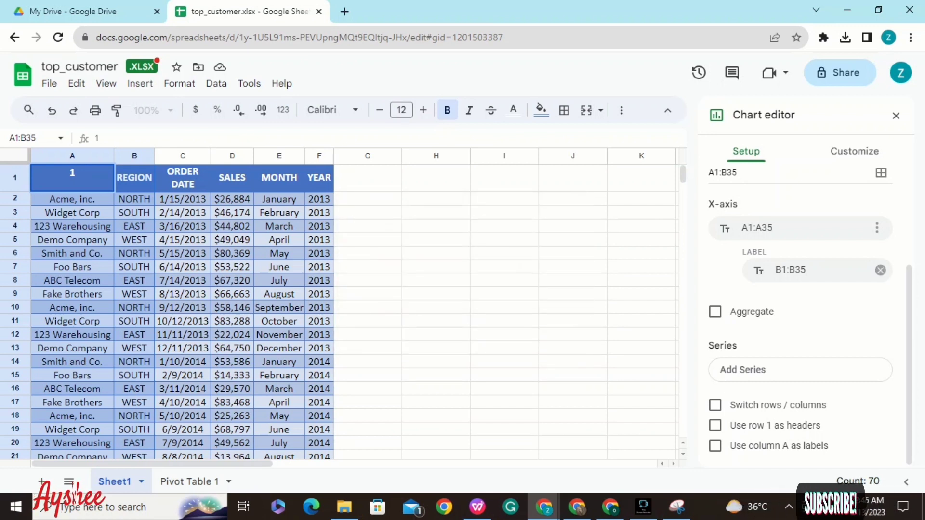
# Remove the B1:B35 label from the empty combo chart's X-axis.
pyautogui.click(880, 270)
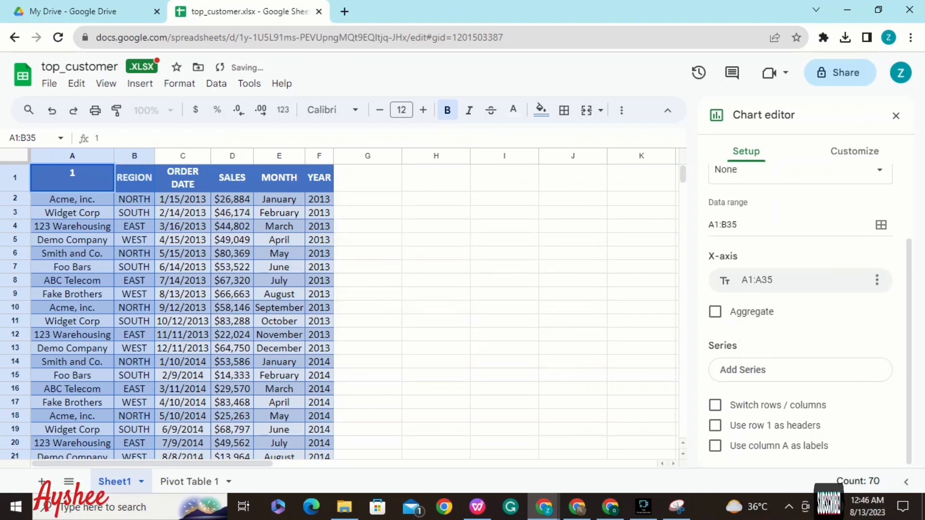
pyautogui.moveTo(908, 299); pyautogui.dragTo(909, 231)
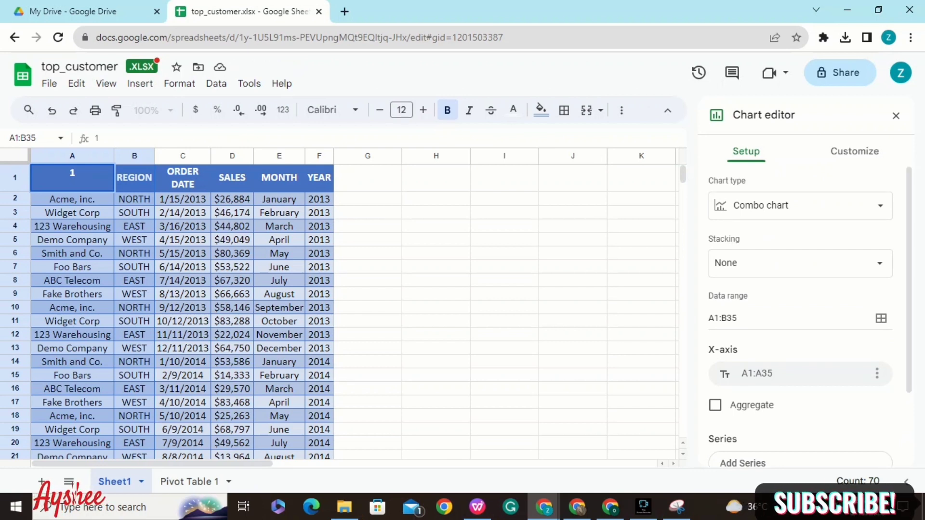
# Select column A and change the selection reference to A1:B35.
pyautogui.click(104, 156)
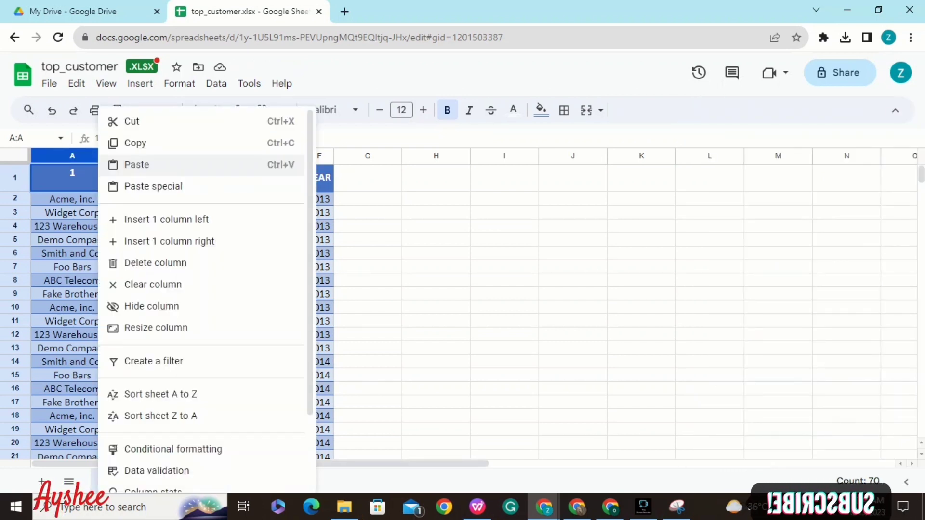
pyautogui.click(15, 139)
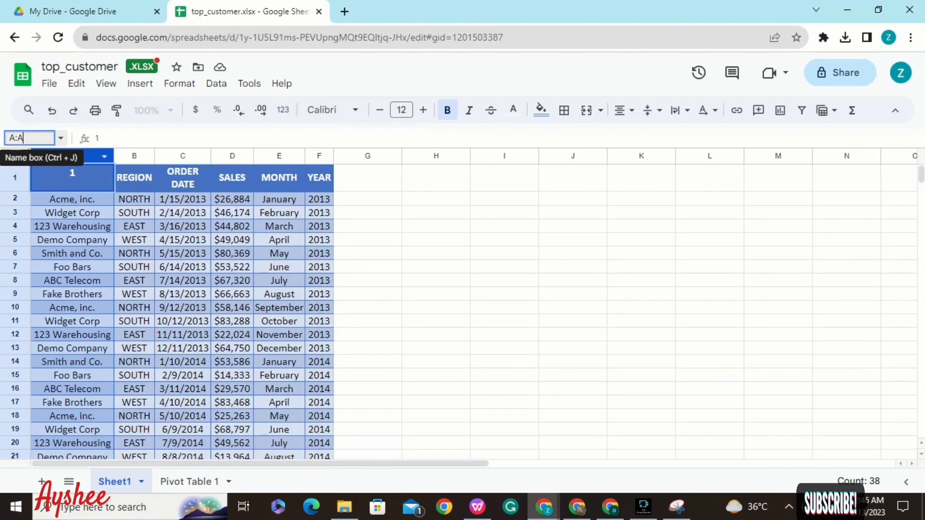
pyautogui.click(15, 138)
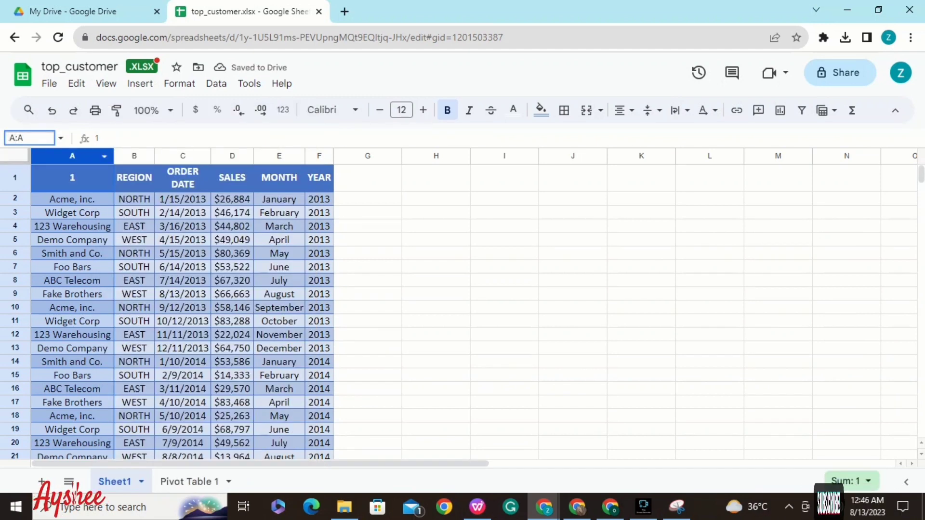
pyautogui.write('1')
pyautogui.hotkey('ctrl', 'a')
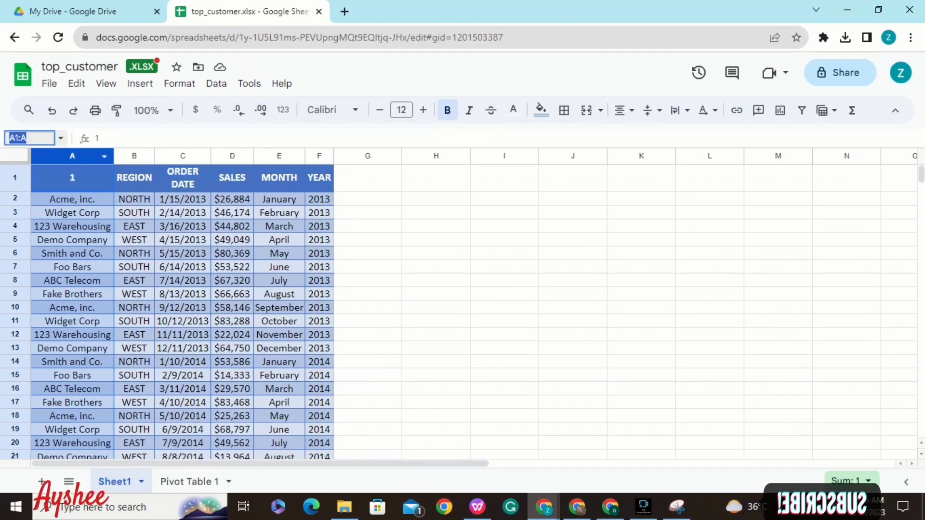
pyautogui.press('Right')
pyautogui.press('BackSpace')
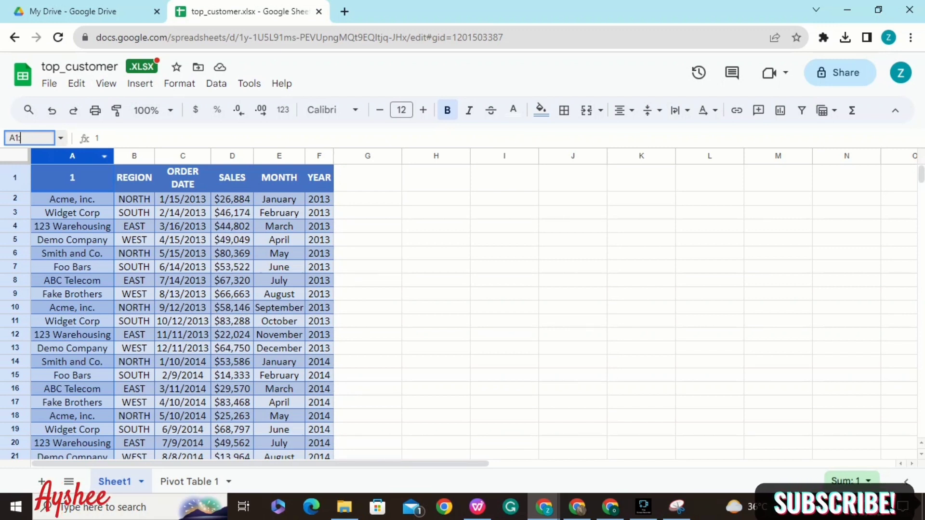
pyautogui.write('B35')
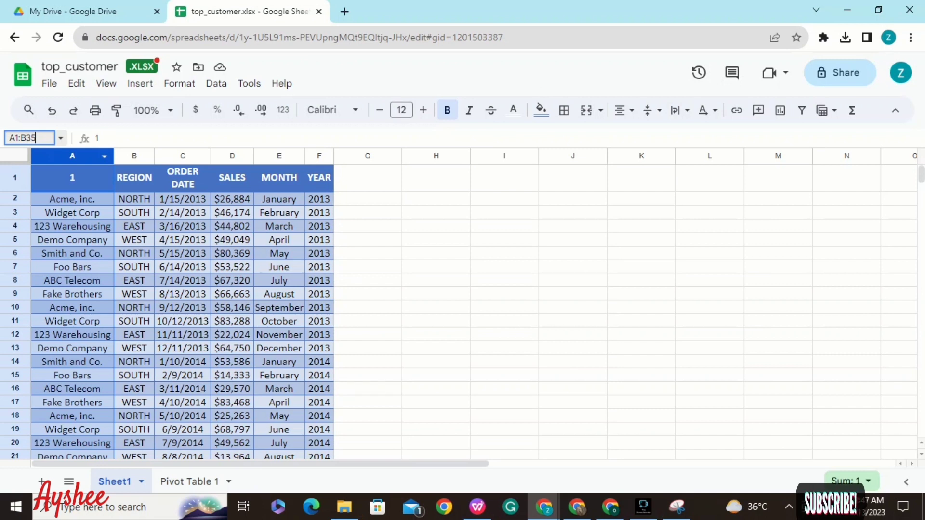
pyautogui.hotkey('ctrl', 'a')
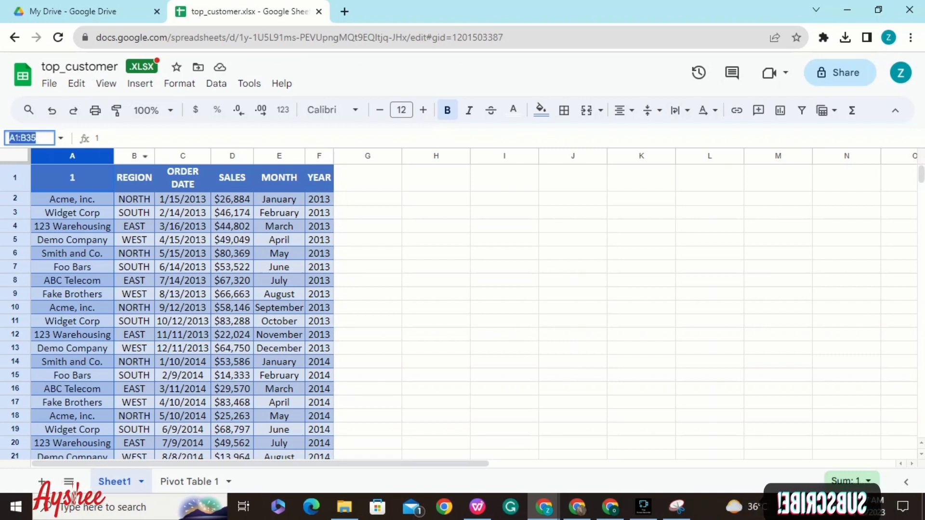
# Select cells A1:B35 starting from the first header cell and insert a chart from that range.
pyautogui.click(73, 178)
pyautogui.hotkey('shift', 'Right')
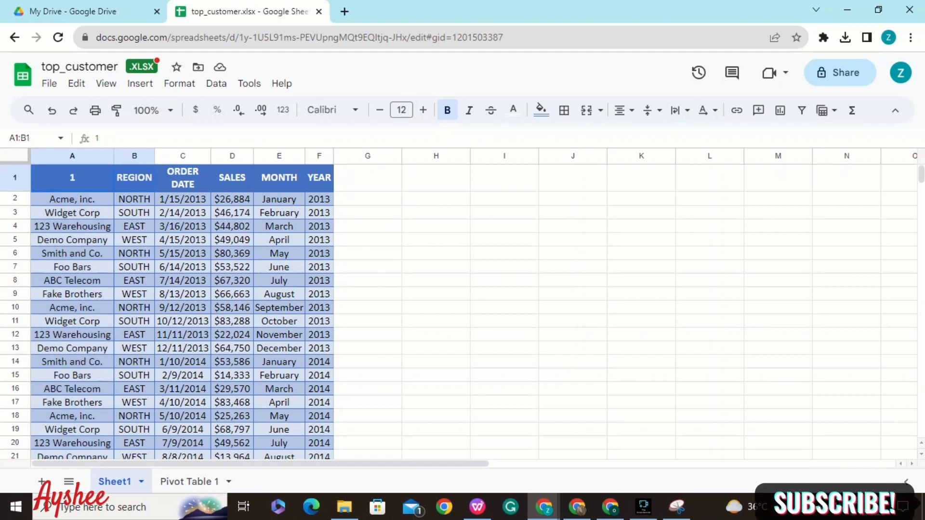
pyautogui.hotkey('shift', 'Down')
pyautogui.hotkey('shift', 'Down')
pyautogui.hotkey('shift', 'Down')
pyautogui.hotkey('shift', 'Down')
pyautogui.hotkey('shift', 'Down')
pyautogui.hotkey('shift', 'Down')
pyautogui.hotkey('shift', 'Down')
pyautogui.hotkey('shift', 'Down')
pyautogui.hotkey('shift', 'Down')
pyautogui.hotkey('shift', 'Down')
pyautogui.hotkey('shift', 'Down')
pyautogui.hotkey('shift', 'Down')
pyautogui.hotkey('shift', 'Down')
pyautogui.hotkey('shift', 'Down')
pyautogui.hotkey('shift', 'Down')
pyautogui.hotkey('shift', 'Down')
pyautogui.hotkey('shift', 'Down')
pyautogui.hotkey('shift', 'Down')
pyautogui.hotkey('shift', 'Down')
pyautogui.hotkey('shift', 'Down')
pyautogui.hotkey('shift', 'Down')
pyautogui.hotkey('shift', 'Down')
pyautogui.hotkey('shift', 'Down')
pyautogui.hotkey('shift', 'Down')
pyautogui.hotkey('shift', 'Down')
pyautogui.hotkey('shift', 'Down')
pyautogui.hotkey('shift', 'Down')
pyautogui.hotkey('shift', 'Down')
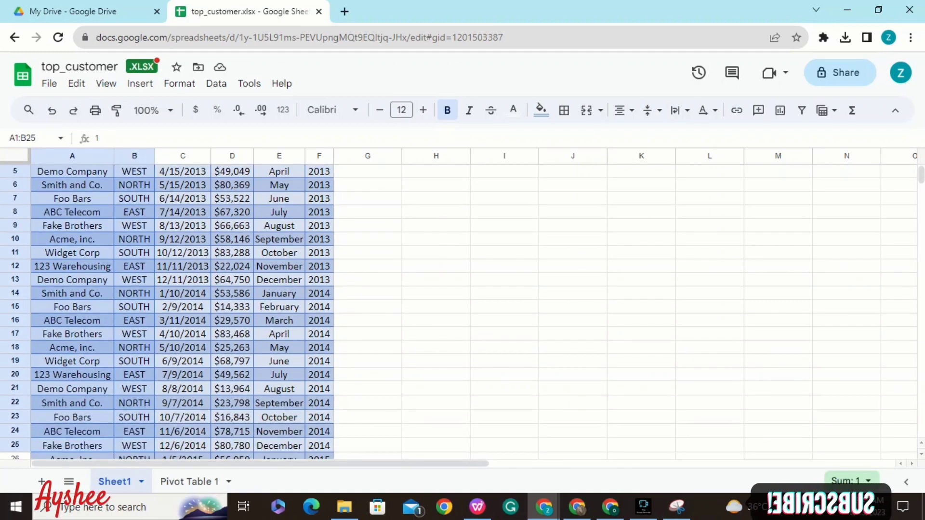
pyautogui.hotkey('shift', 'Down')
pyautogui.hotkey('shift', 'Down')
pyautogui.hotkey('shift', 'Down')
pyautogui.hotkey('shift', 'Down')
pyautogui.hotkey('shift', 'Down')
pyautogui.hotkey('shift', 'Down')
pyautogui.hotkey('shift', 'Down')
pyautogui.hotkey('shift', 'Down')
pyautogui.hotkey('shift', 'Down')
pyautogui.hotkey('shift', 'Down')
pyautogui.hotkey('shift', 'Down')
pyautogui.hotkey('shift', 'Down')
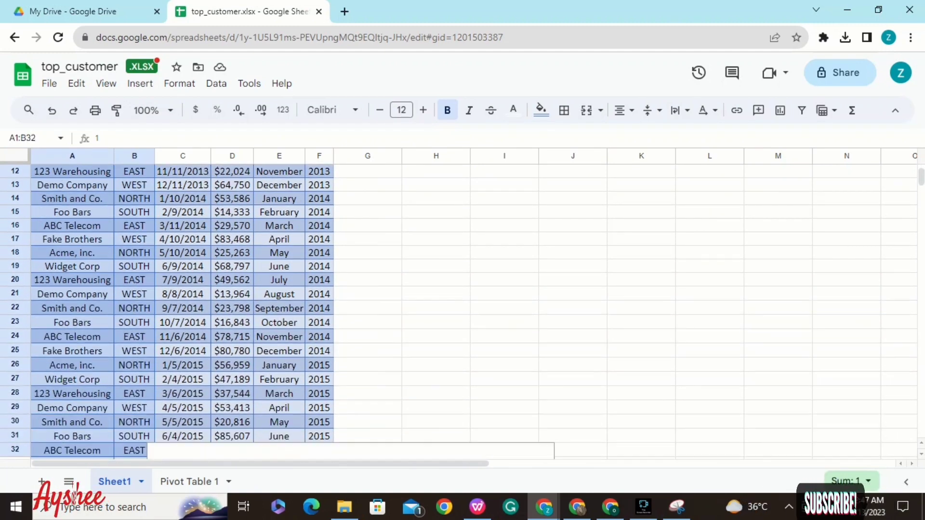
pyautogui.hotkey('shift', 'Up')
pyautogui.hotkey('shift', 'Up')
pyautogui.hotkey('shift', 'Up')
pyautogui.hotkey('shift', 'Up')
pyautogui.hotkey('shift', 'Up')
pyautogui.hotkey('shift', 'Up')
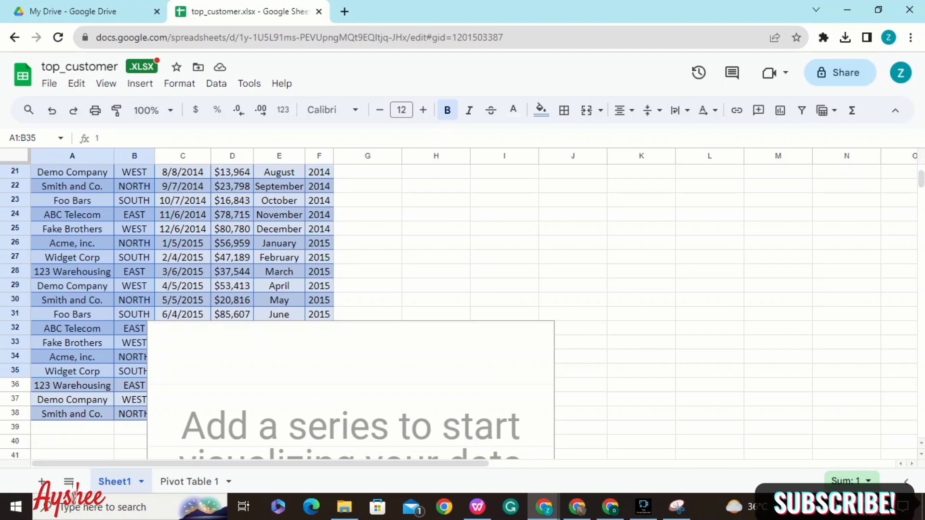
pyautogui.click(140, 83)
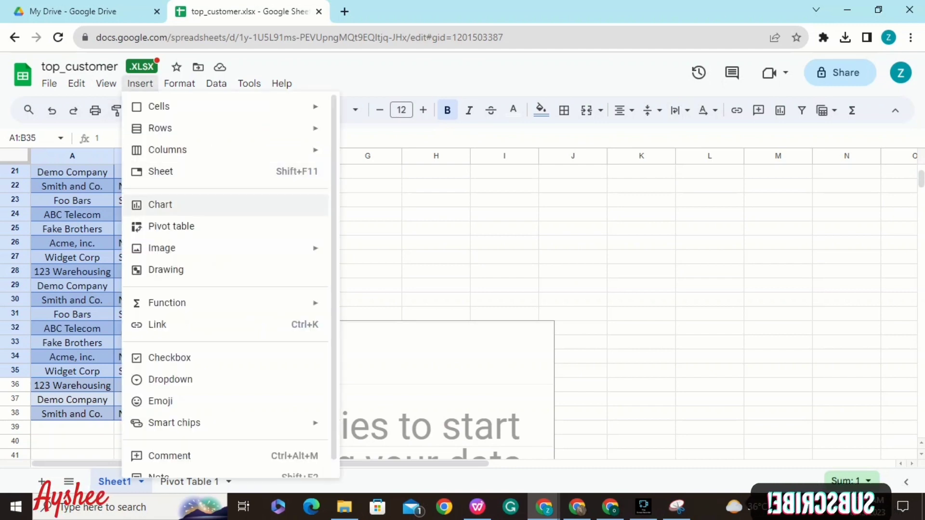
pyautogui.click(160, 205)
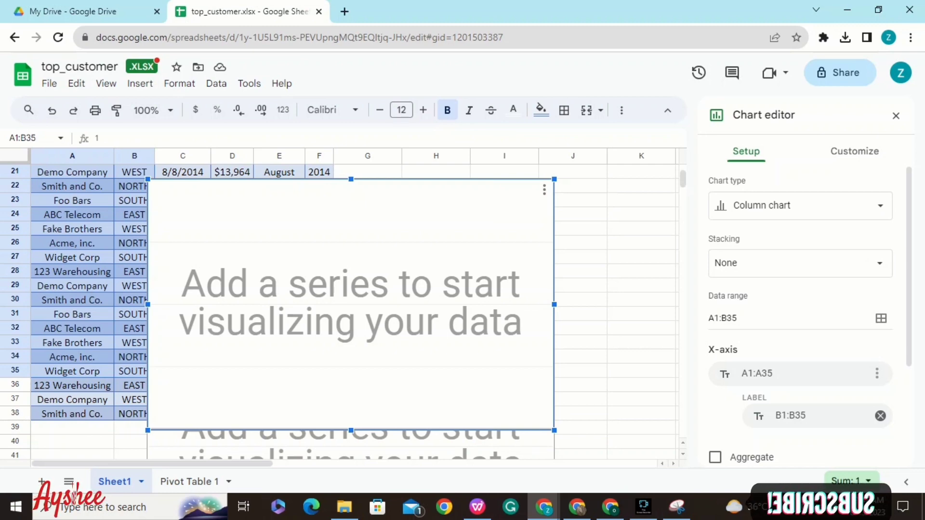
# Delete both empty charts from Sheet1.
pyautogui.press('Delete')
pyautogui.scroll(-2, 351, 366)
pyautogui.click(351, 366)
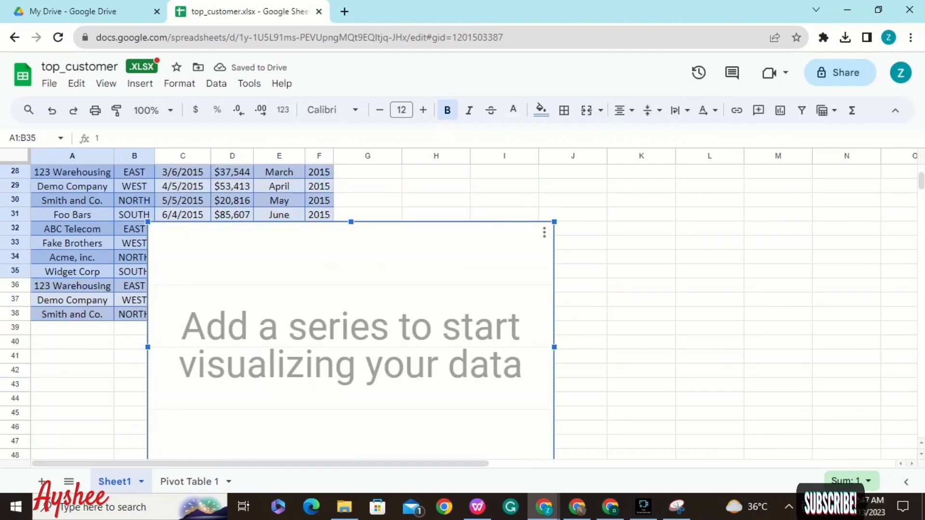
pyautogui.press('Delete')
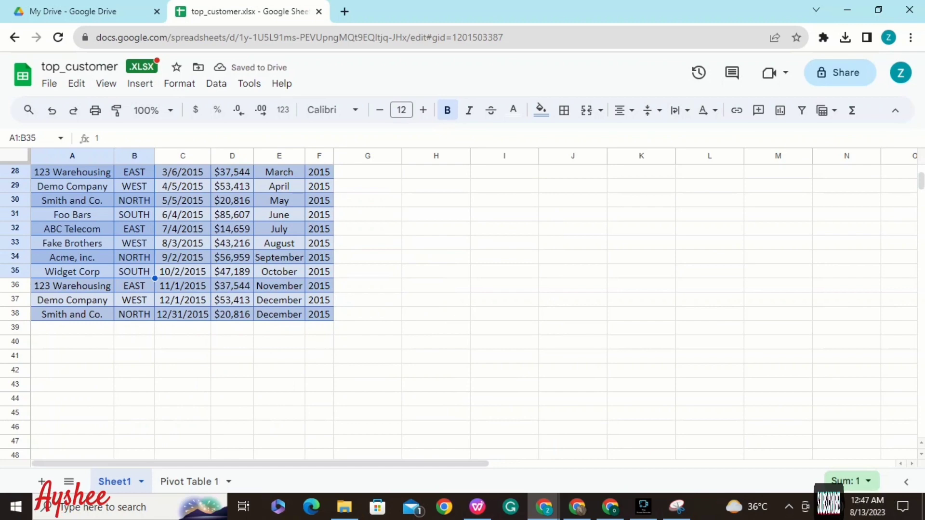
# Insert a chart with the empty cell G5 selected and change its type to Combo chart.
pyautogui.moveTo(232, 371); pyautogui.dragTo(280, 384)
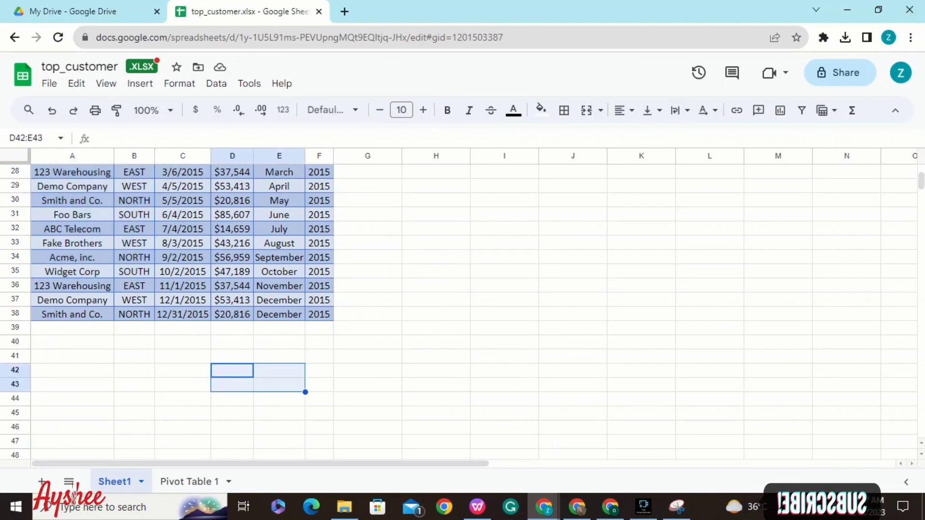
pyautogui.scroll(9, 337, 311)
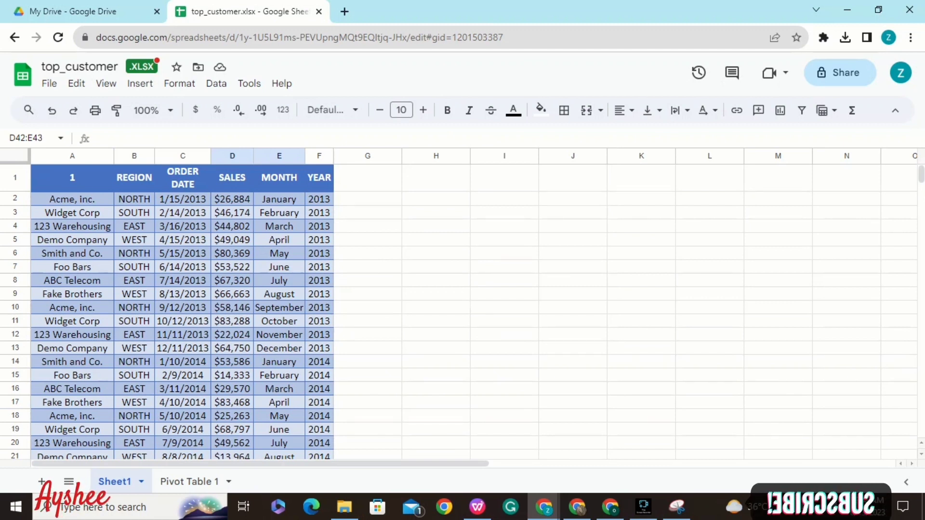
pyautogui.click(436, 240)
pyautogui.click(368, 240)
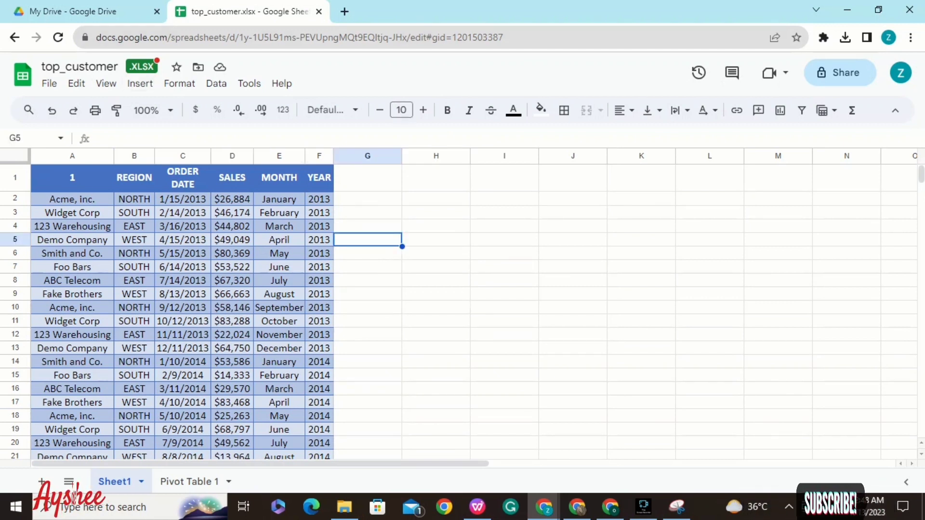
pyautogui.click(140, 84)
pyautogui.moveTo(167, 150)
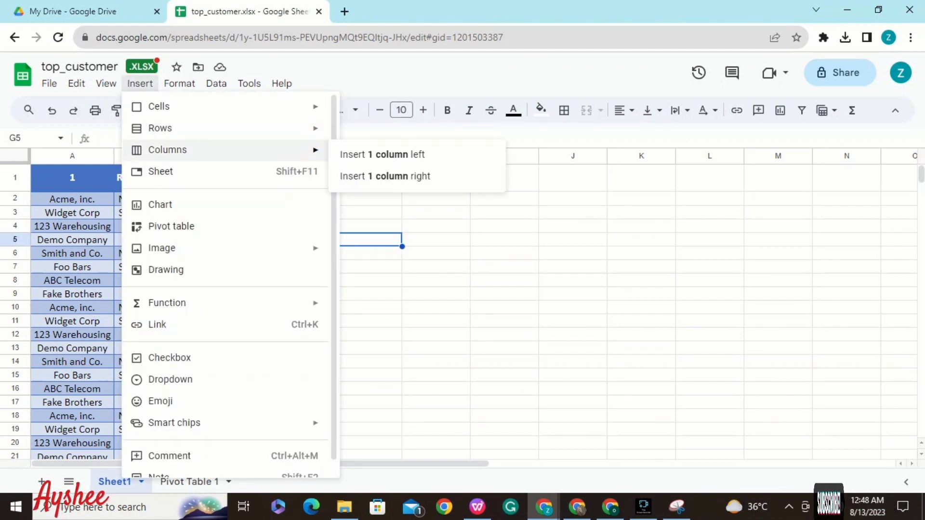
pyautogui.click(160, 205)
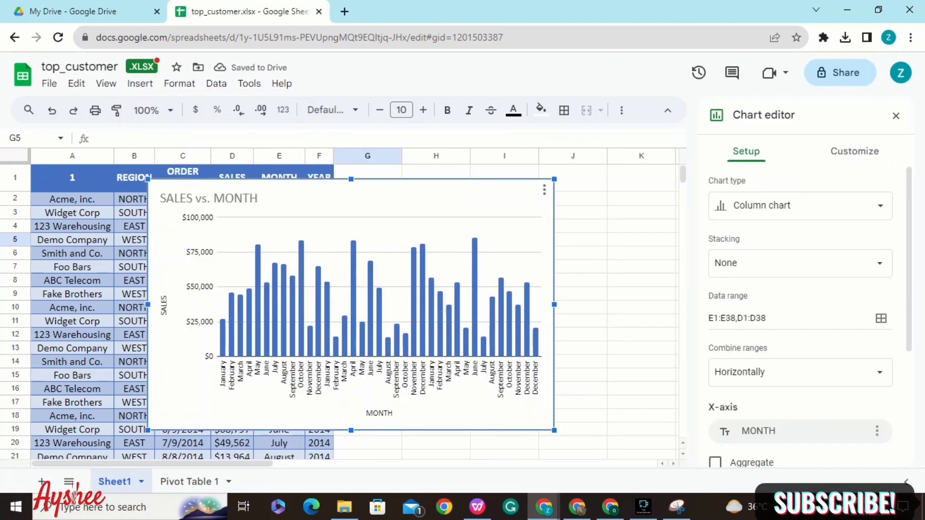
pyautogui.click(800, 206)
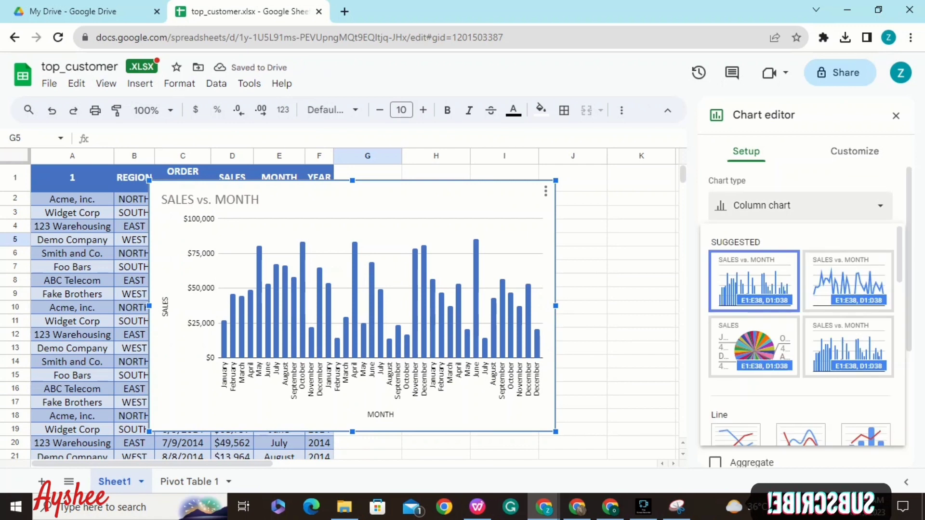
pyautogui.click(865, 435)
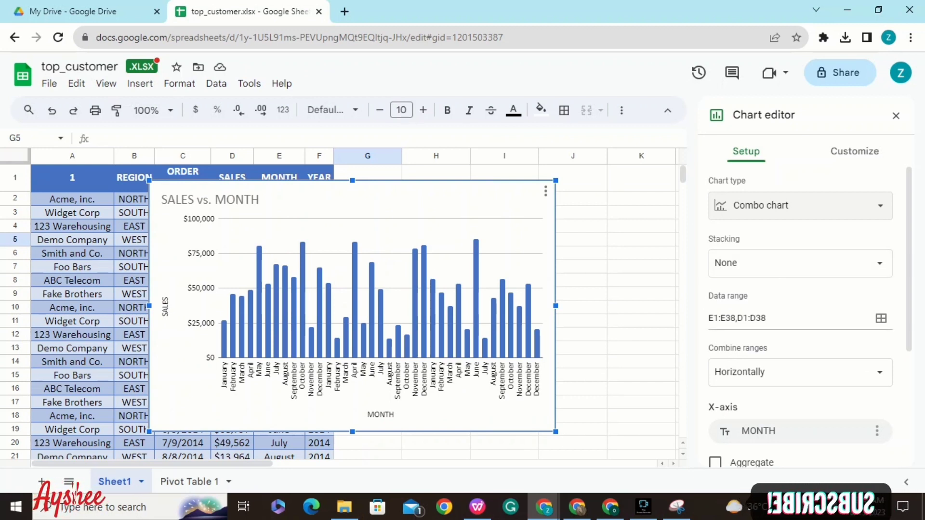
# Change the combo chart's data range to A1:B35 only.
pyautogui.click(771, 318)
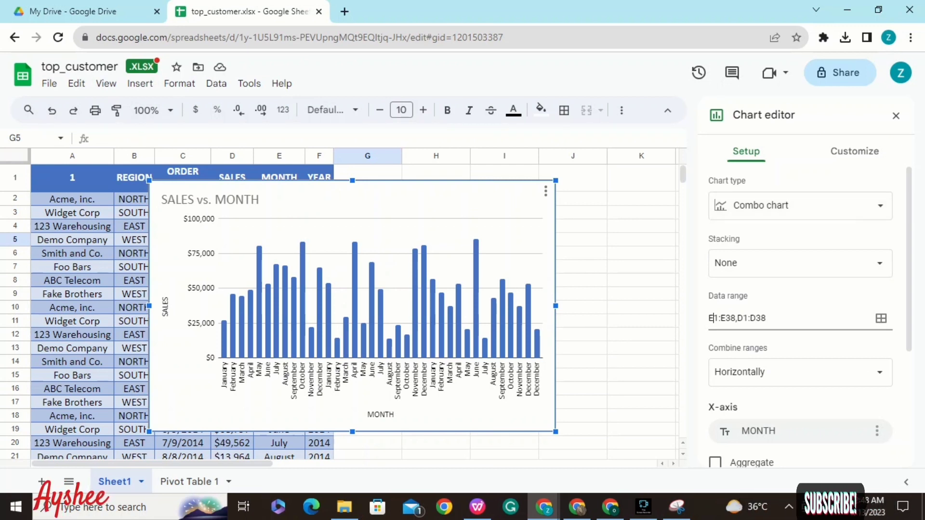
pyautogui.press('BackSpace')
pyautogui.write('A')
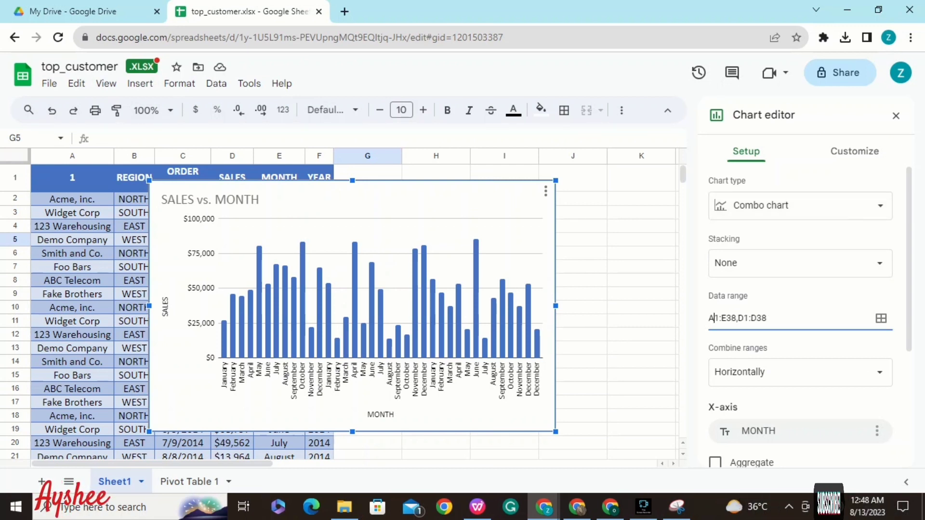
pyautogui.click(735, 318)
pyautogui.press('BackSpace')
pyautogui.press('BackSpace')
pyautogui.press('BackSpace')
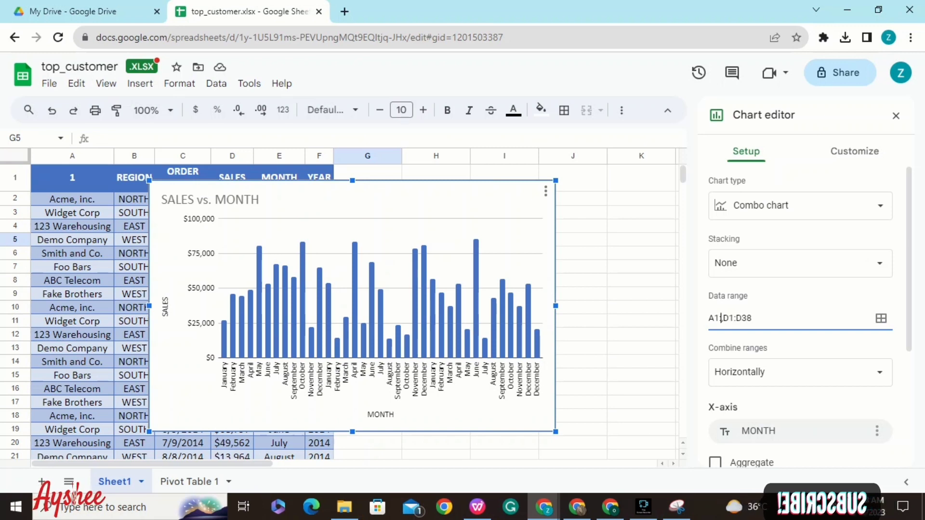
pyautogui.write('B35')
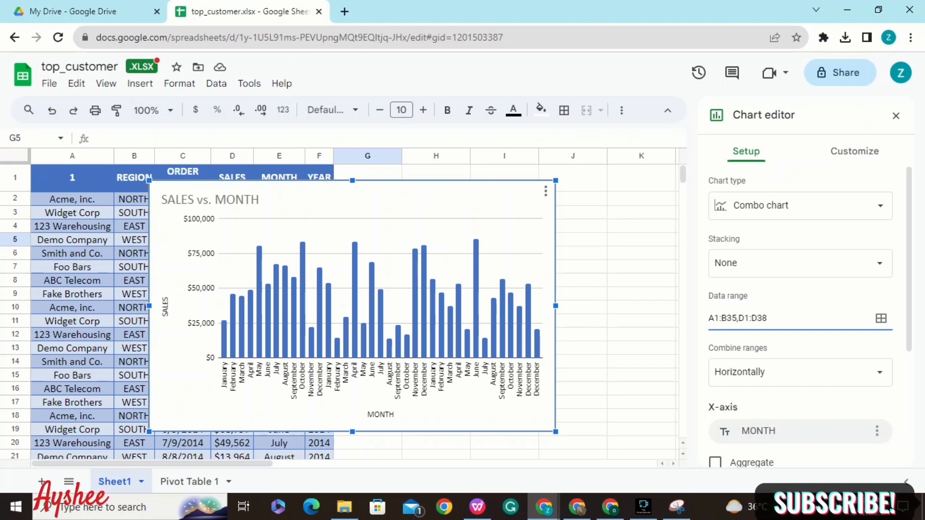
pyautogui.press('Delete')
pyautogui.press('Delete')
pyautogui.press('Delete')
pyautogui.press('Delete')
pyautogui.press('Delete')
pyautogui.press('Delete')
pyautogui.press('Delete')
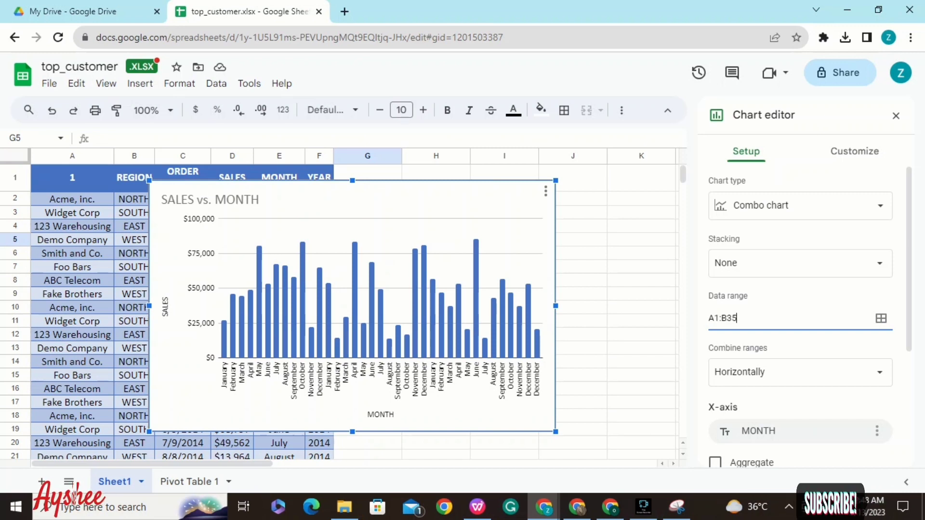
pyautogui.press('Return')
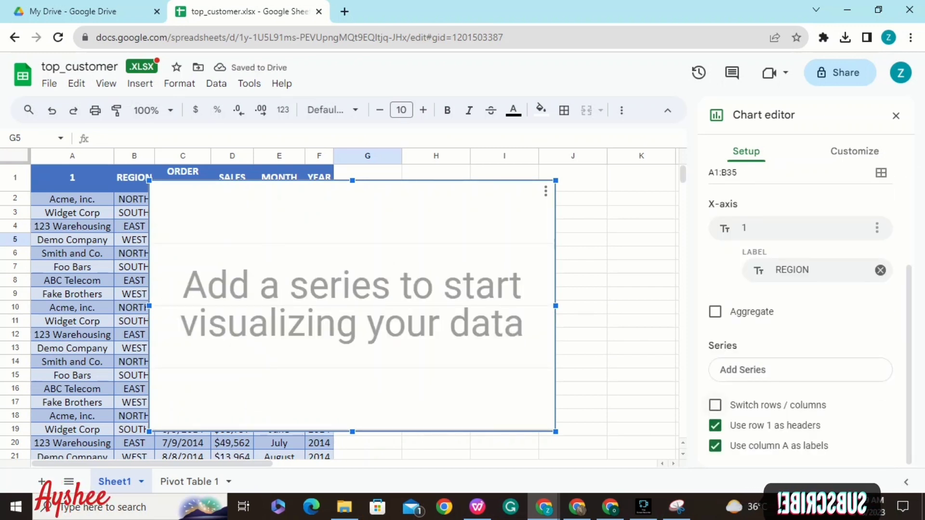
# Switch the chart's rows and columns, remove the Acme, inc. X-axis label, and open the customization options.
pyautogui.click(715, 406)
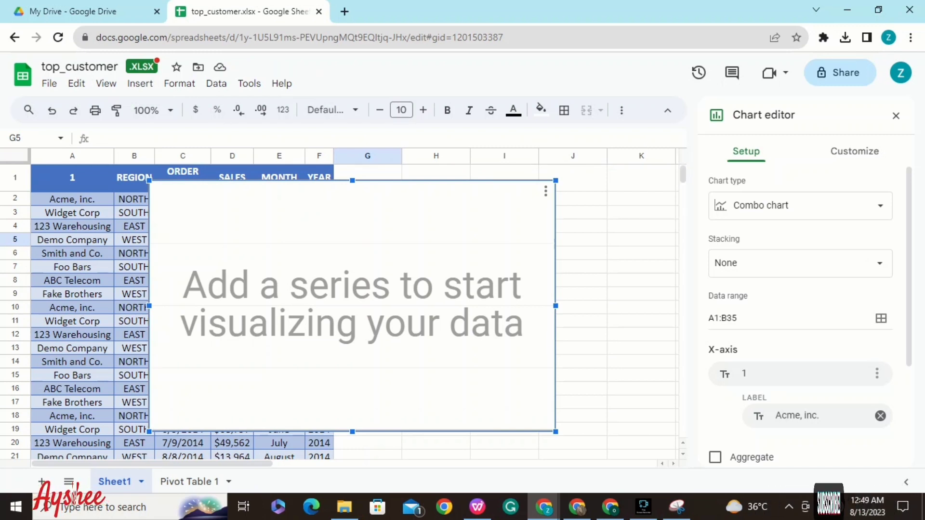
pyautogui.click(880, 415)
pyautogui.click(880, 416)
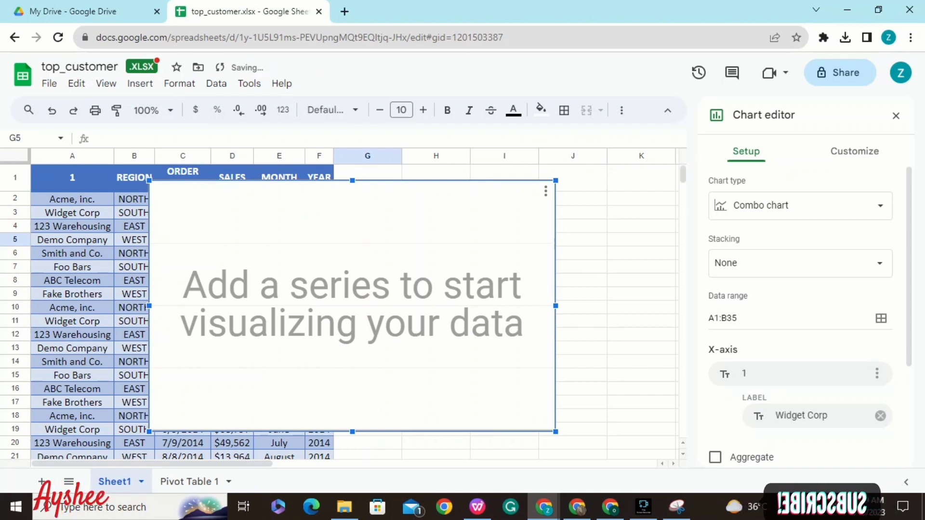
pyautogui.click(854, 151)
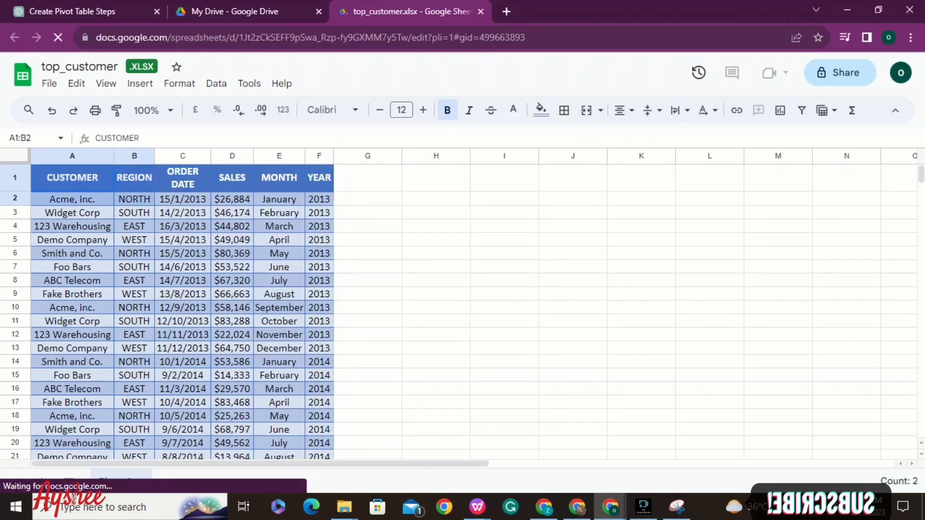
# In the other copy of top_customer, extend the selection to A1:B35 and insert a chart from it.
pyautogui.hotkey('shift', 'Down')
pyautogui.hotkey('shift', 'Down')
pyautogui.hotkey('shift', 'Down')
pyautogui.hotkey('shift', 'Down')
pyautogui.hotkey('shift', 'Down')
pyautogui.hotkey('shift', 'Down')
pyautogui.hotkey('shift', 'Down')
pyautogui.hotkey('shift', 'Down')
pyautogui.hotkey('shift', 'Down')
pyautogui.hotkey('shift', 'Down')
pyautogui.hotkey('shift', 'Down')
pyautogui.hotkey('shift', 'Down')
pyautogui.hotkey('shift', 'Down')
pyautogui.hotkey('shift', 'Down')
pyautogui.hotkey('shift', 'Down')
pyautogui.hotkey('shift', 'Down')
pyautogui.hotkey('shift', 'Down')
pyautogui.hotkey('shift', 'Down')
pyautogui.hotkey('shift', 'Down')
pyautogui.hotkey('shift', 'Down')
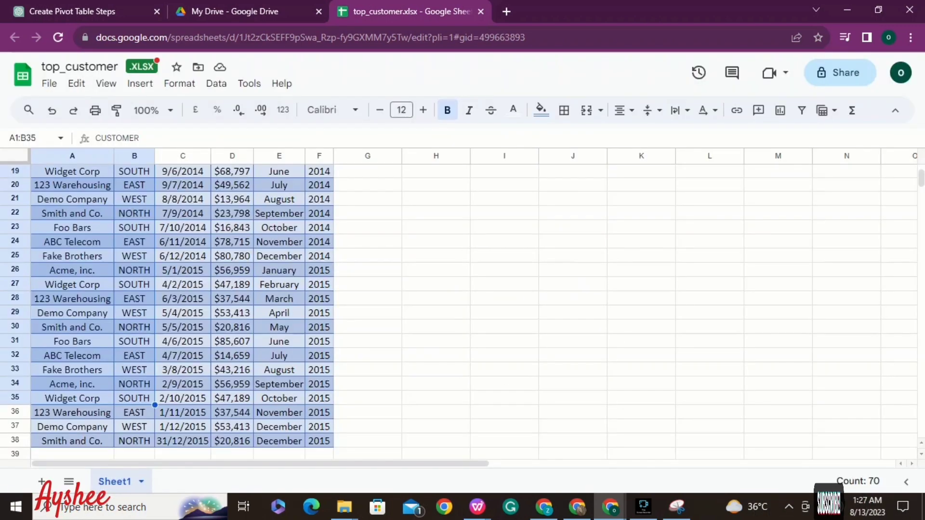
pyautogui.hotkey('alt', 'i')
pyautogui.click(160, 205)
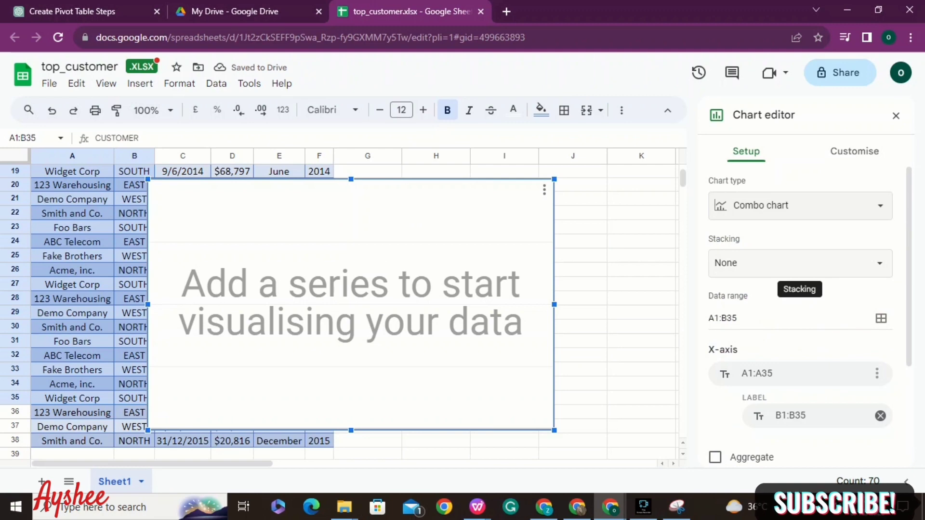
# Try to select cells A1:B35 by entering the range reference, starting from the CUSTOMER header cell.
pyautogui.moveTo(133, 398); pyautogui.dragTo(72, 173)
pyautogui.click(72, 177)
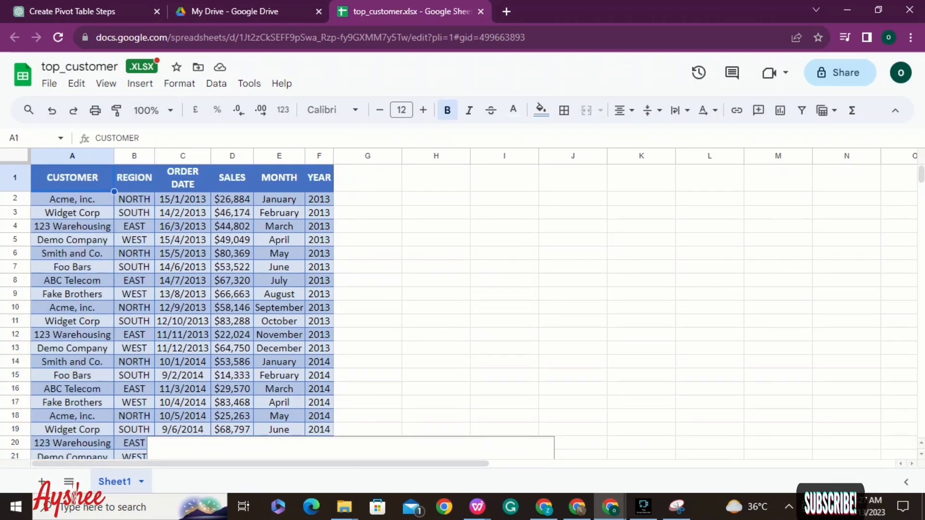
pyautogui.click(61, 138)
pyautogui.click(61, 138)
pyautogui.click(34, 139)
pyautogui.click(34, 139)
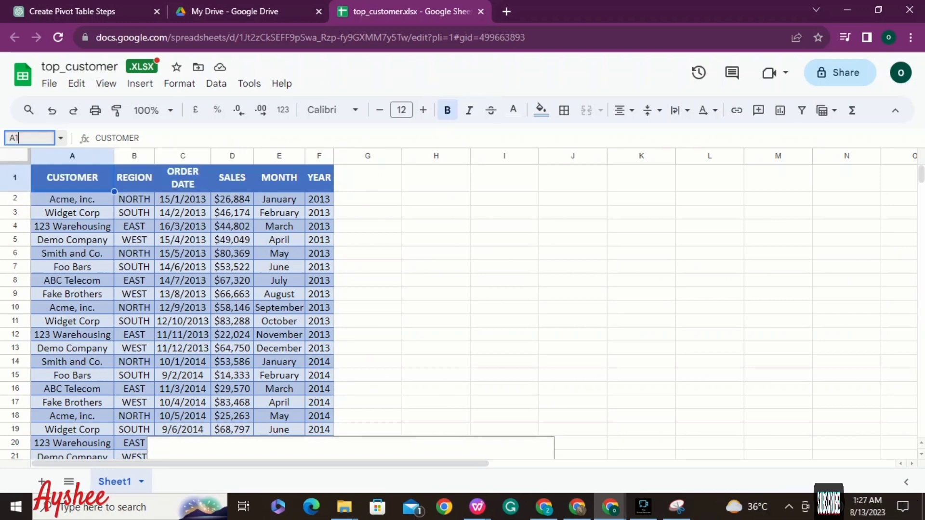
pyautogui.write(':b35')
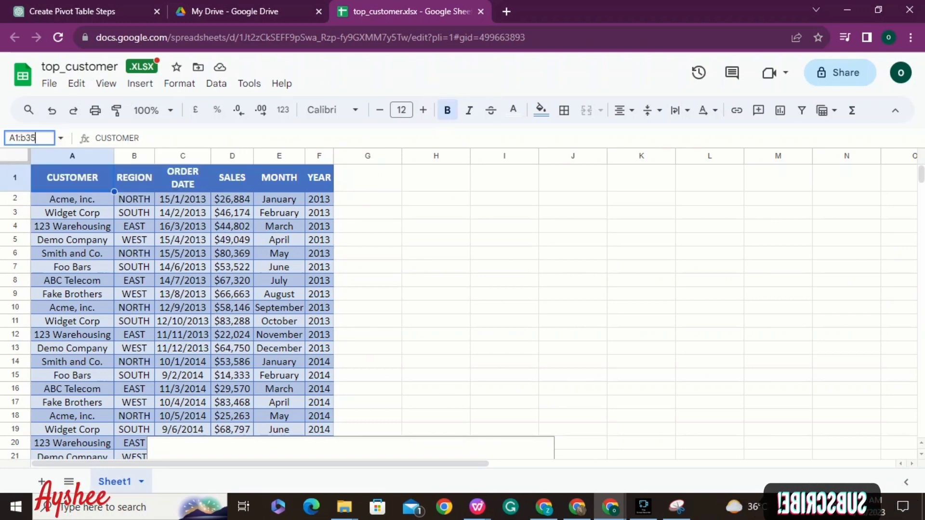
pyautogui.press('Left')
pyautogui.press('Left')
pyautogui.press('BackSpace')
pyautogui.write('B')
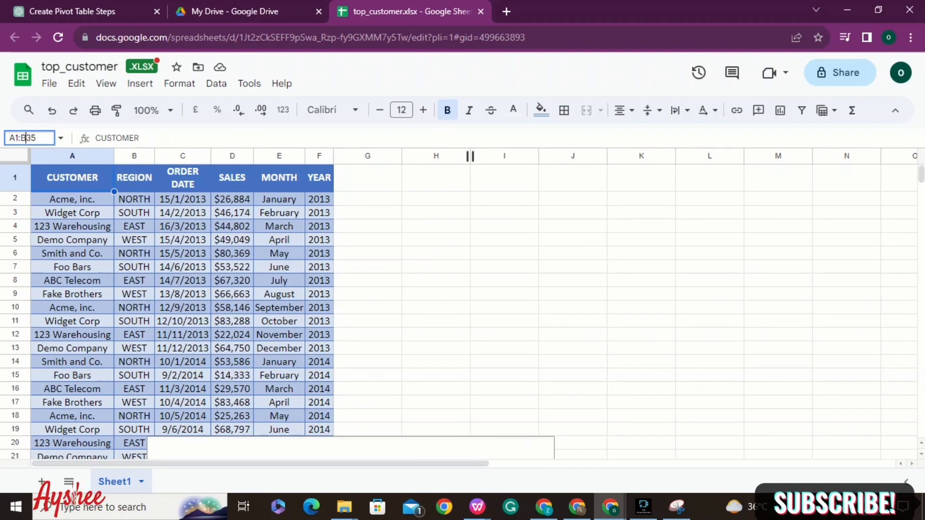
pyautogui.press('Return')
# Delete the empty chart from Sheet1.
pyautogui.click(376, 448)
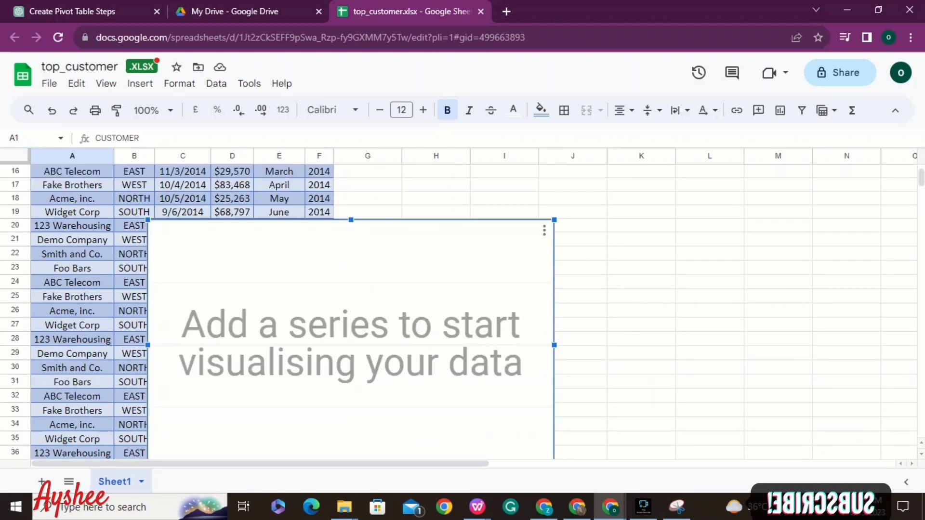
pyautogui.press('Delete')
pyautogui.click(73, 185)
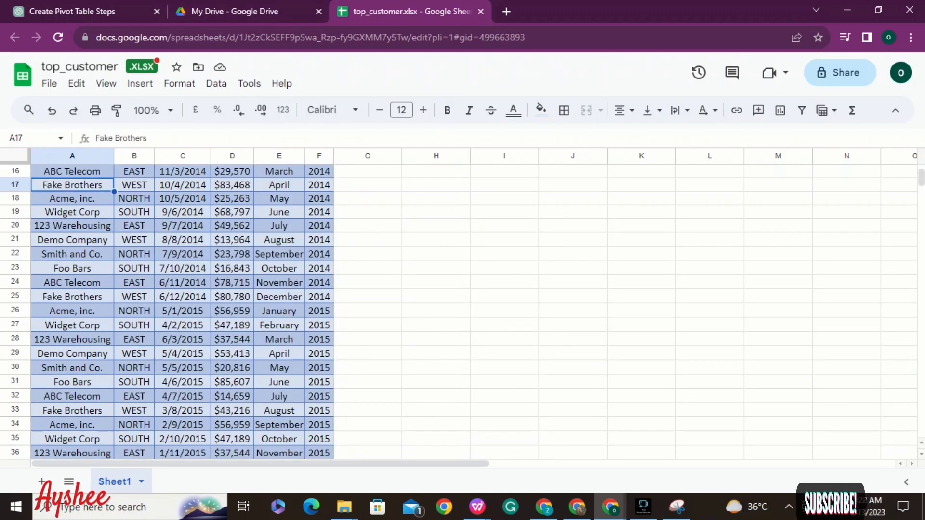
# Insert a chart with only cell A1 selected and change its type to Combo chart.
pyautogui.moveTo(921, 178); pyautogui.dragTo(921, 168)
pyautogui.click(73, 178)
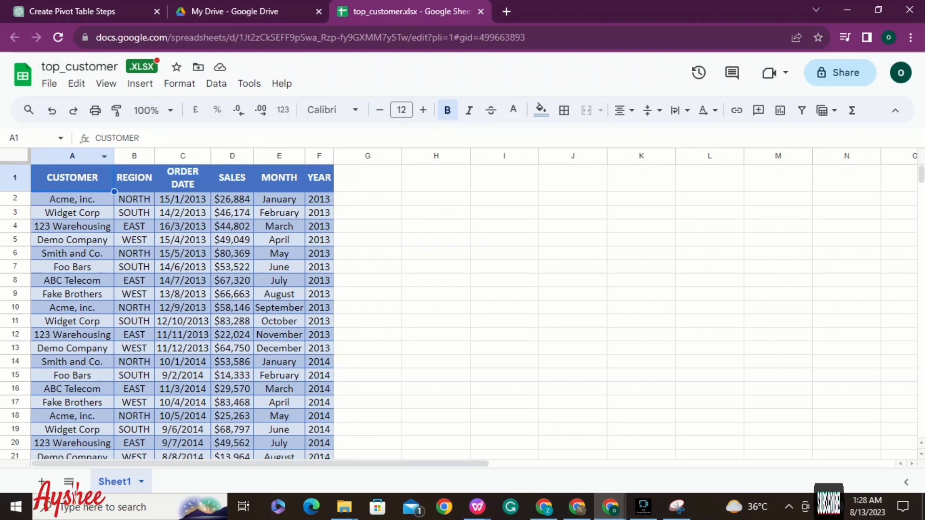
pyautogui.click(139, 83)
pyautogui.click(162, 203)
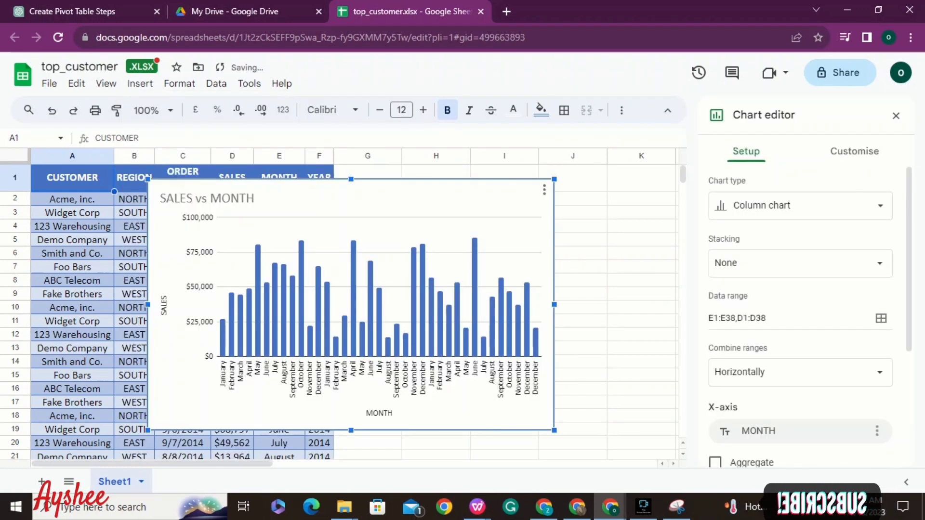
pyautogui.click(800, 206)
pyautogui.click(822, 428)
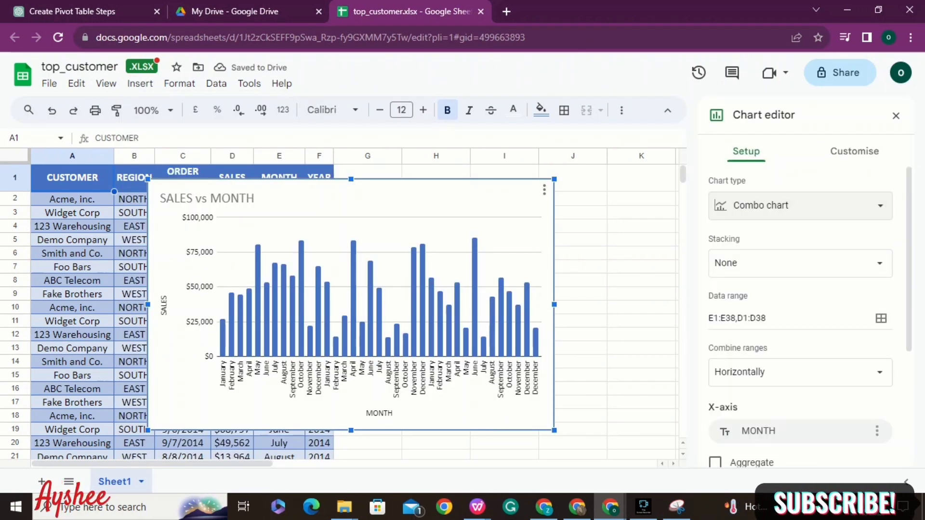
# Add A1:B35 to the chart's data ranges and remove the ranges E1:E38 and D1:D38.
pyautogui.click(880, 318)
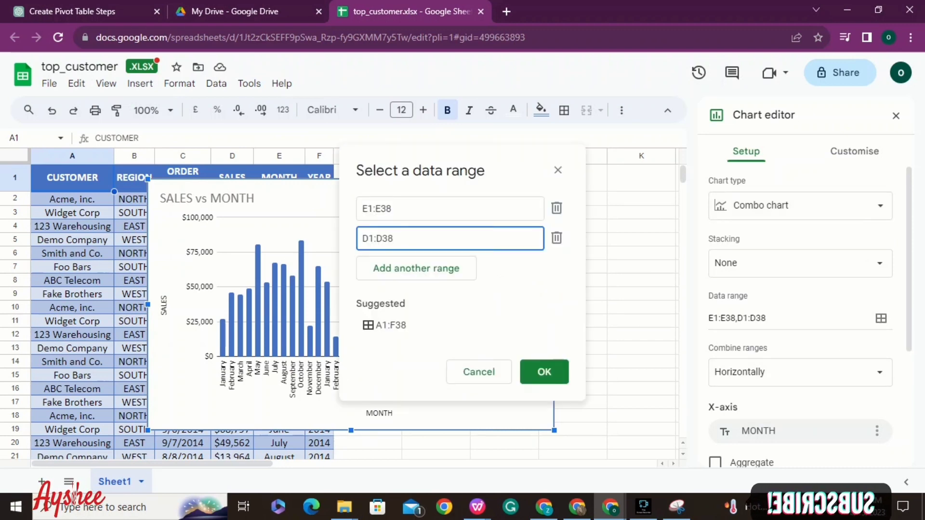
pyautogui.click(416, 268)
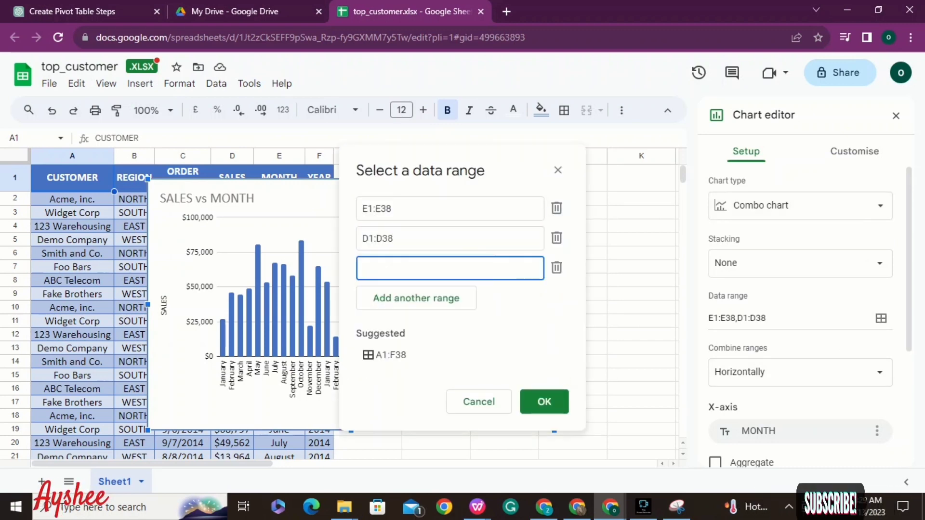
pyautogui.moveTo(72, 178); pyautogui.dragTo(131, 455)
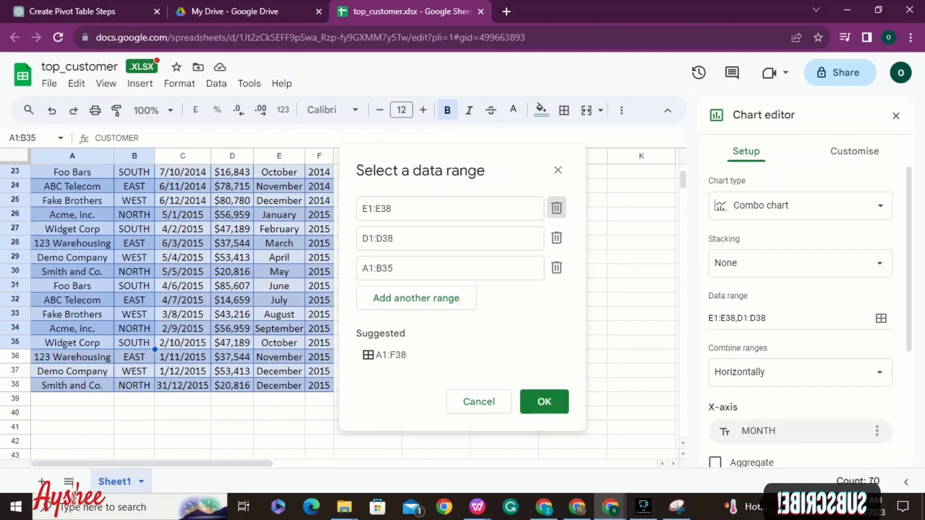
pyautogui.click(556, 209)
pyautogui.click(556, 209)
pyautogui.click(541, 340)
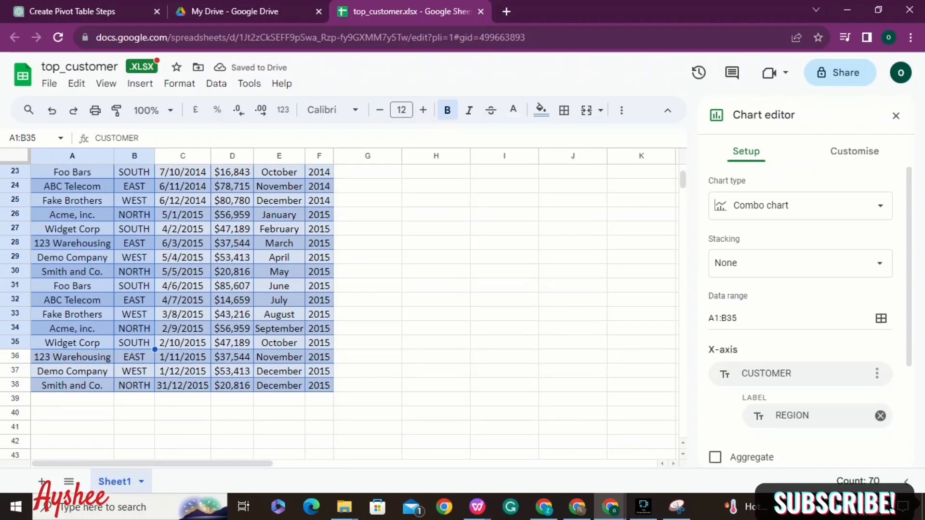
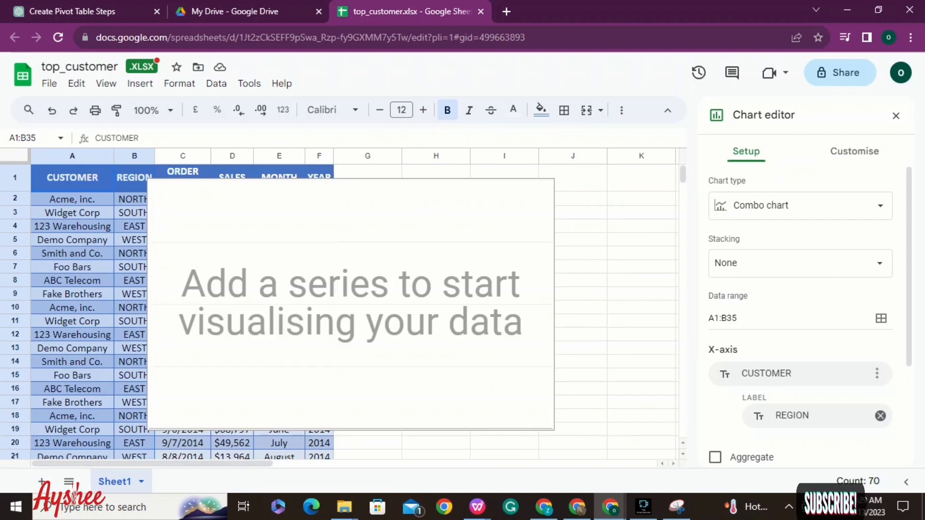
# Set the combo chart's stacking to 100%.
pyautogui.click(876, 373)
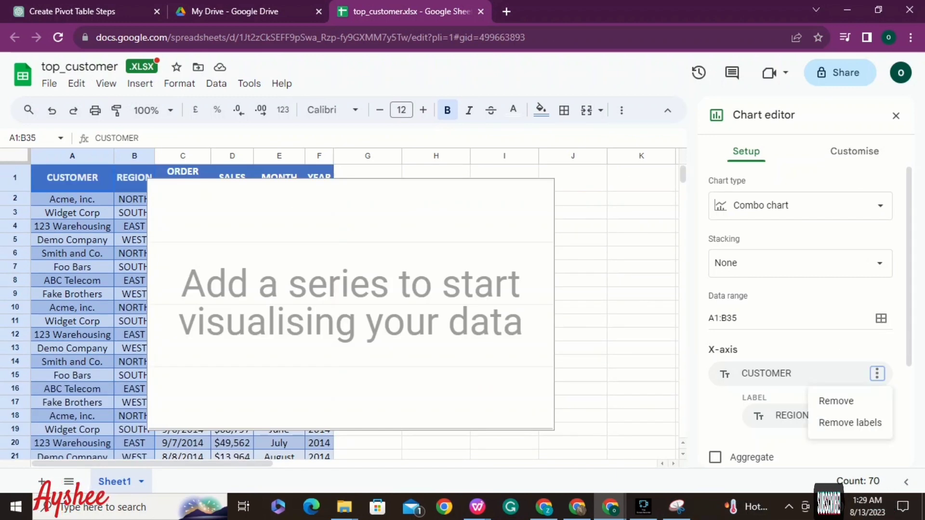
pyautogui.click(799, 263)
pyautogui.click(723, 302)
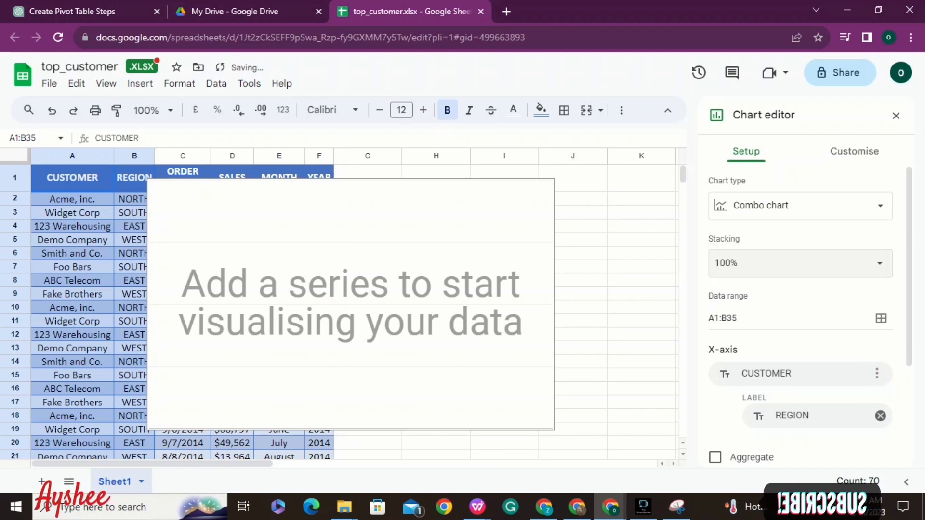
# Try the Smooth line chart type and return the chart to Combo chart.
pyautogui.click(800, 205)
pyautogui.click(800, 436)
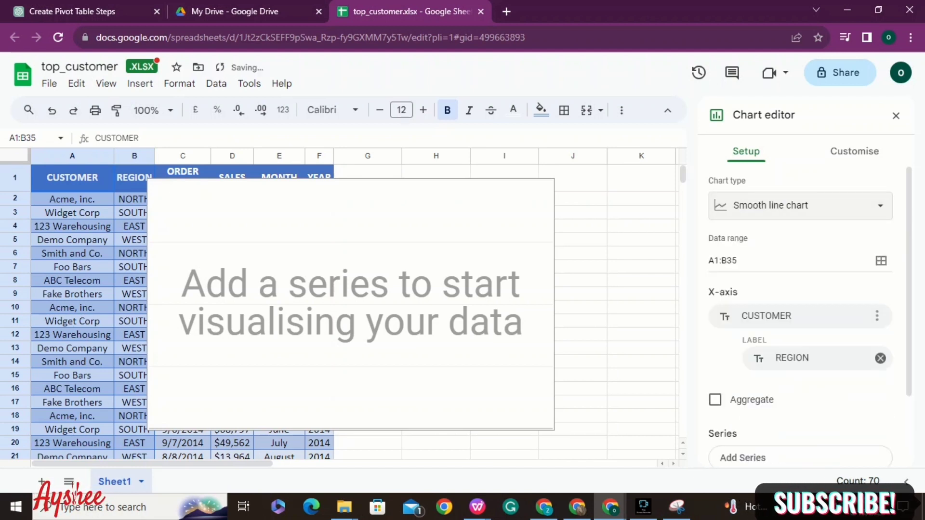
pyautogui.click(800, 206)
pyautogui.click(844, 436)
# Turn switching of rows and columns on and off again, and toggle using column A as labels.
pyautogui.scroll(-3, 799, 337)
pyautogui.click(715, 405)
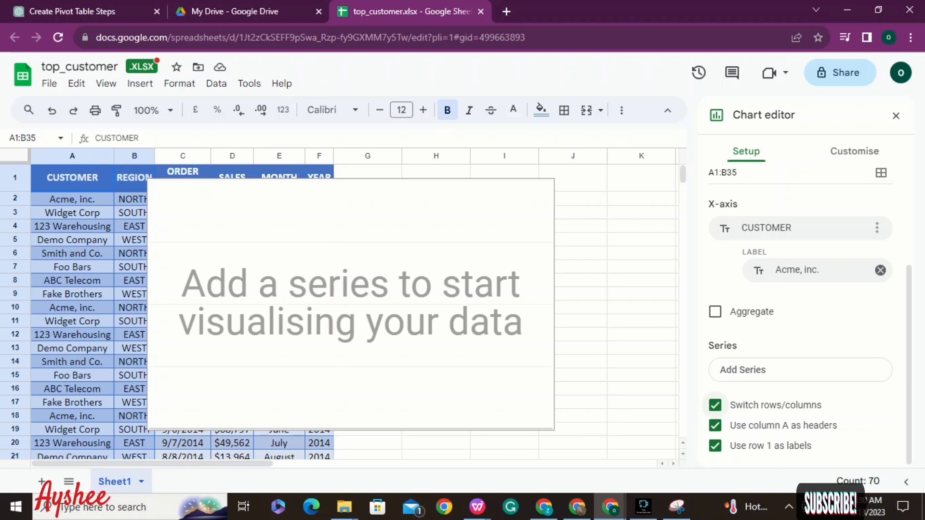
pyautogui.click(715, 405)
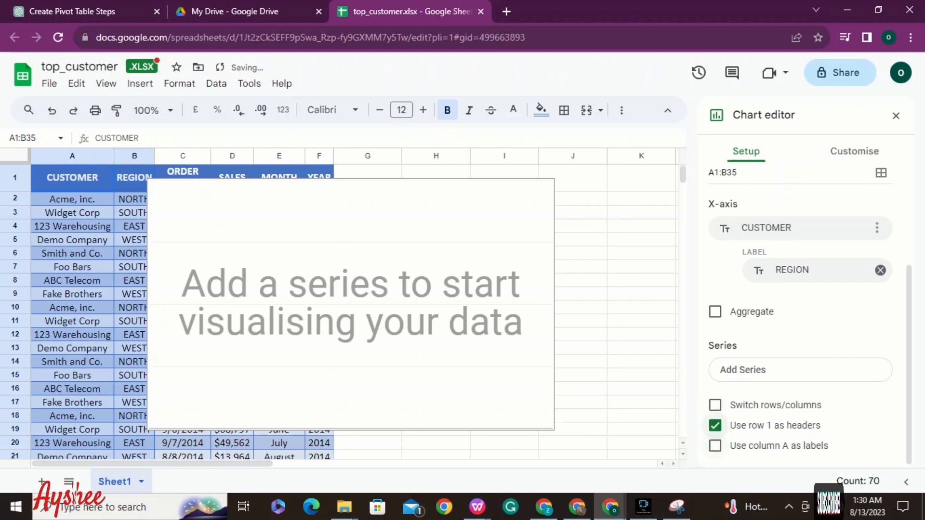
pyautogui.click(715, 446)
pyautogui.scroll(3, 800, 313)
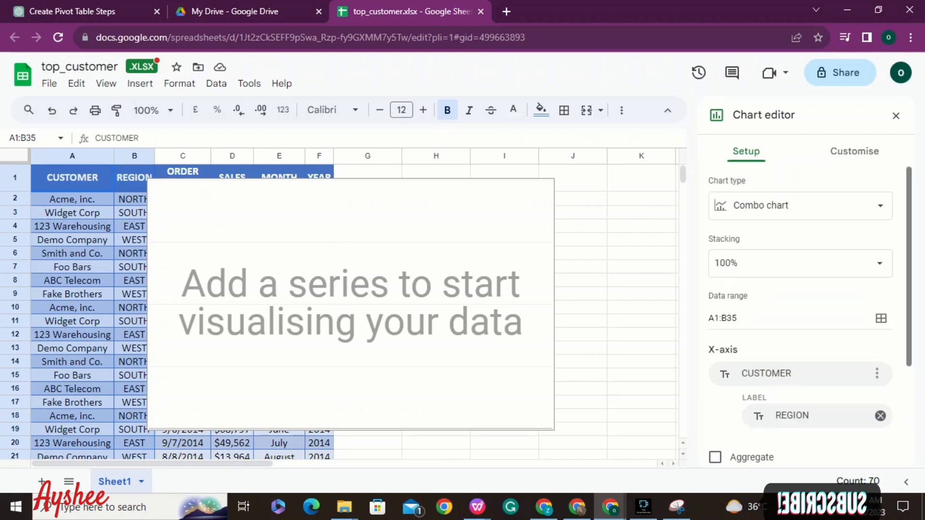
# Set the combo chart's stacking back to None.
pyautogui.click(799, 263)
pyautogui.click(737, 215)
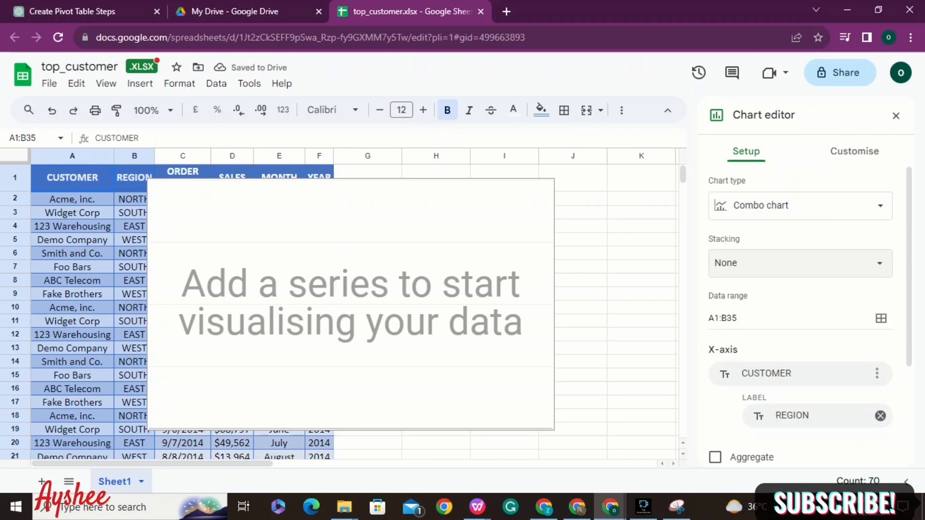
pyautogui.click(877, 374)
pyautogui.click(876, 373)
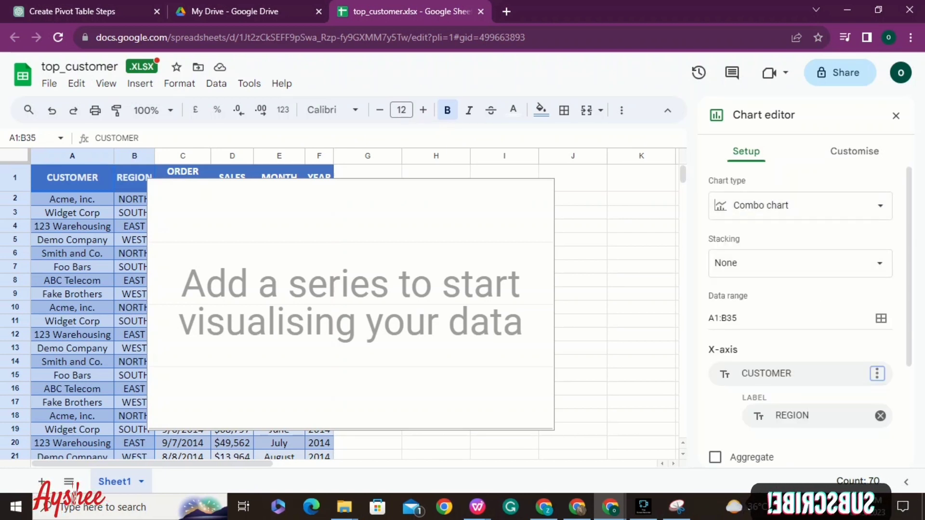
# Set the X-axis label to CUSTOMER and add CUSTOMER as an aggregated series of the combo chart.
pyautogui.click(790, 373)
pyautogui.click(881, 352)
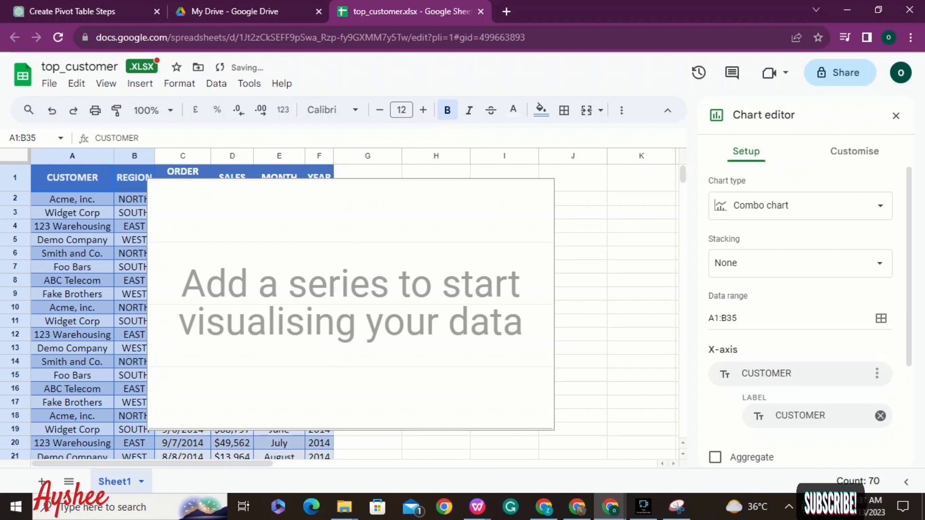
pyautogui.scroll(-3, 881, 350)
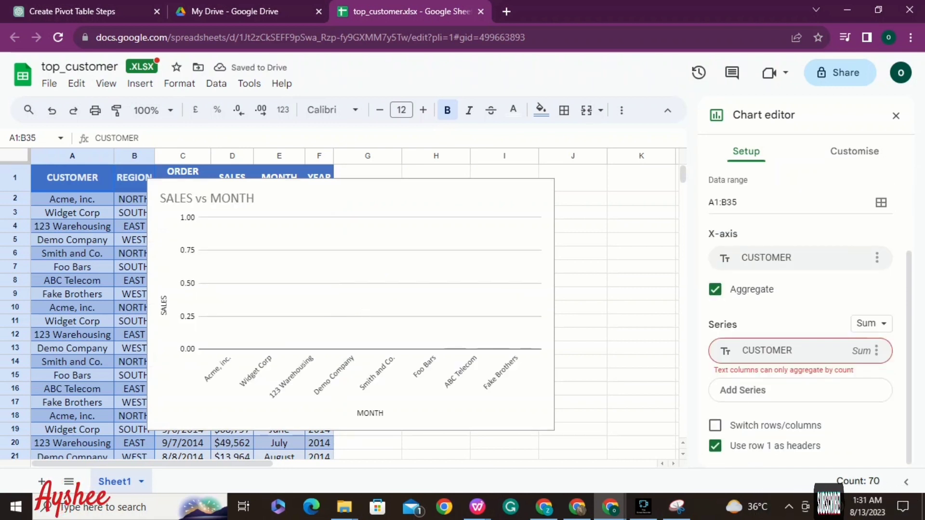
# Try Average as the aggregation of the combo chart's CUSTOMER series.
pyautogui.click(876, 351)
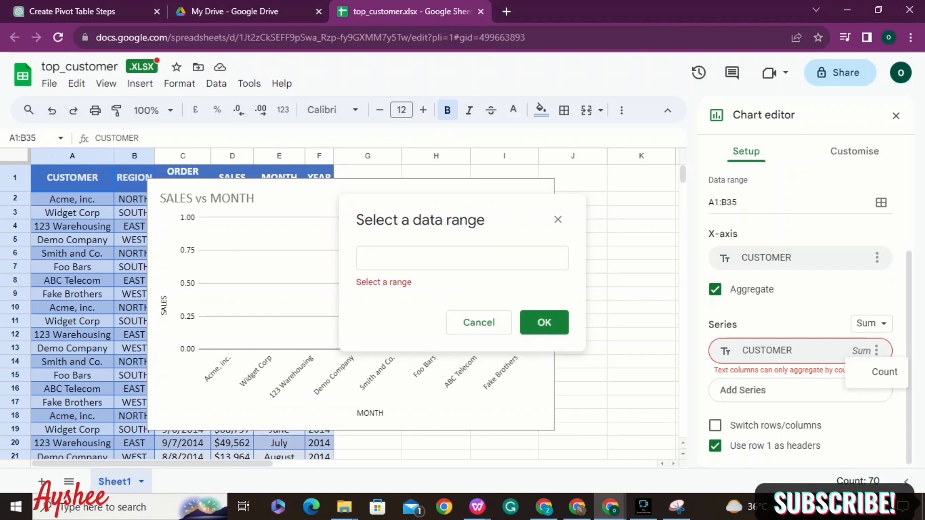
pyautogui.click(871, 324)
pyautogui.click(894, 218)
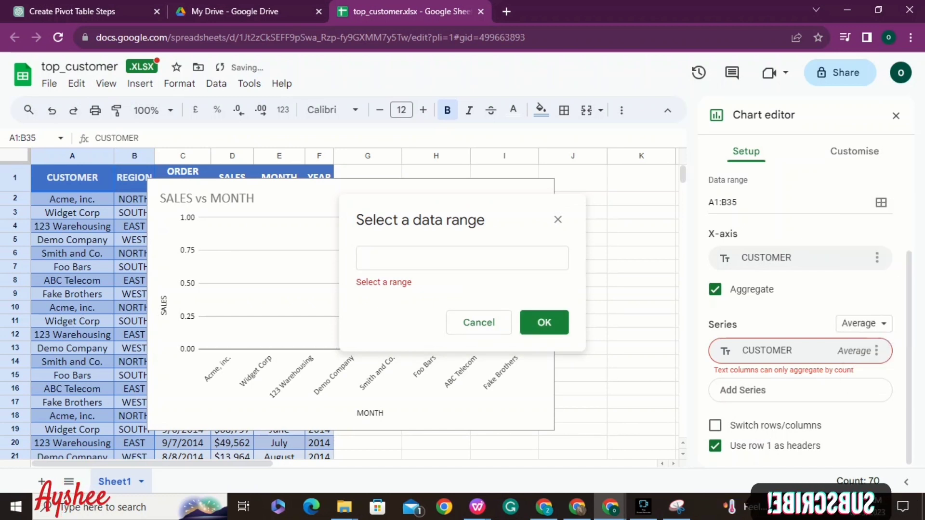
pyautogui.click(544, 322)
pyautogui.scroll(3, 865, 338)
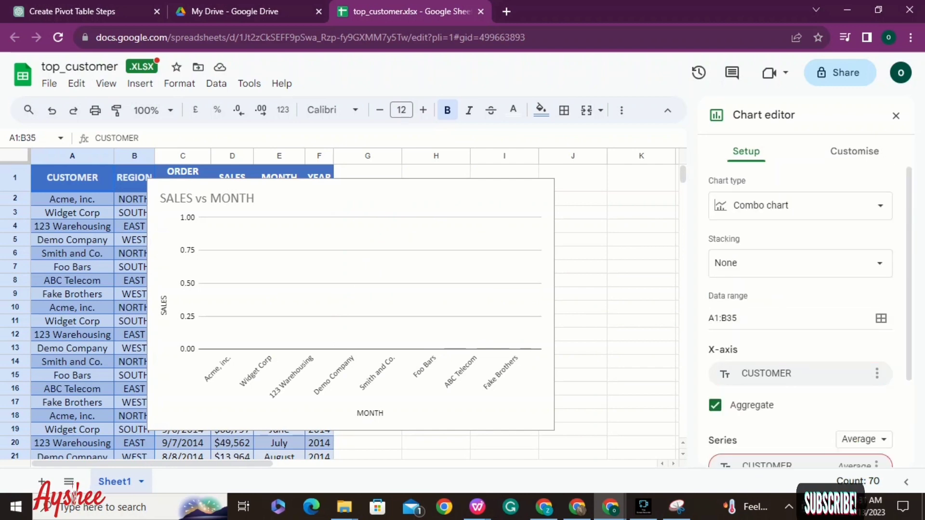
# Change the CUSTOMER series' aggregation to Count and remove that series from the combo chart.
pyautogui.click(865, 437)
pyautogui.click(879, 441)
pyautogui.scroll(-3, 872, 424)
pyautogui.click(877, 351)
pyautogui.click(838, 376)
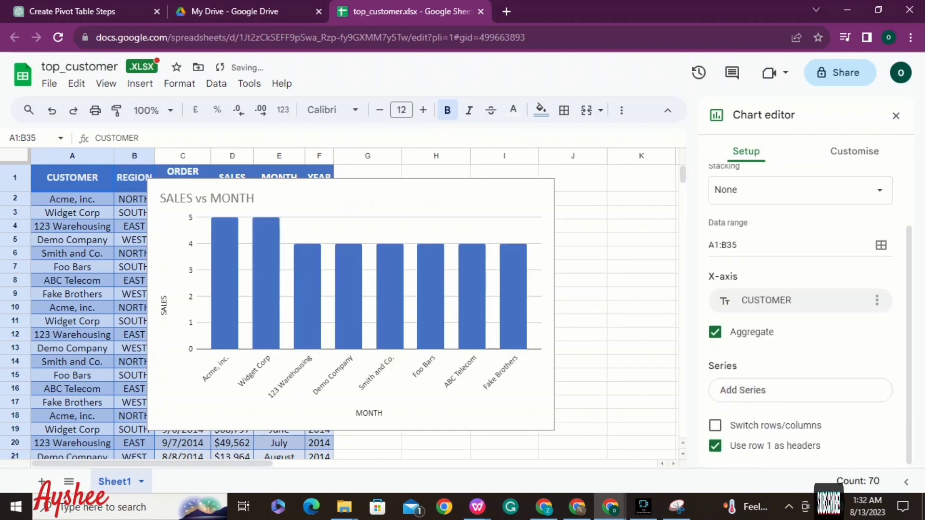
# Try to add the range Sheet1!A1:B35 as a series of the combo chart.
pyautogui.click(800, 390)
pyautogui.click(478, 322)
pyautogui.click(800, 390)
pyautogui.moveTo(72, 178); pyautogui.dragTo(134, 453)
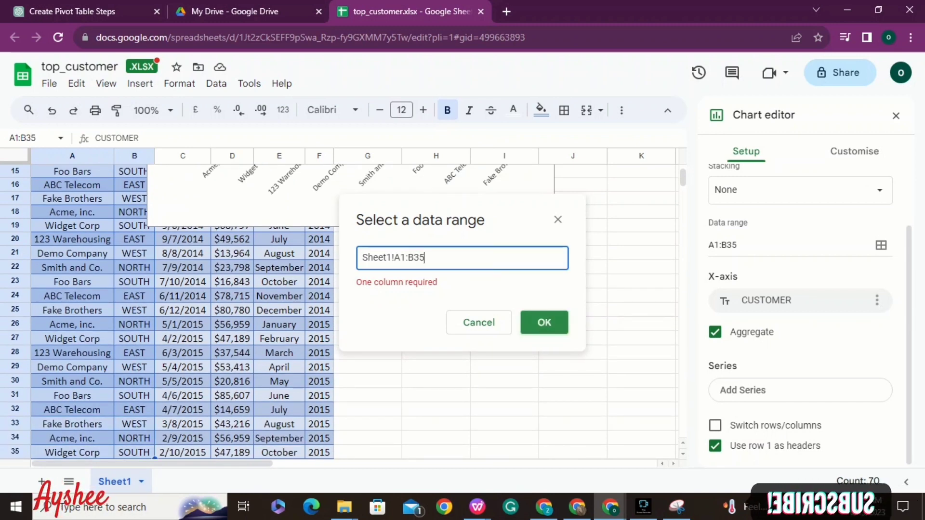
pyautogui.click(544, 323)
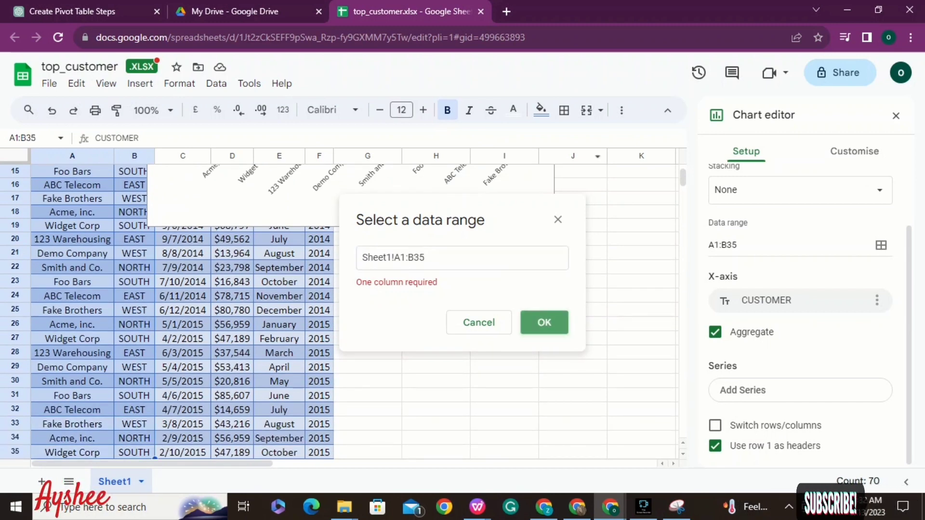
pyautogui.click(479, 322)
pyautogui.moveTo(909, 337); pyautogui.dragTo(909, 279)
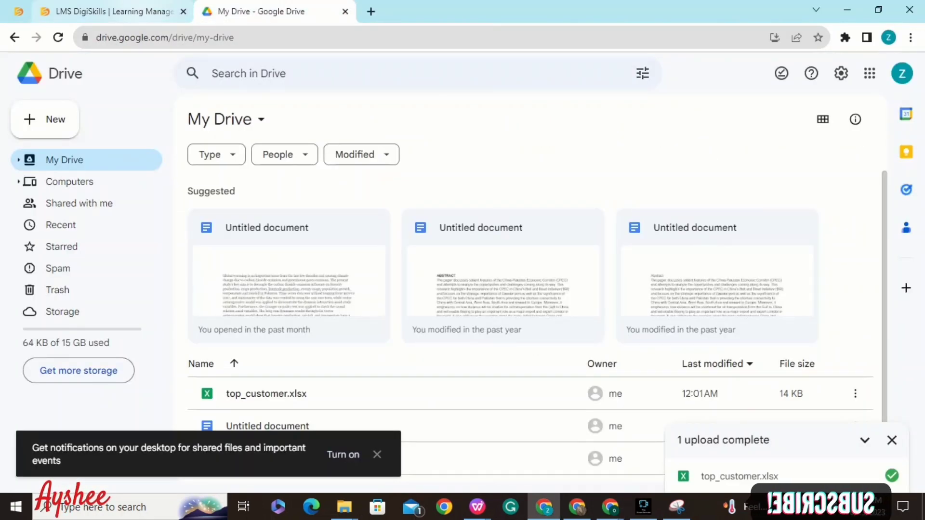
# Switch to the DigiSkills assignment list, close top_customer.xlsx in WPS Office and bring up the document Data ANALYTICS2.docx.
pyautogui.click(114, 12)
pyautogui.moveTo(610, 507)
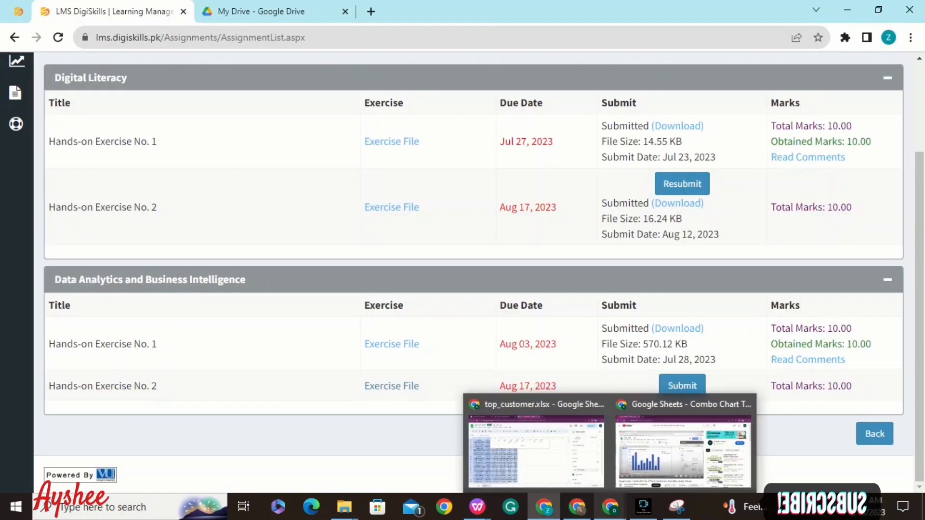
pyautogui.moveTo(476, 507)
pyautogui.click(541, 404)
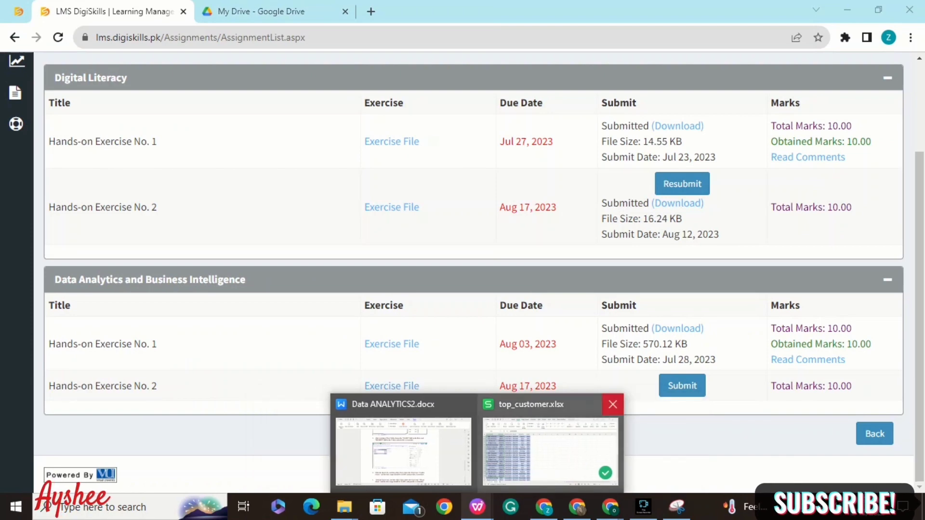
pyautogui.click(611, 404)
pyautogui.click(502, 266)
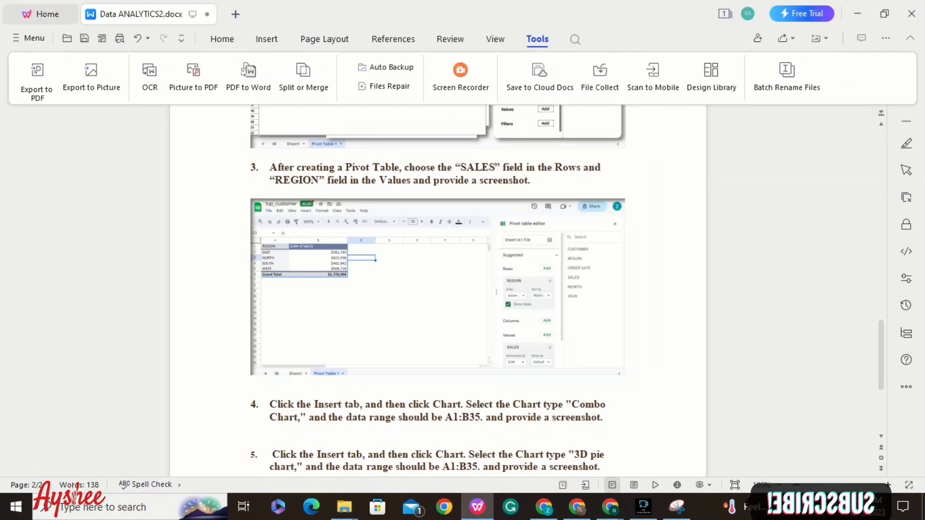
# Move the pivot table screenshot under task 3 slightly lower and place the cursor below task 5.
pyautogui.moveTo(437, 298); pyautogui.dragTo(438, 320)
pyautogui.moveTo(881, 335); pyautogui.dragTo(881, 373)
pyautogui.click(273, 283)
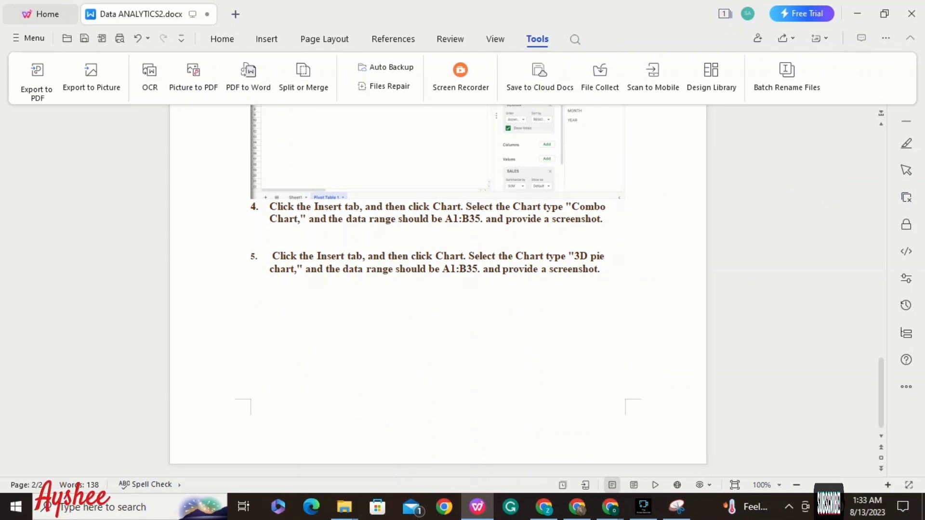
# Switch back to the top_customer sheet in Google Sheets and delete the combo chart.
pyautogui.click(536, 445)
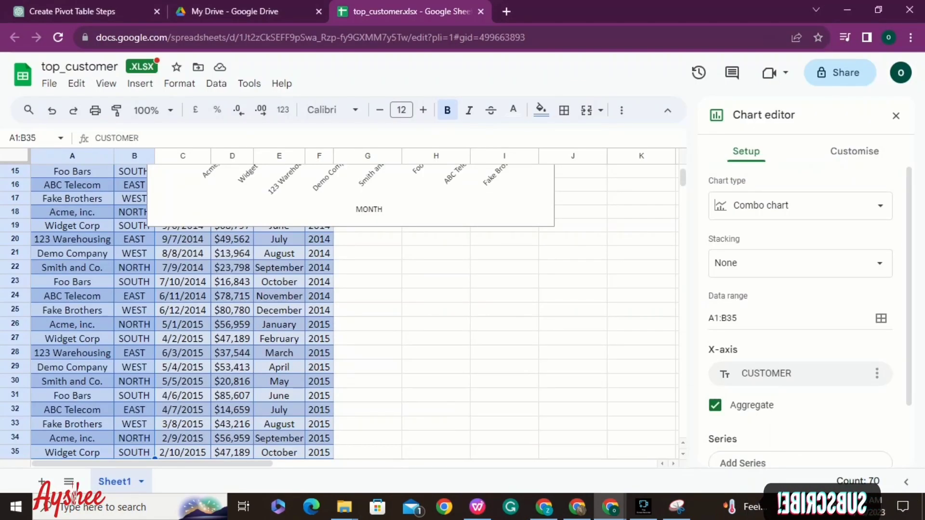
pyautogui.click(356, 204)
pyautogui.press('Delete')
# Insert a 3D pie chart of A1:B35 and remove its B1:B35 value.
pyautogui.click(139, 83)
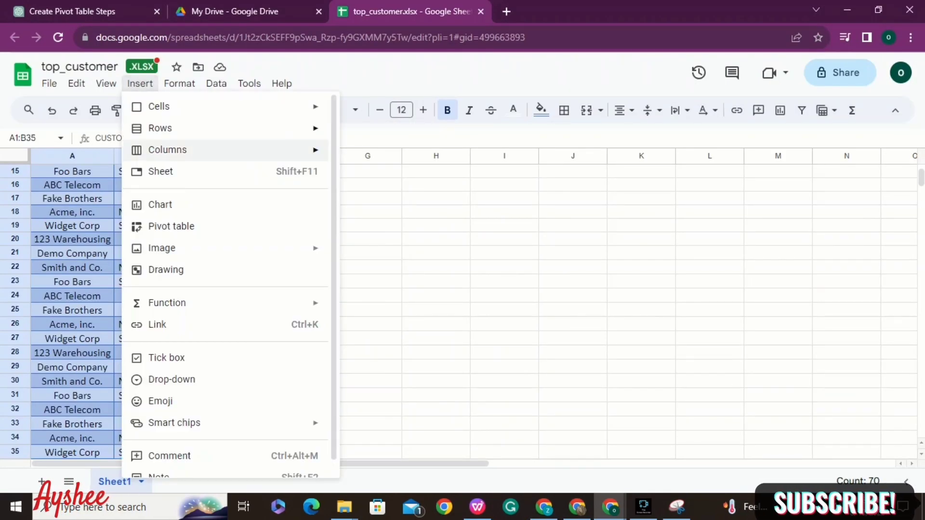
pyautogui.click(157, 202)
pyautogui.click(800, 205)
pyautogui.moveTo(909, 270); pyautogui.dragTo(899, 319)
pyautogui.click(800, 205)
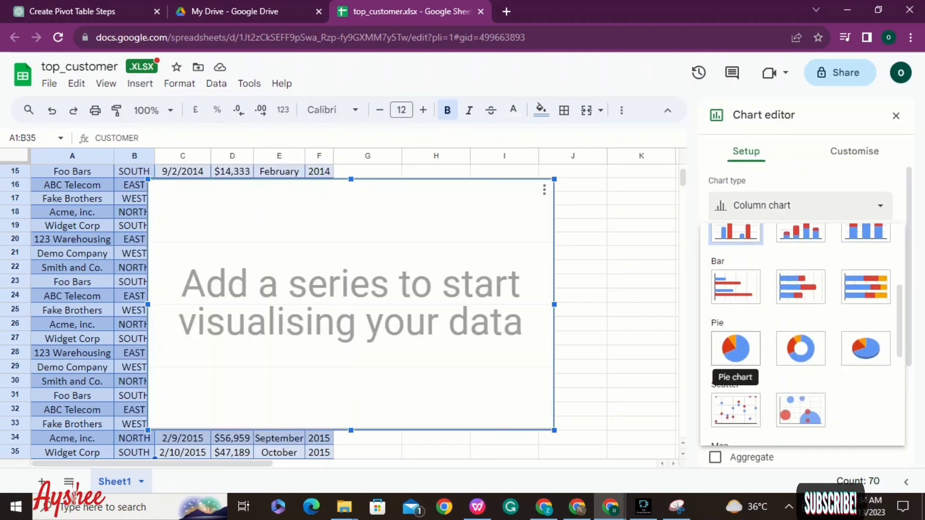
pyautogui.click(866, 348)
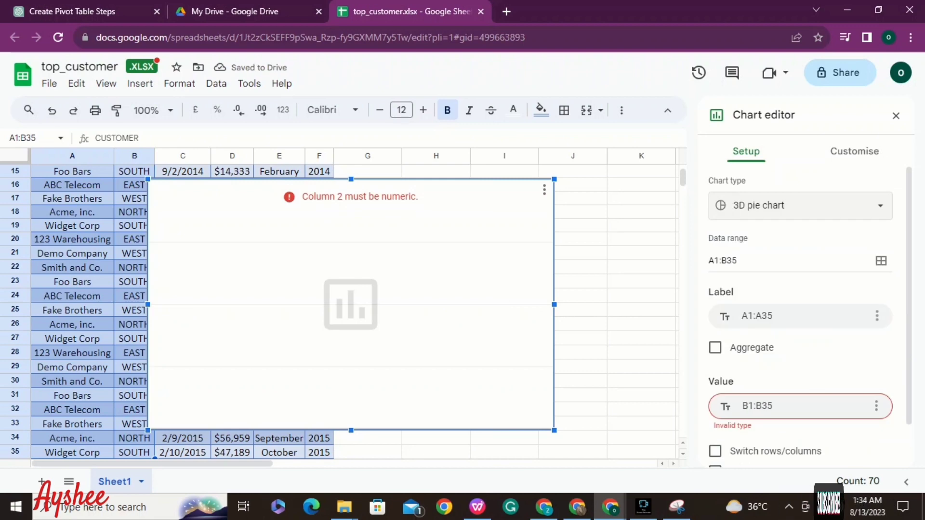
pyautogui.click(876, 406)
pyautogui.click(863, 434)
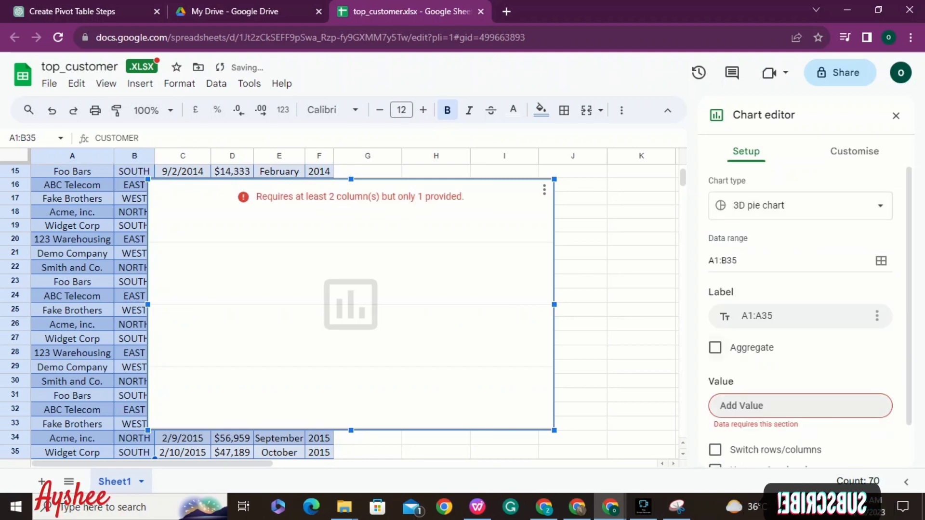
# Reselect A1:B35, insert a second 3D pie chart from it and remove that chart's B1:B35 value.
pyautogui.moveTo(134, 453); pyautogui.dragTo(72, 174)
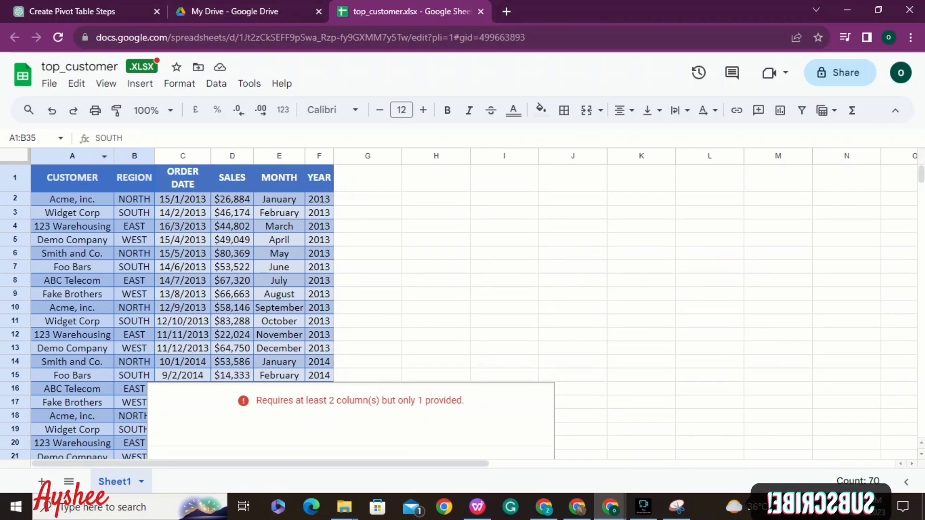
pyautogui.click(140, 83)
pyautogui.click(159, 202)
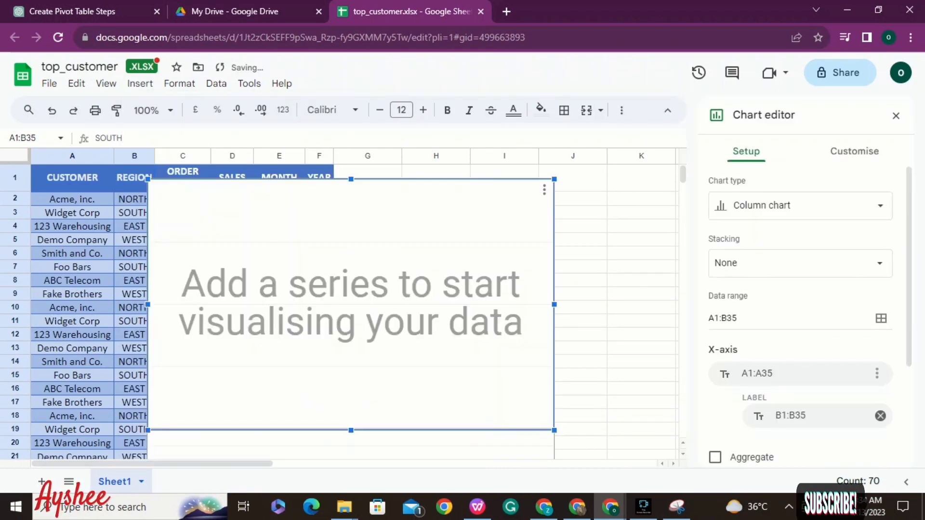
pyautogui.click(800, 208)
pyautogui.scroll(-4, 863, 327)
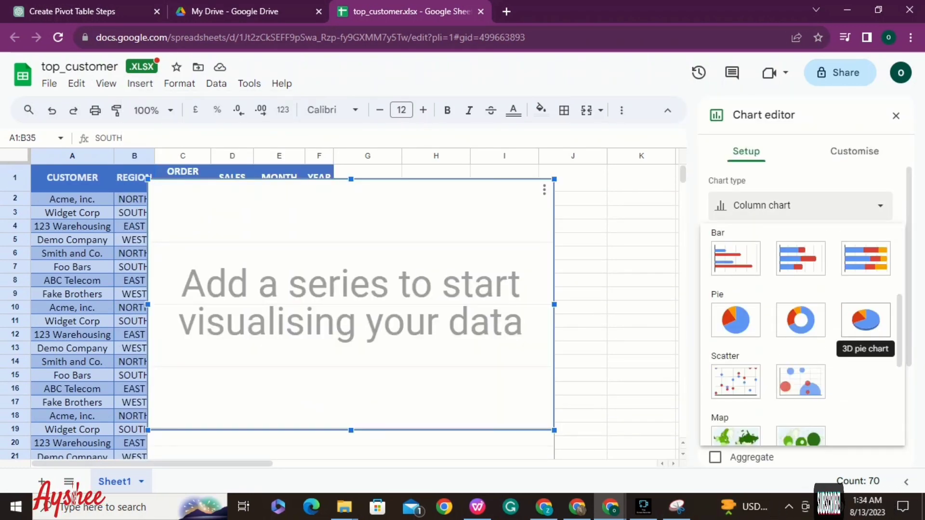
pyautogui.click(862, 320)
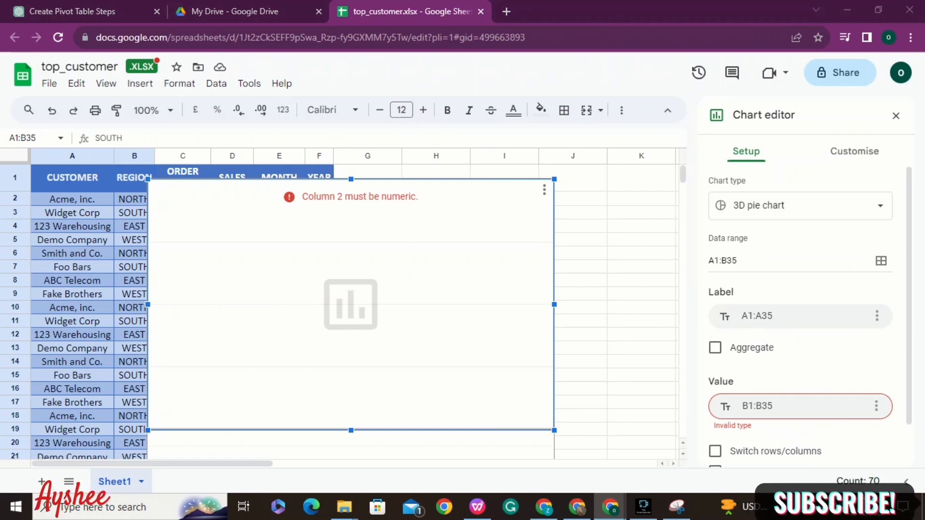
pyautogui.click(877, 406)
pyautogui.click(861, 434)
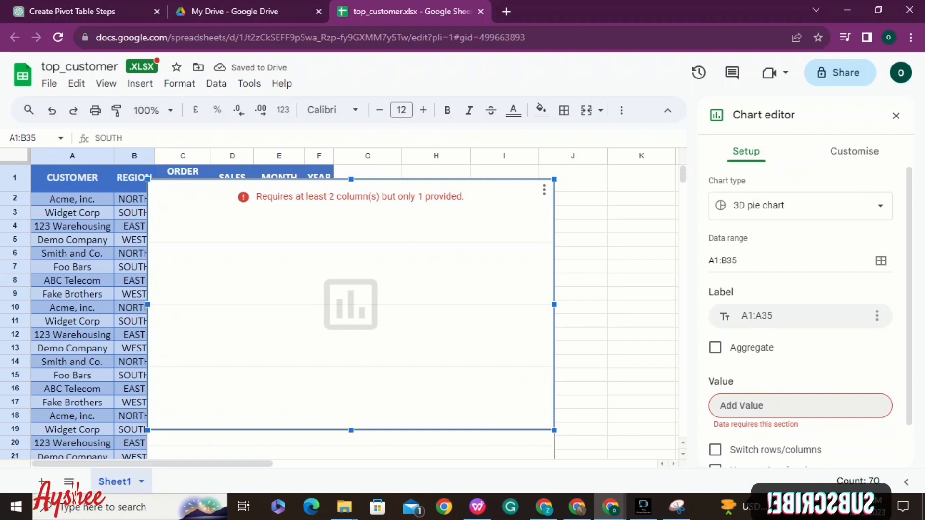
# Check the second chart's data range without changing it, and delete both 3D pie charts from Sheet1.
pyautogui.click(881, 261)
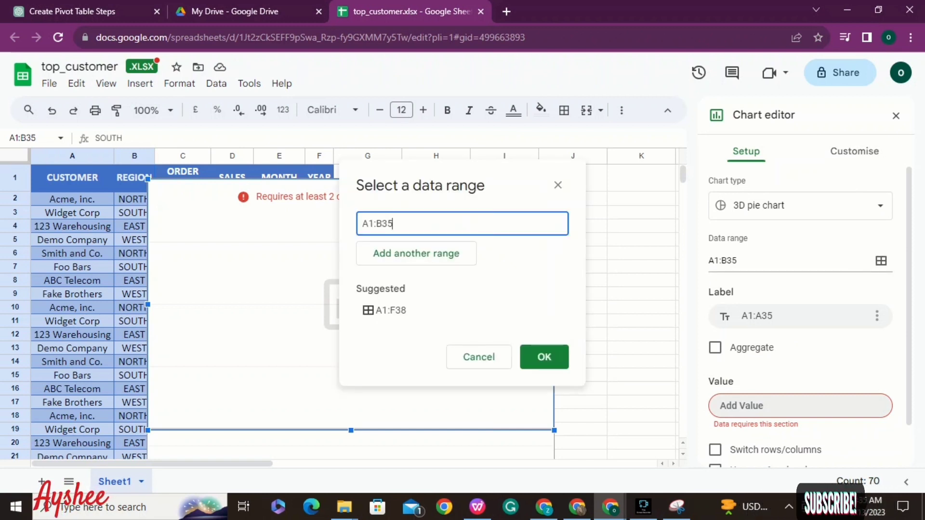
pyautogui.click(557, 185)
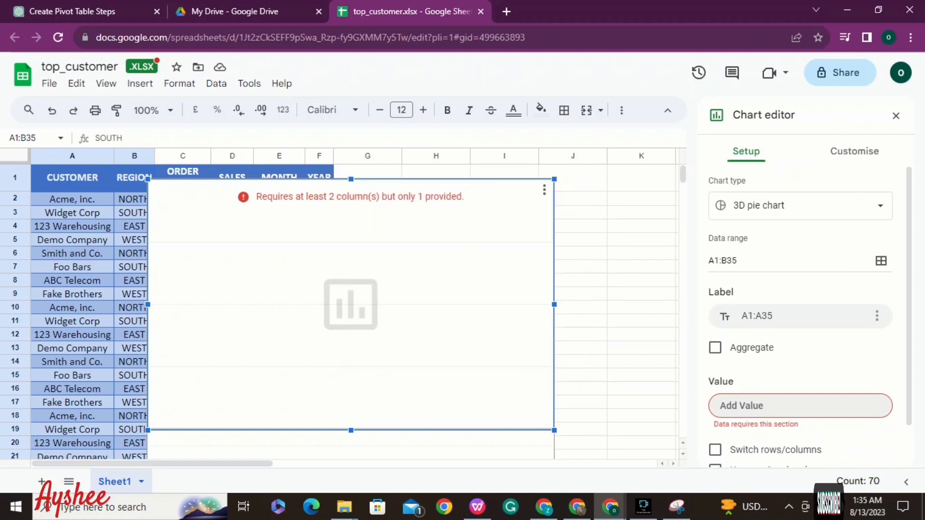
pyautogui.click(544, 189)
pyautogui.click(575, 231)
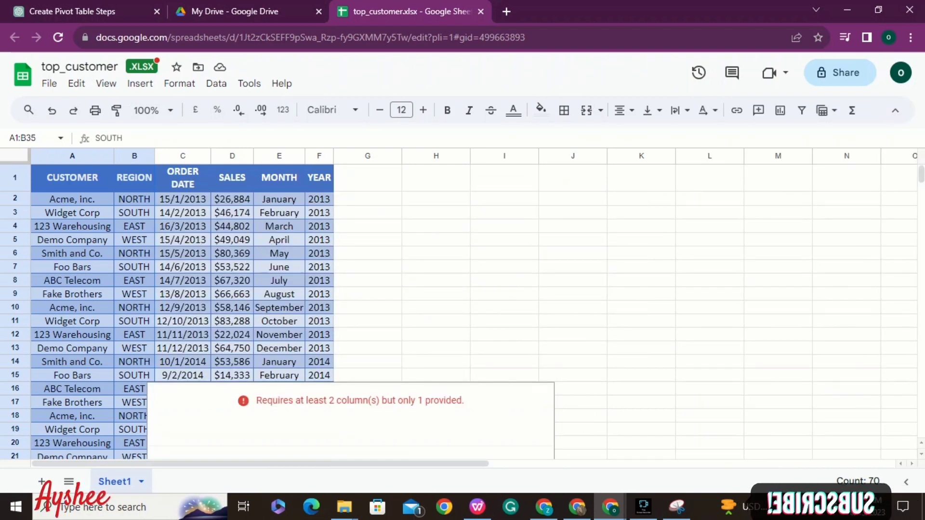
pyautogui.click(709, 267)
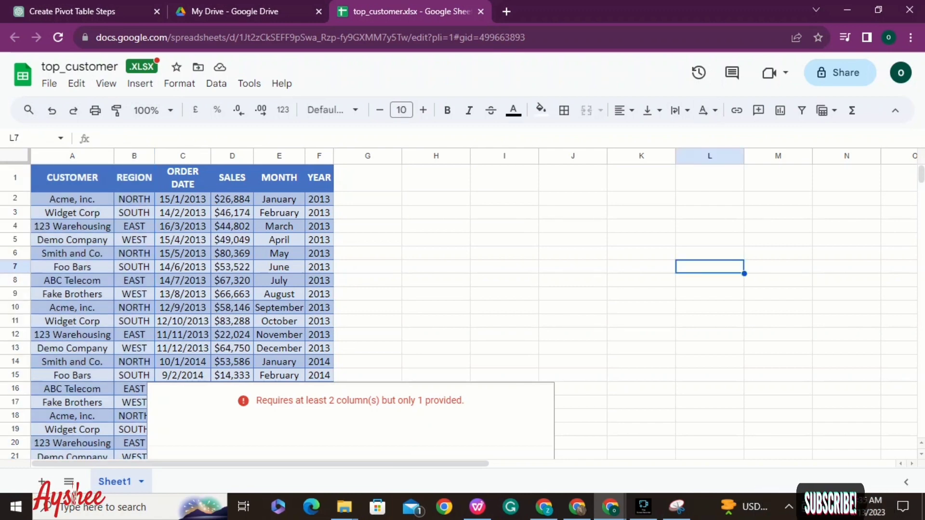
pyautogui.click(351, 424)
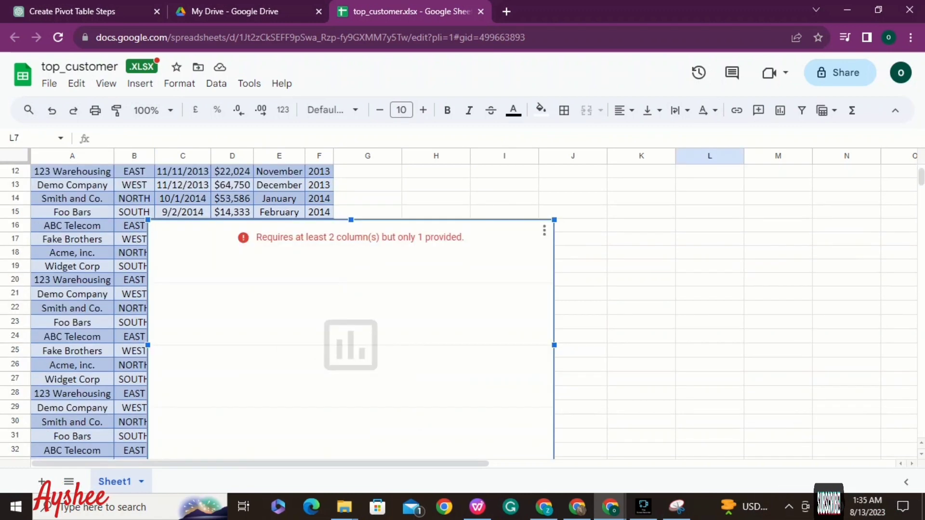
pyautogui.press('Delete')
# Copy the range A1:B35 from Sheet1 and paste it into a new sheet.
pyautogui.scroll(3, 457, 311)
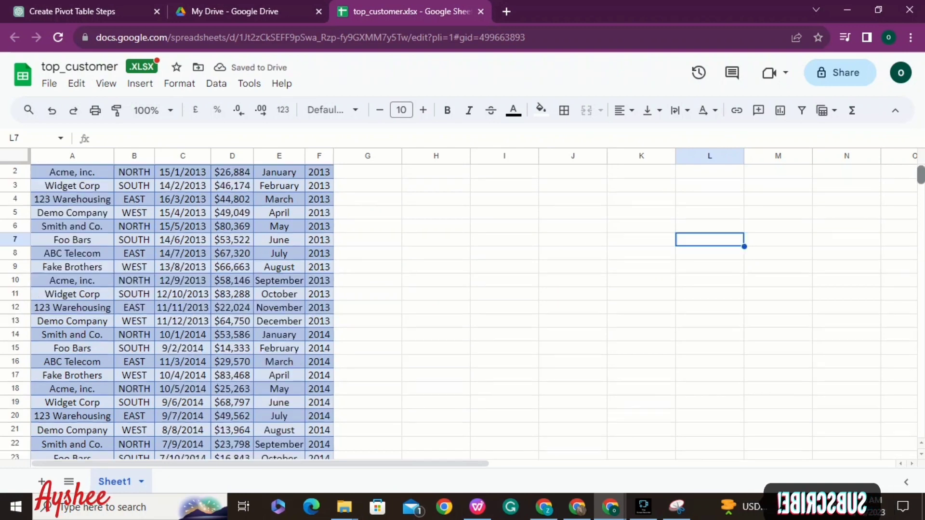
pyautogui.click(72, 178)
pyautogui.moveTo(72, 178); pyautogui.dragTo(135, 329)
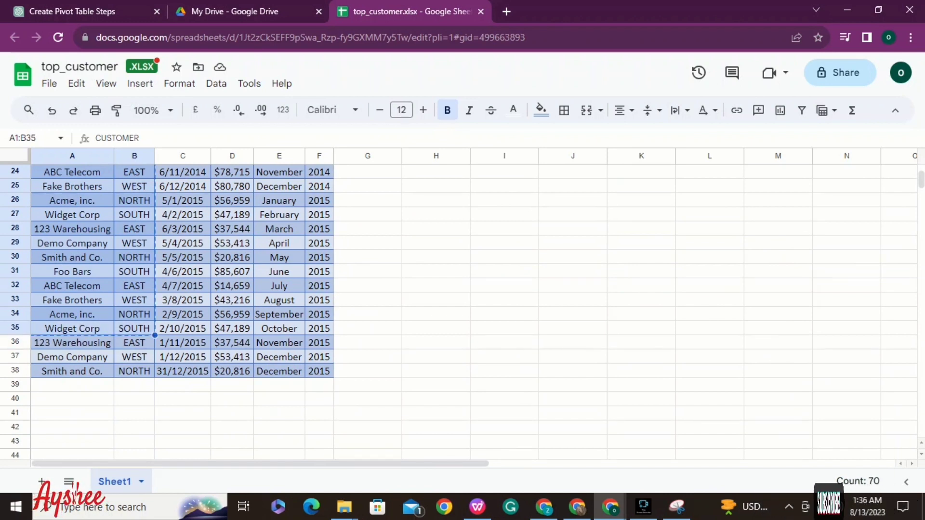
pyautogui.click(42, 481)
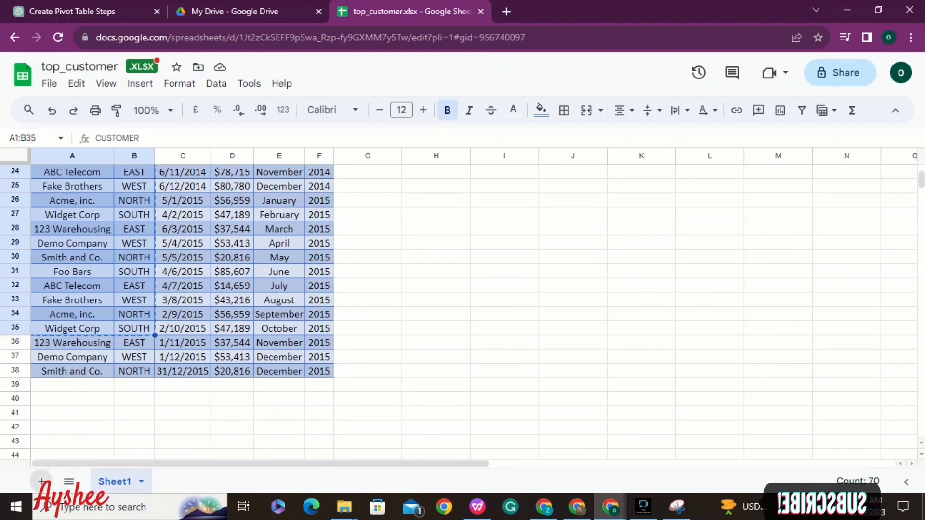
pyautogui.hotkey('ctrl', 'v')
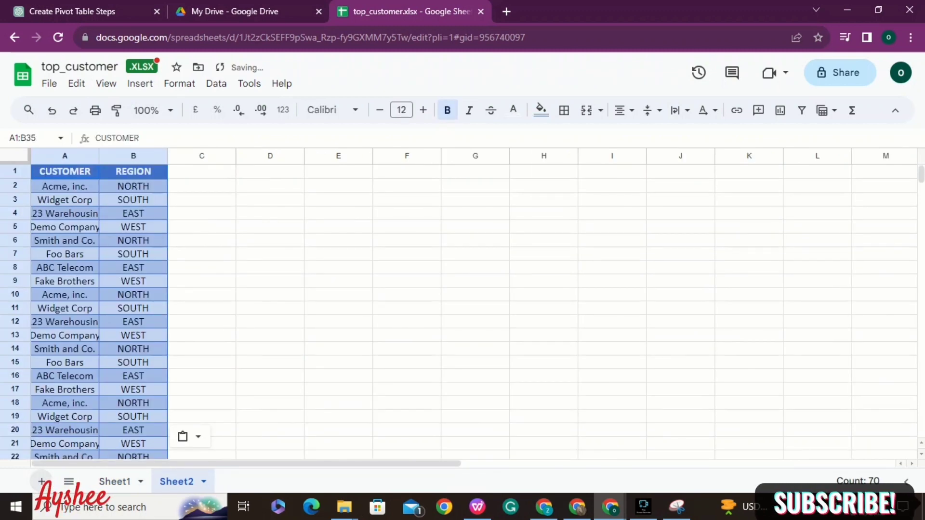
pyautogui.click(202, 213)
pyautogui.moveTo(65, 156); pyautogui.dragTo(134, 156)
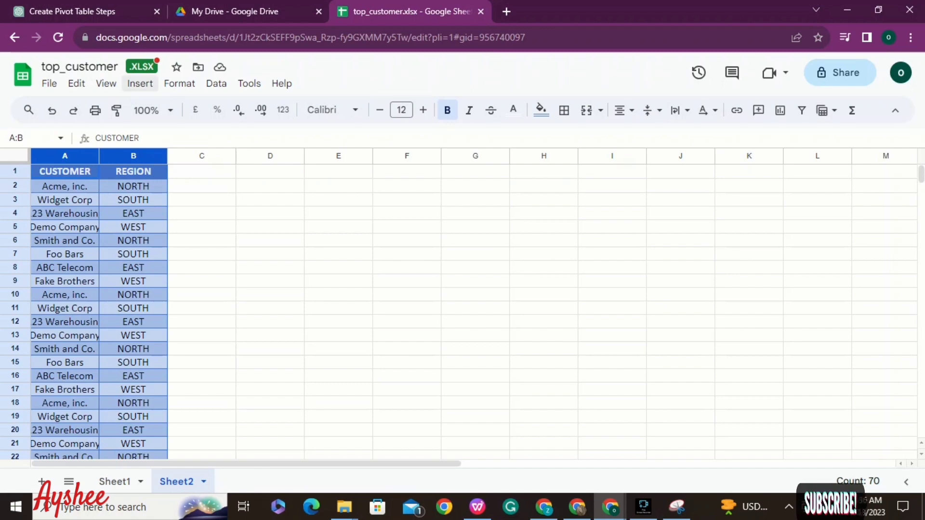
pyautogui.moveTo(612, 336); pyautogui.dragTo(612, 416)
pyautogui.click(644, 506)
pyautogui.click(335, 427)
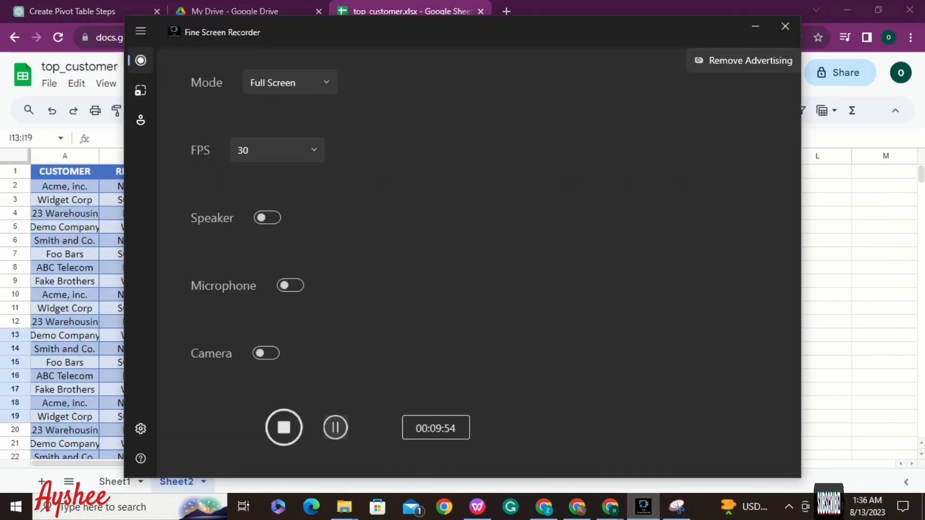
pyautogui.click(755, 26)
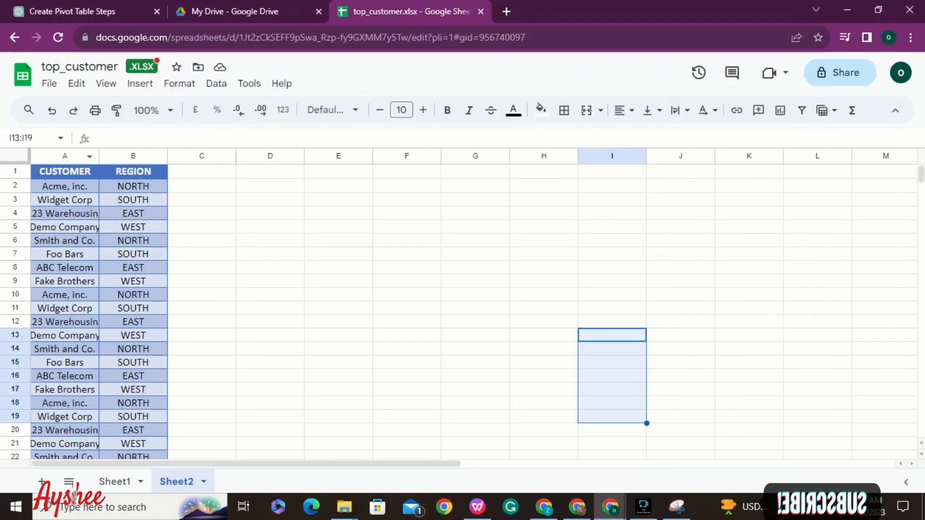
pyautogui.click(65, 172)
pyautogui.moveTo(15, 163); pyautogui.dragTo(221, 155)
pyautogui.click(65, 156)
pyautogui.hotkey('ctrl', 'z')
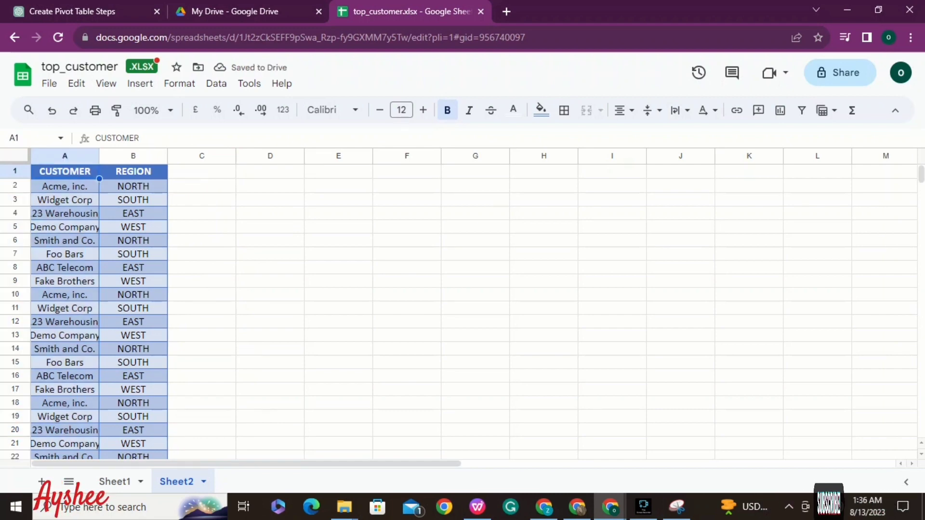
# Select A1:B35 in Sheet2, insert a chart from it and set its type to Combo chart.
pyautogui.hotkey('shift', 'Right')
pyautogui.hotkey('shift', 'Down')
pyautogui.hotkey('shift', 'Down')
pyautogui.hotkey('shift', 'Down')
pyautogui.hotkey('shift', 'Down')
pyautogui.hotkey('shift', 'Down')
pyautogui.hotkey('shift', 'Down')
pyautogui.hotkey('shift', 'Down')
pyautogui.hotkey('shift', 'Down')
pyautogui.hotkey('shift', 'Down')
pyautogui.hotkey('shift', 'Down')
pyautogui.hotkey('shift', 'Down')
pyautogui.hotkey('shift', 'Down')
pyautogui.hotkey('shift', 'Down')
pyautogui.hotkey('shift', 'Down')
pyautogui.hotkey('shift', 'Down')
pyautogui.hotkey('shift', 'Down')
pyautogui.hotkey('shift', 'Down')
pyautogui.hotkey('shift', 'Down')
pyautogui.hotkey('shift', 'Down')
pyautogui.hotkey('shift', 'Down')
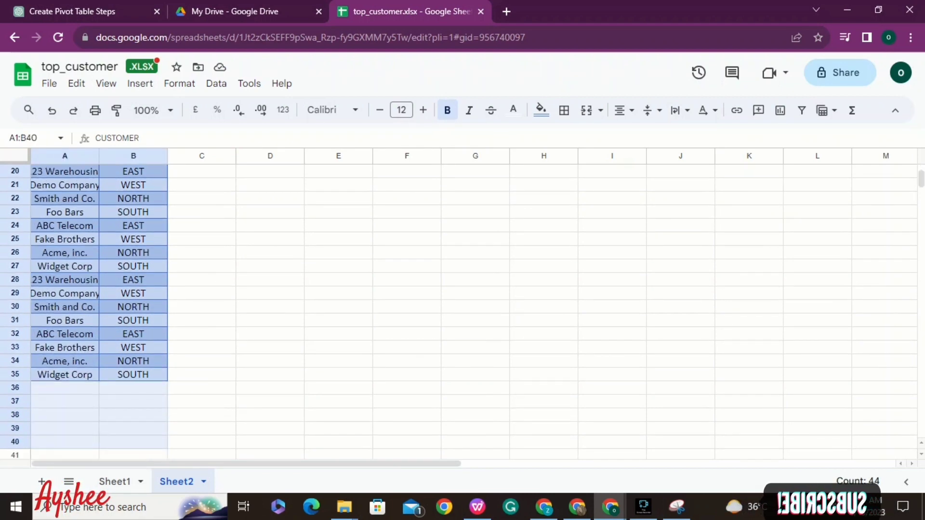
pyautogui.hotkey('shift', 'Up')
pyautogui.hotkey('shift', 'Up')
pyautogui.hotkey('shift', 'Up')
pyautogui.hotkey('shift', 'Up')
pyautogui.hotkey('shift', 'Up')
pyautogui.hotkey('alt', 'i')
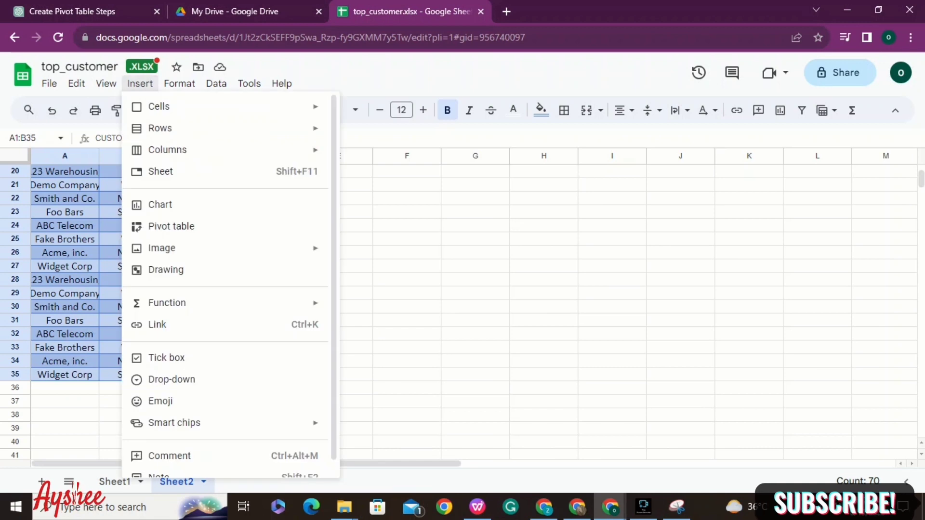
pyautogui.press('Up')
pyautogui.press('Return')
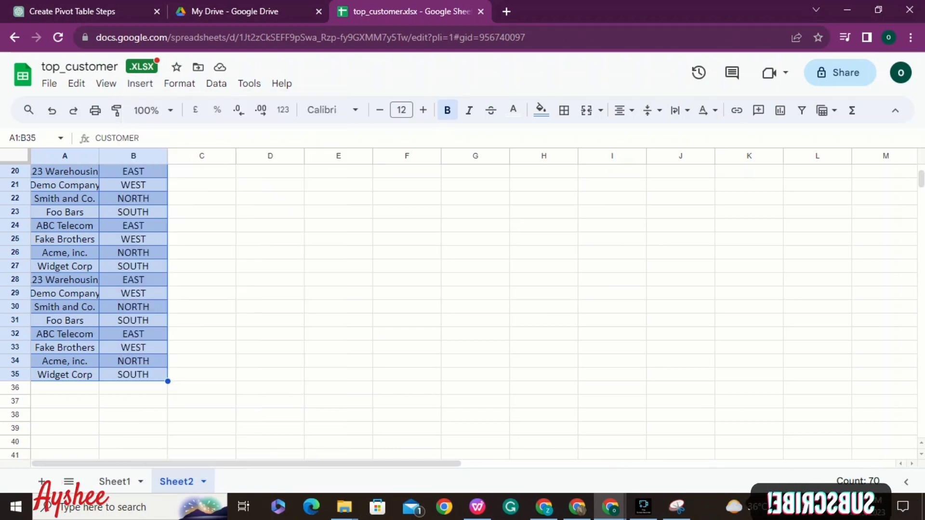
pyautogui.click(800, 206)
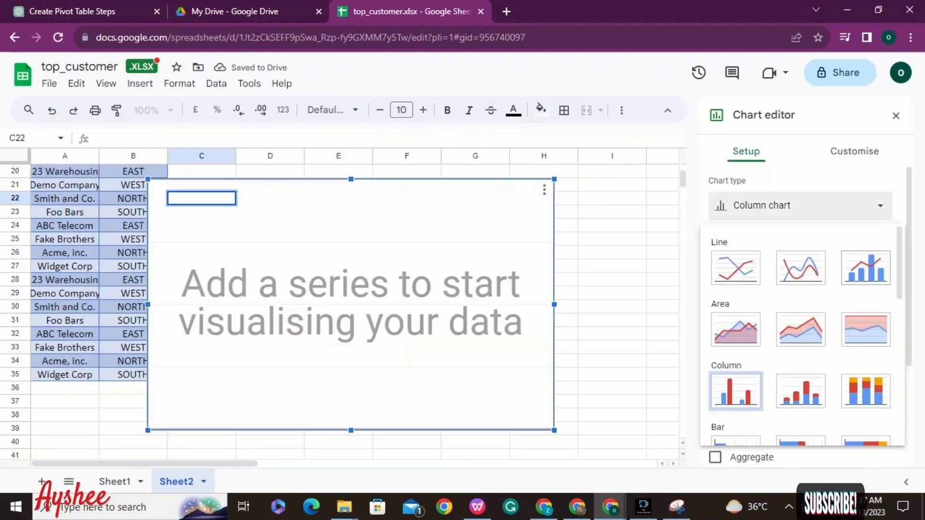
pyautogui.click(863, 268)
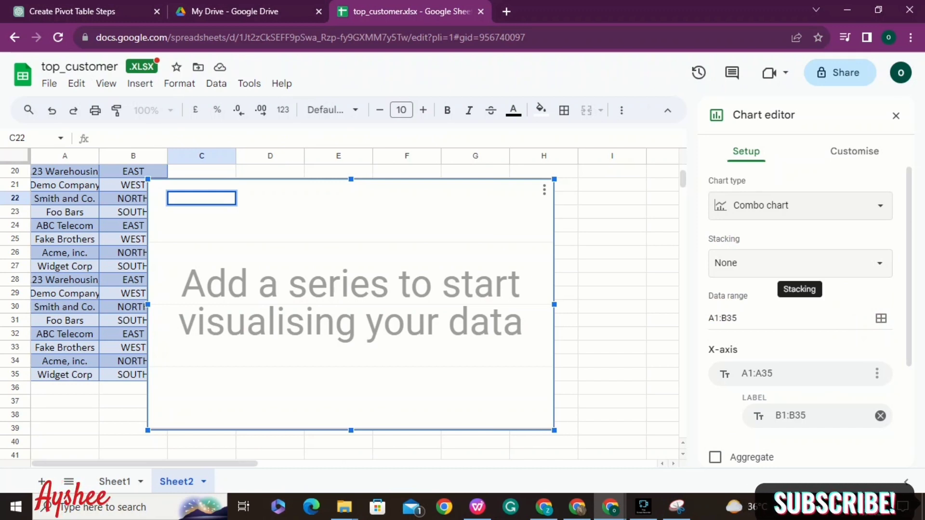
pyautogui.click(800, 265)
pyautogui.click(149, 267)
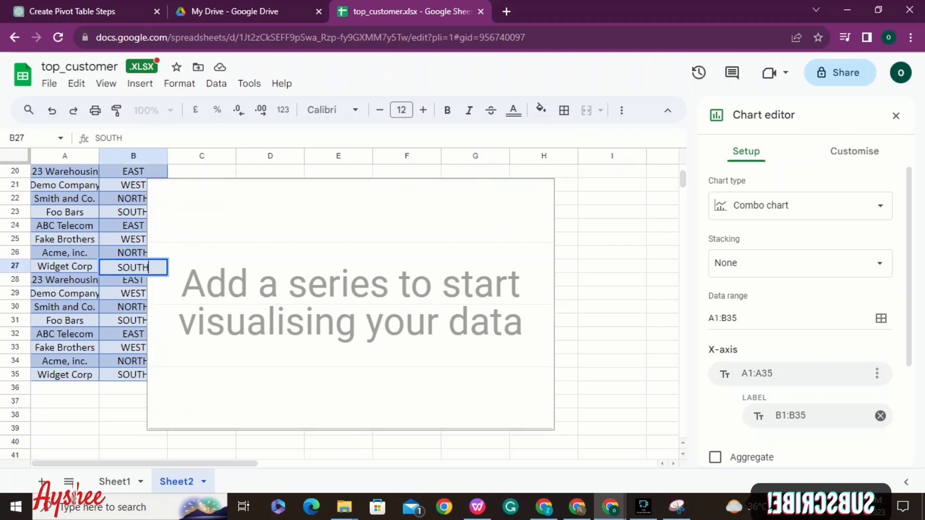
# Widen column A so the full customer names fit, and delete the empty combo chart from Sheet2.
pyautogui.click(65, 199)
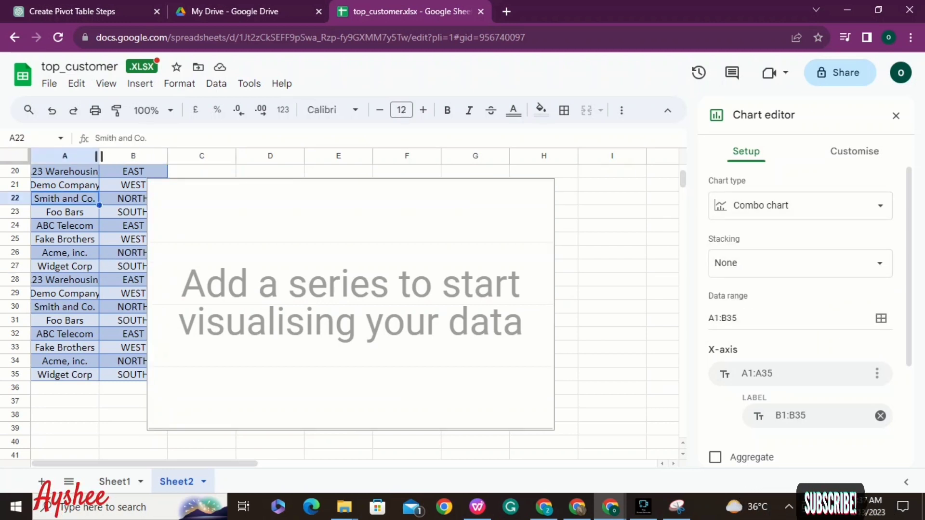
pyautogui.moveTo(99, 156); pyautogui.dragTo(129, 156)
pyautogui.click(347, 270)
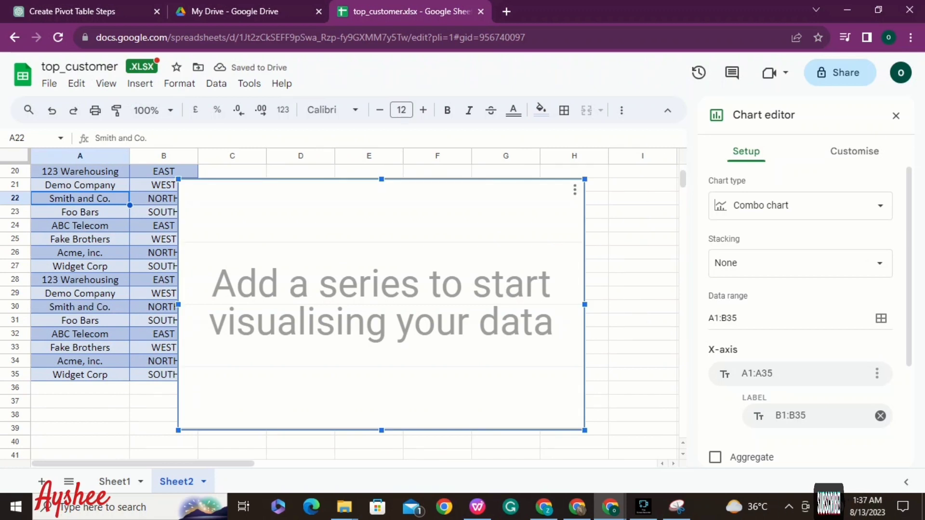
pyautogui.press('Delete')
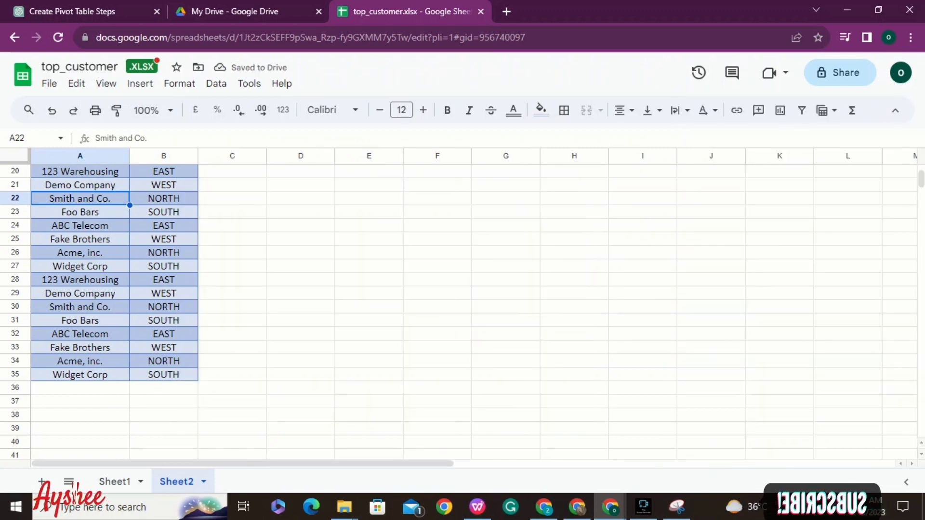
# Insert a chart from the customer and region table, starting from cell A1, and set its type to Combo chart.
pyautogui.scroll(6, 114, 308)
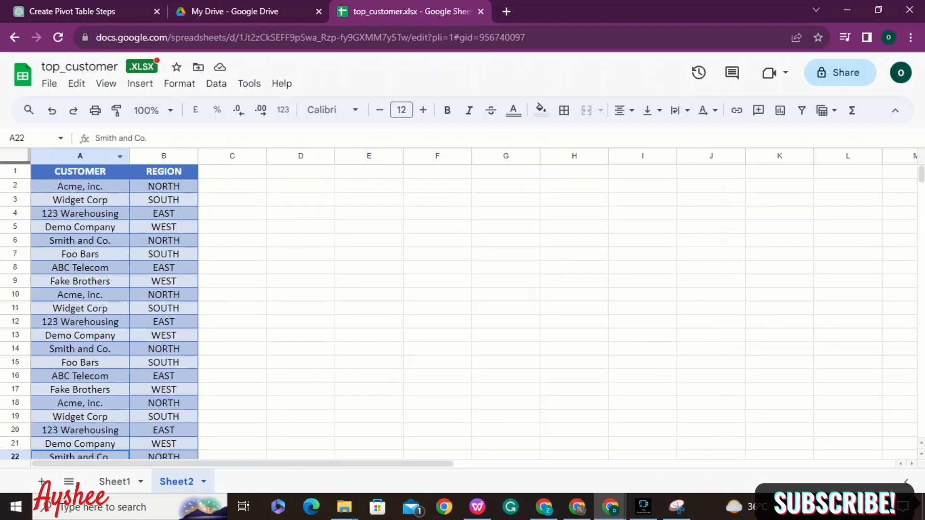
pyautogui.click(80, 171)
pyautogui.click(80, 156)
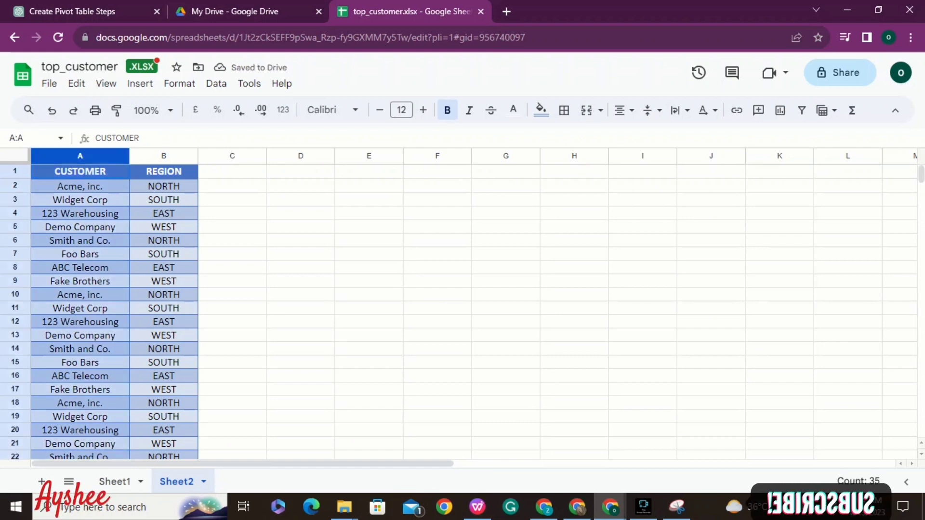
pyautogui.click(79, 171)
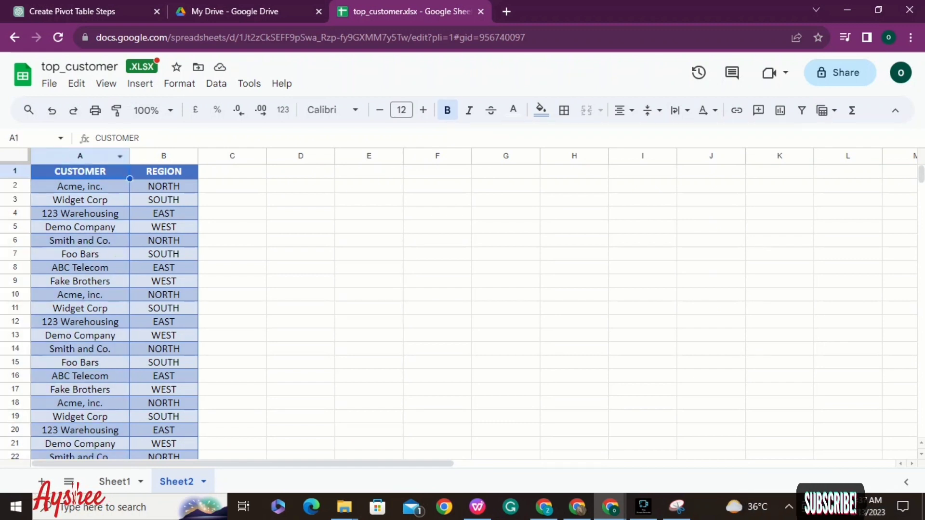
pyautogui.click(140, 84)
pyautogui.click(172, 226)
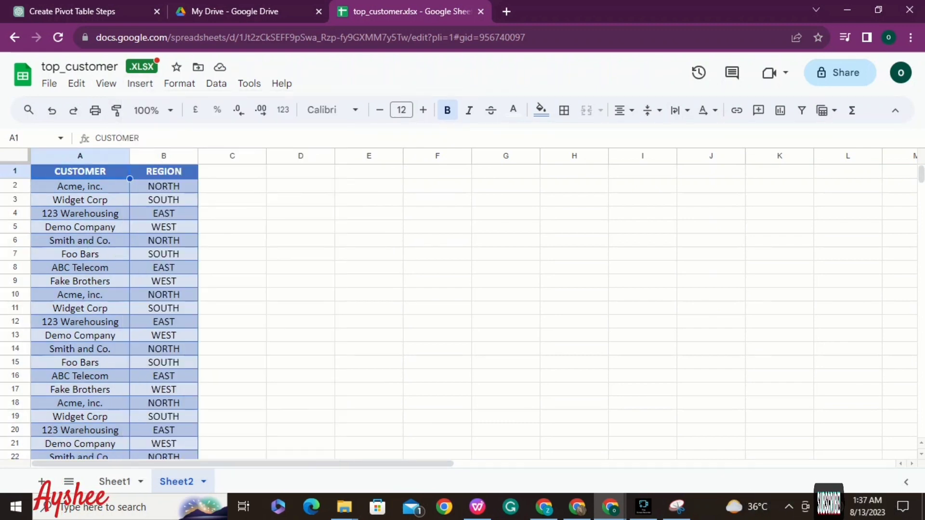
pyautogui.click(795, 206)
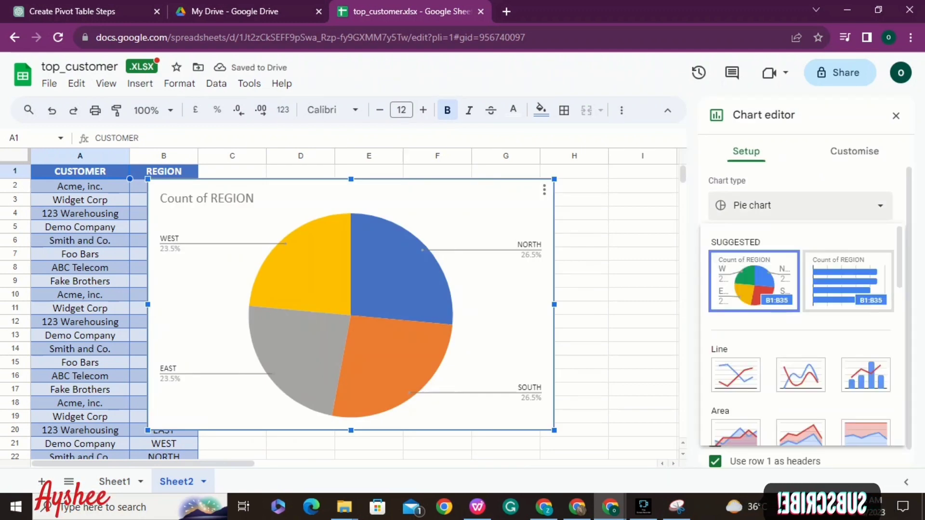
pyautogui.click(866, 376)
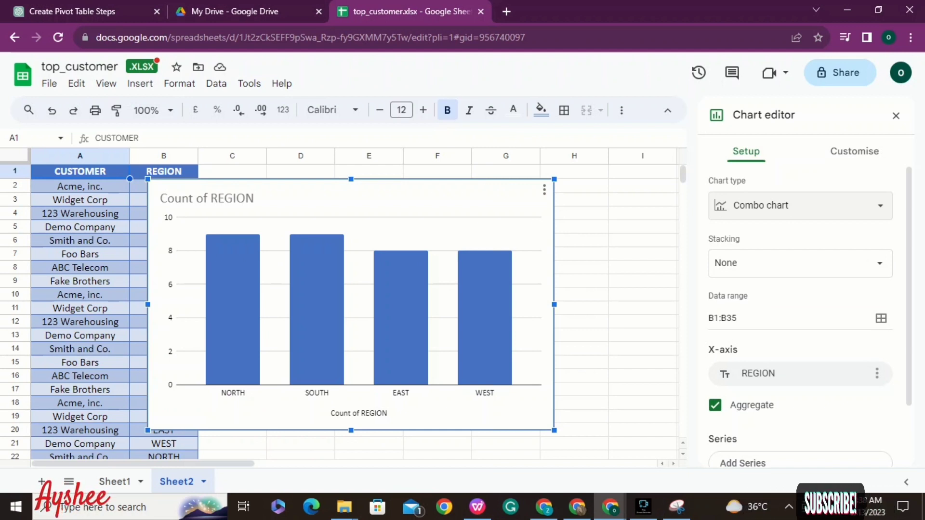
pyautogui.click(877, 374)
pyautogui.click(877, 373)
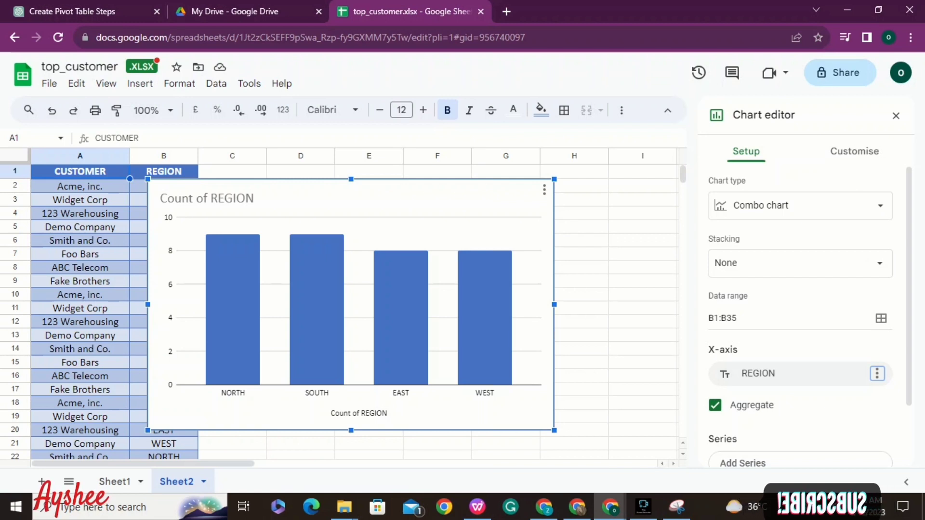
pyautogui.scroll(-2, 800, 385)
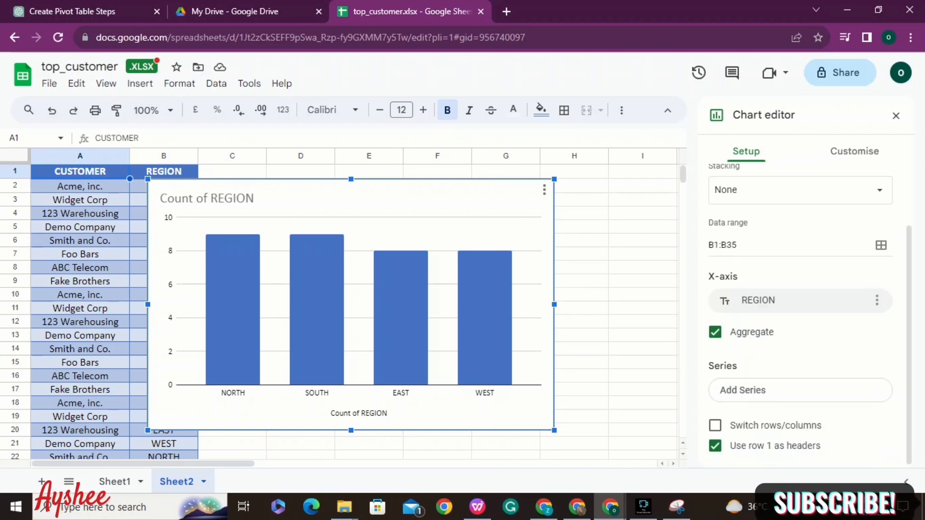
pyautogui.click(799, 390)
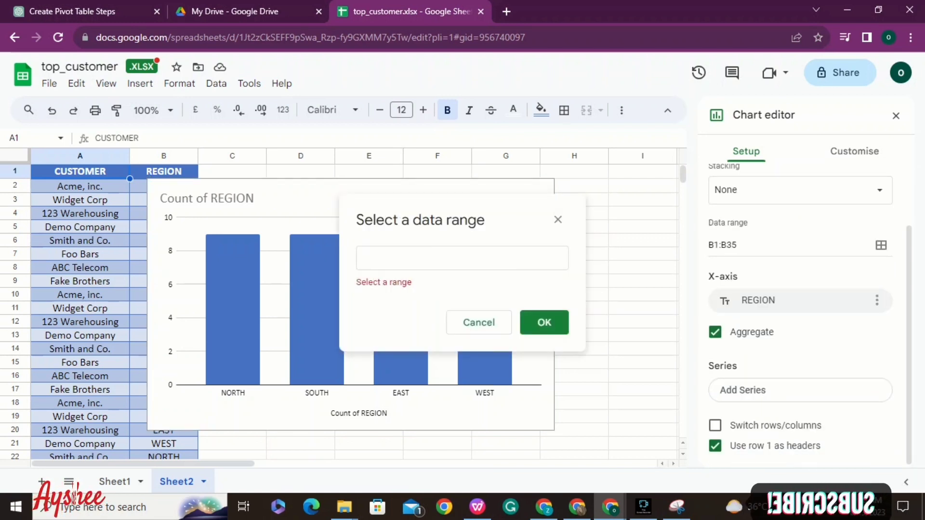
pyautogui.moveTo(87, 156); pyautogui.dragTo(161, 156)
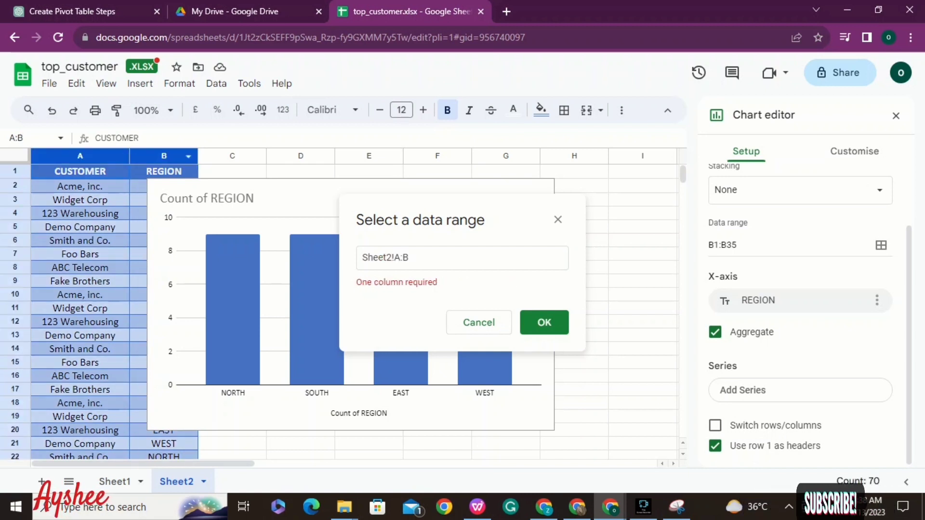
pyautogui.click(153, 138)
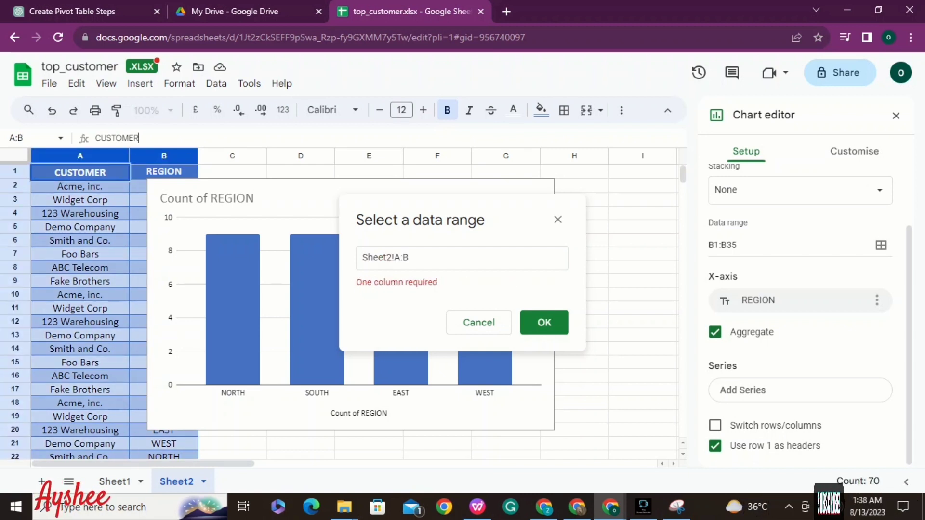
pyautogui.click(29, 138)
pyautogui.write('3')
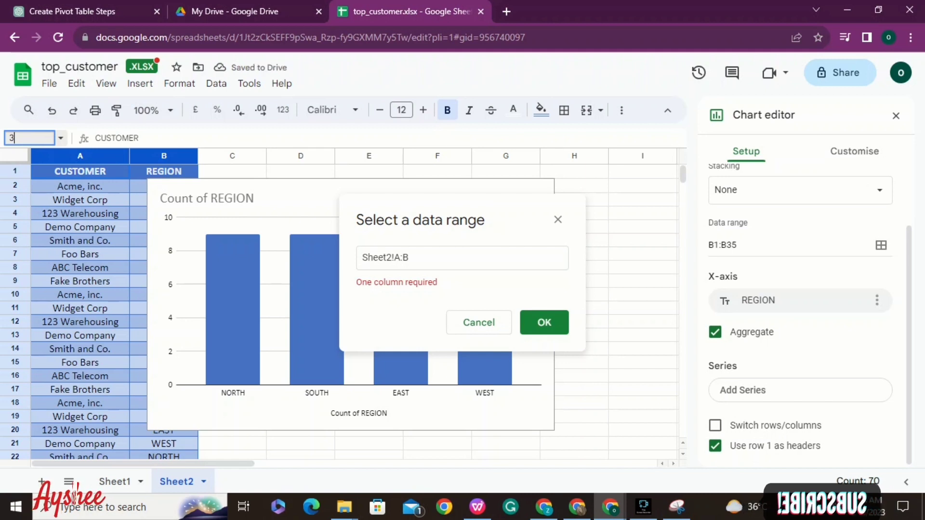
pyautogui.write('5')
pyautogui.press('Return')
pyautogui.click(29, 138)
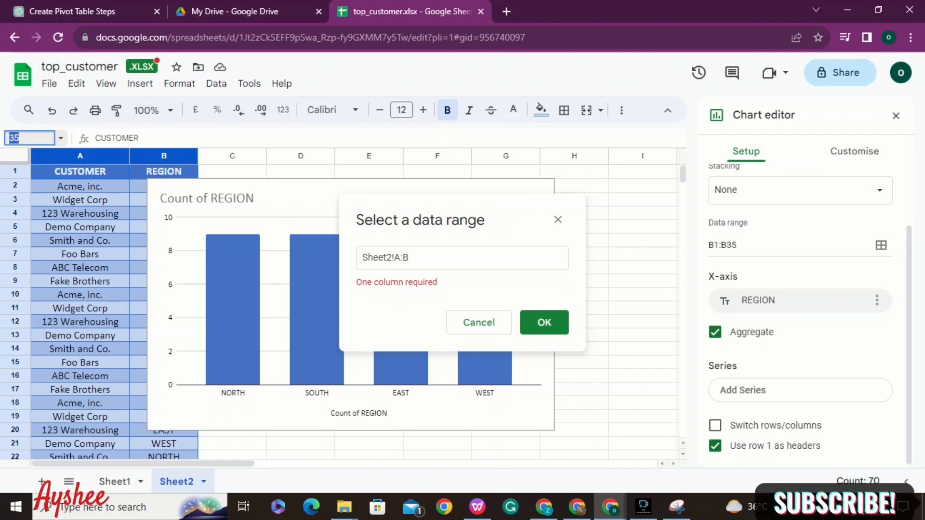
pyautogui.press('BackSpace')
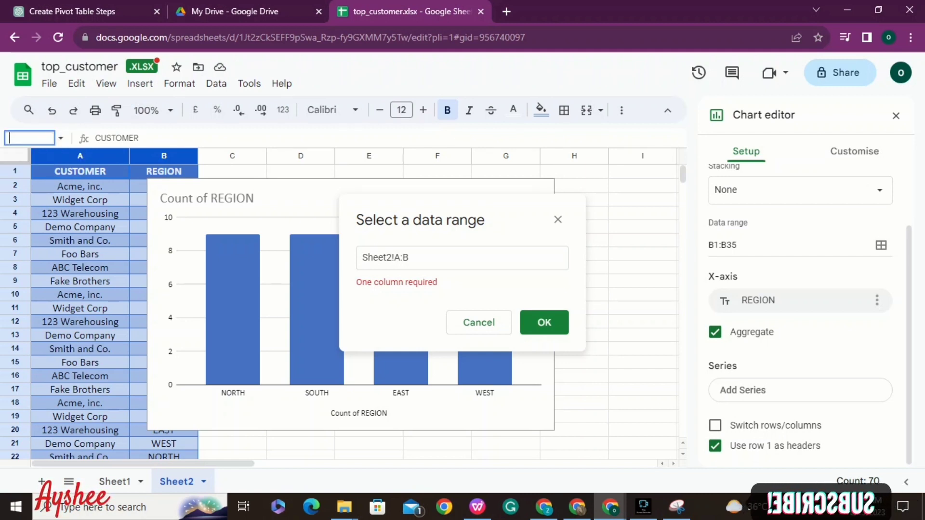
pyautogui.click(558, 220)
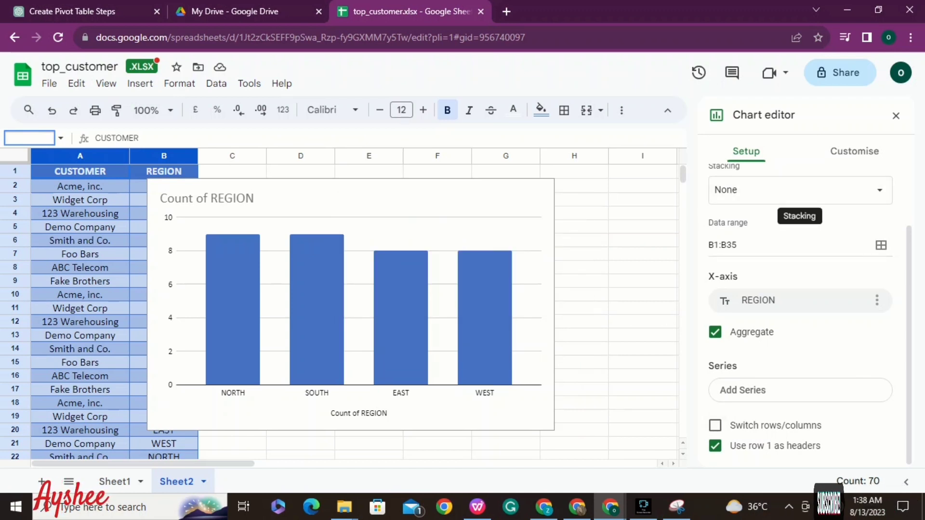
# Set the combo chart's data range to the suggested range A1:B35.
pyautogui.click(881, 244)
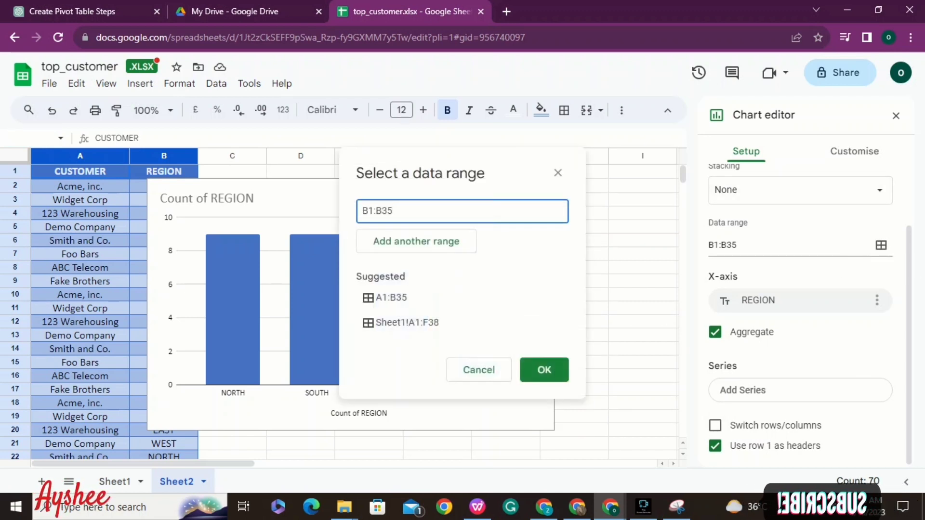
pyautogui.click(391, 298)
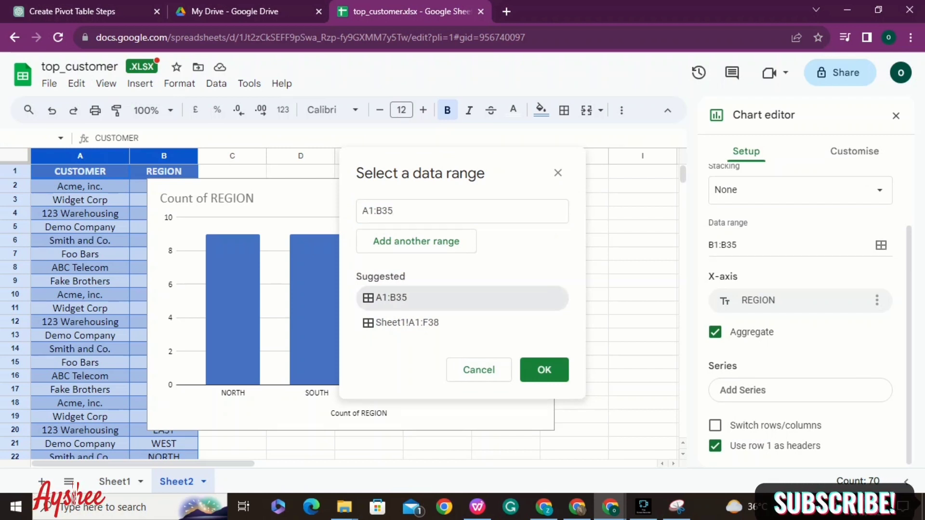
pyautogui.click(543, 369)
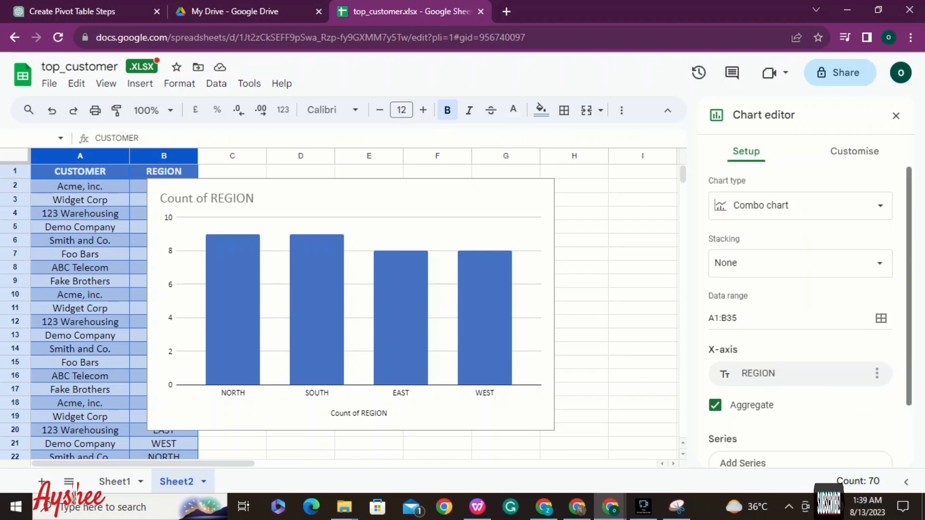
pyautogui.scroll(2, 799, 299)
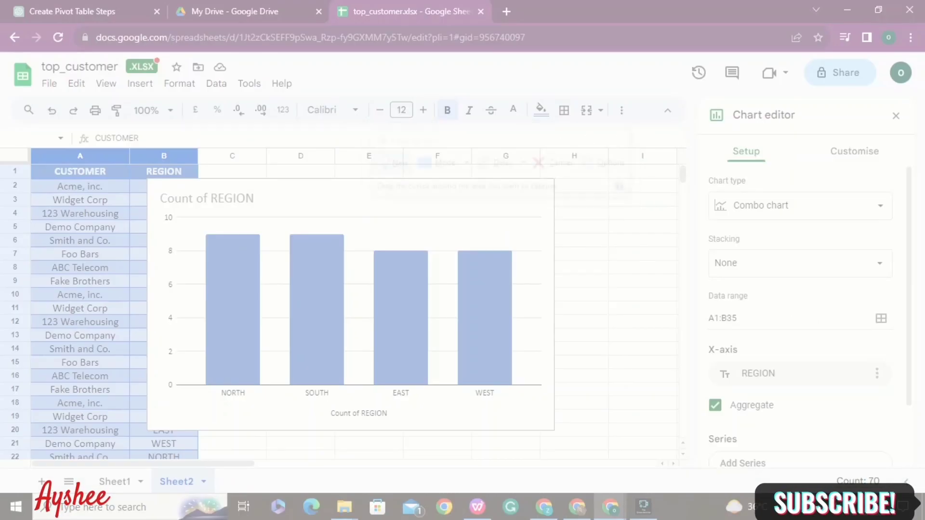
# Capture a screenshot of Sheet2 with the combo chart and paste it under question 4 in Data ANALYTICS2.docx in the word processor.
pyautogui.moveTo(0, 52); pyautogui.dragTo(924, 491)
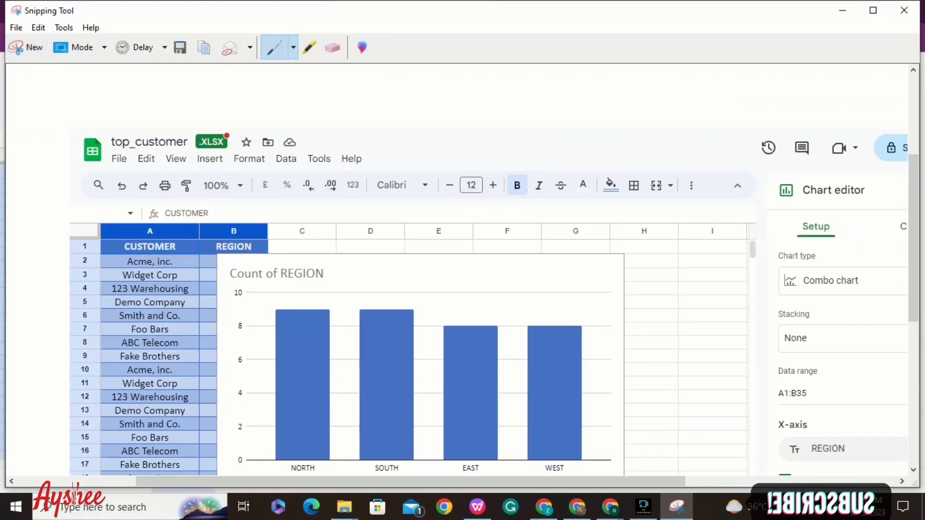
pyautogui.click(204, 47)
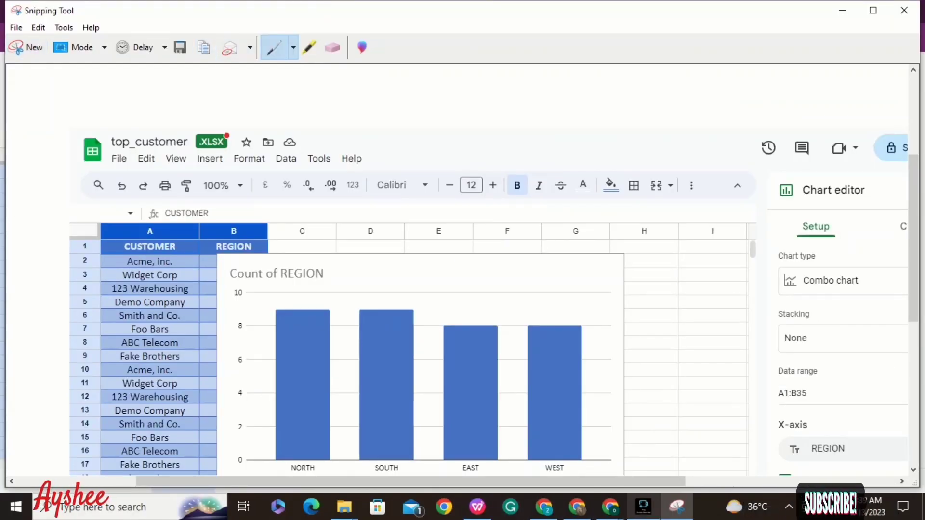
pyautogui.click(477, 506)
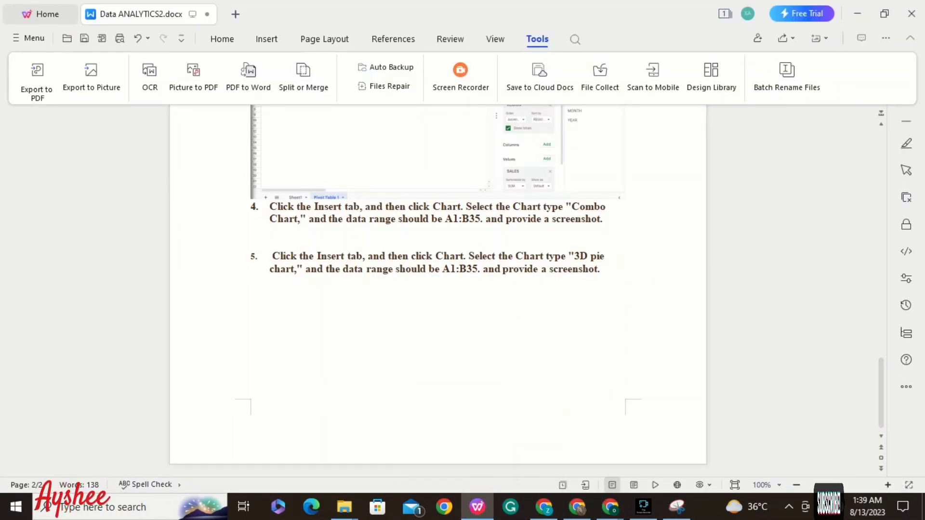
pyautogui.click(251, 243)
pyautogui.hotkey('ctrl', 'v')
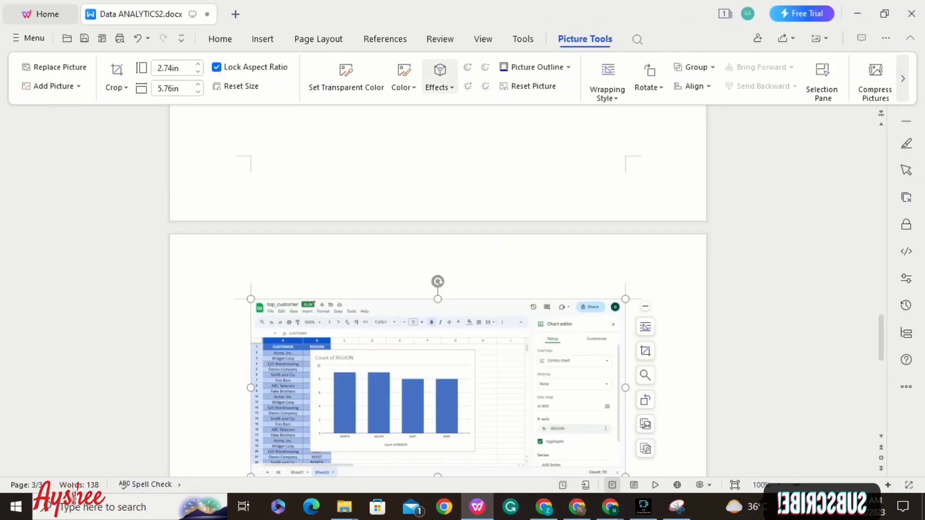
# Centre the pasted combo chart screenshot and apply a preset picture effect to it.
pyautogui.click(221, 39)
pyautogui.click(369, 87)
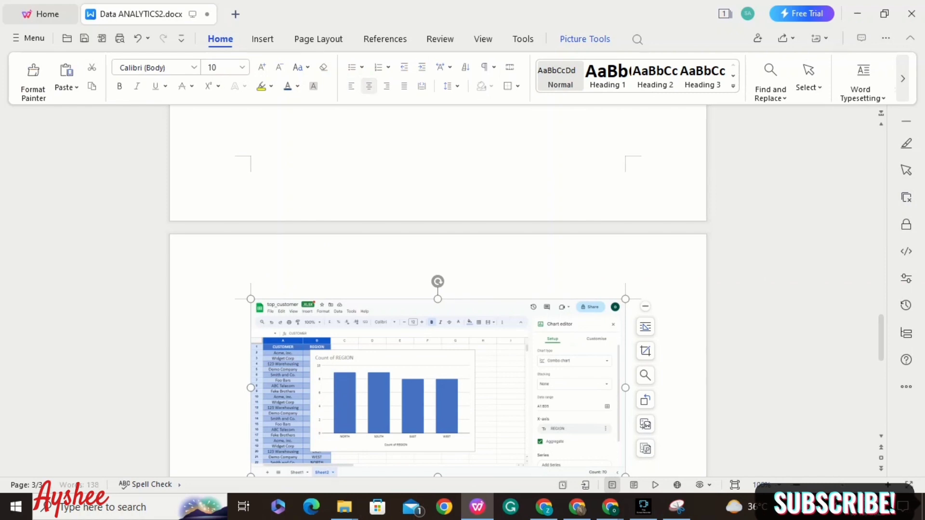
pyautogui.click(584, 39)
pyautogui.click(440, 77)
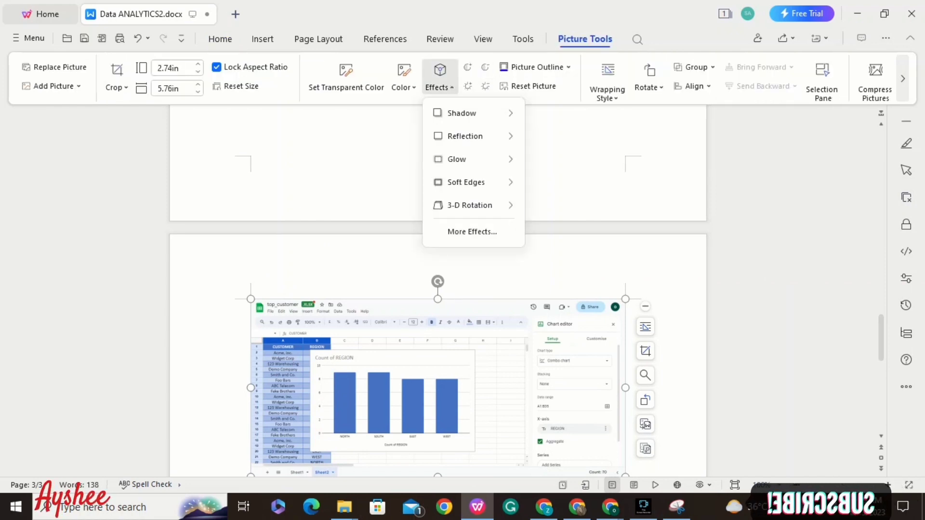
pyautogui.moveTo(458, 169)
pyautogui.click(552, 346)
pyautogui.scroll(-5, 439, 195)
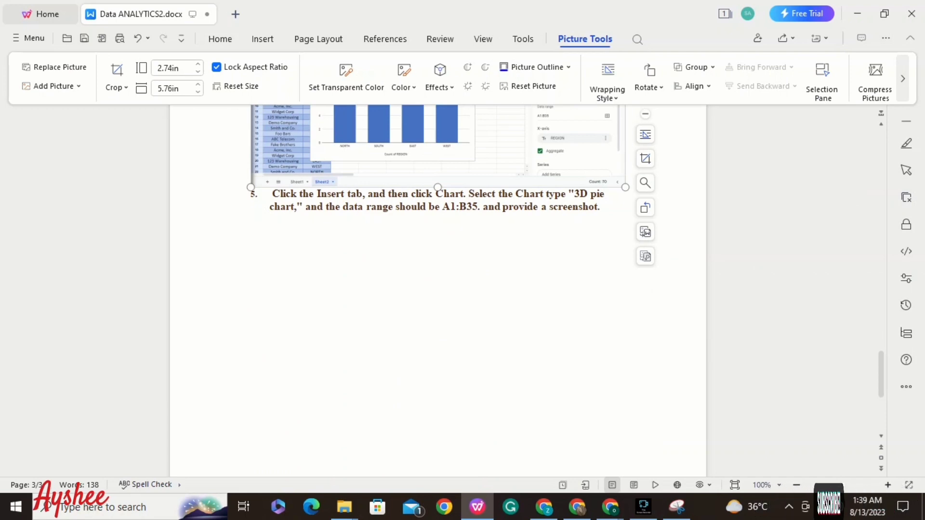
# Separate question 5 from the combo chart screenshot with a blank line and add an empty unnumbered line below the question.
pyautogui.click(251, 216)
pyautogui.click(626, 182)
pyautogui.press('Return')
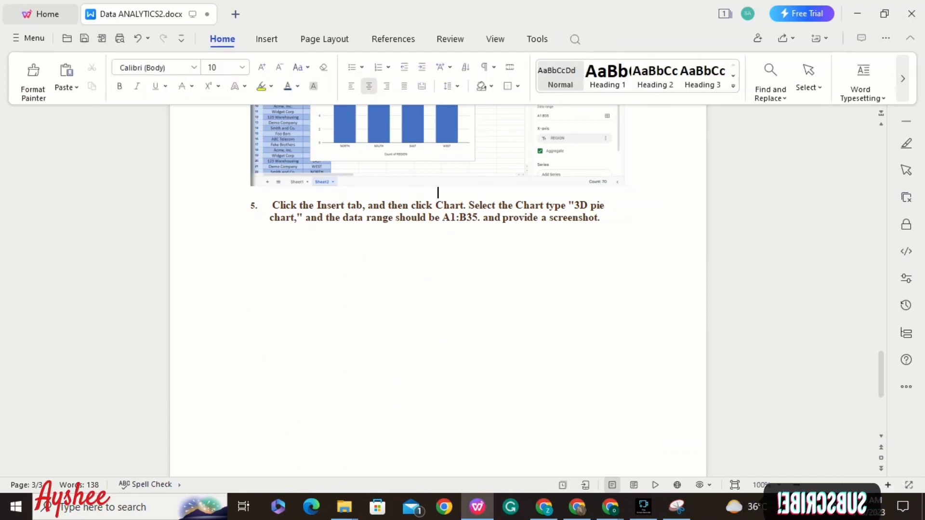
pyautogui.click(252, 228)
pyautogui.press('BackSpace')
pyautogui.press('Return')
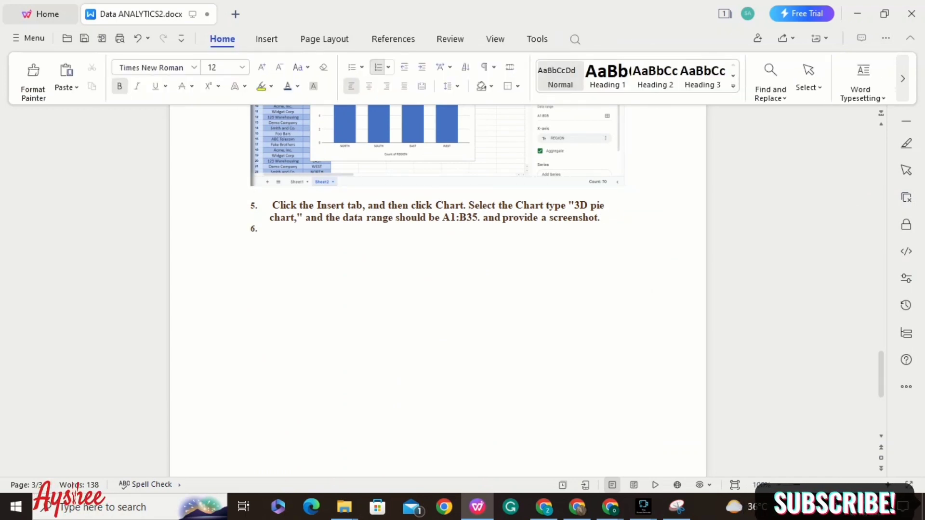
pyautogui.press('Return')
pyautogui.hotkey('shift', 'Left')
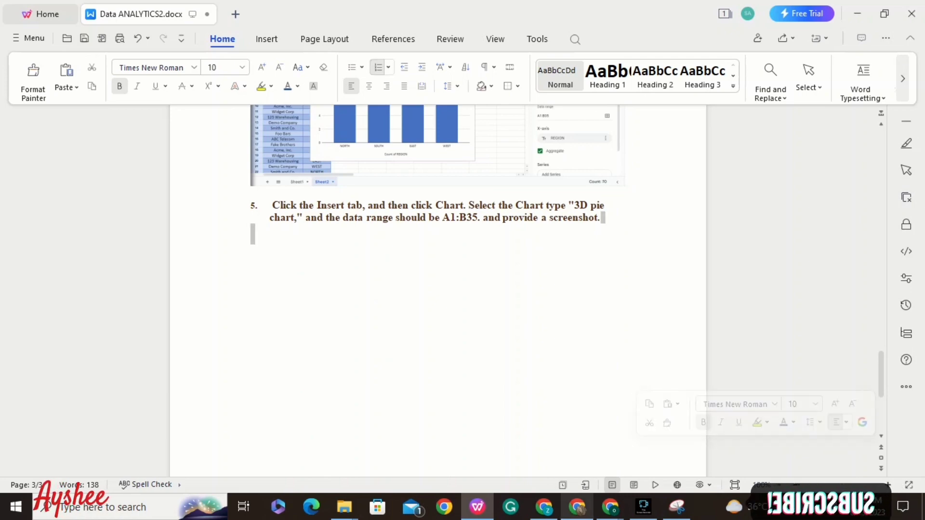
# Switch to top_customer in Google Sheets and try to insert a 3D pie chart on Sheet2 from cells H22:I22.
pyautogui.moveTo(609, 507)
pyautogui.click(537, 448)
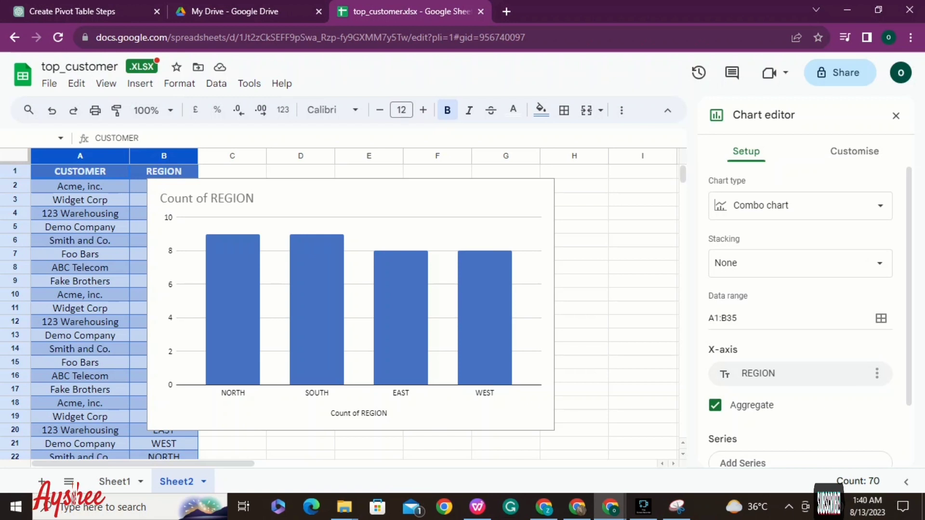
pyautogui.moveTo(595, 455); pyautogui.dragTo(624, 455)
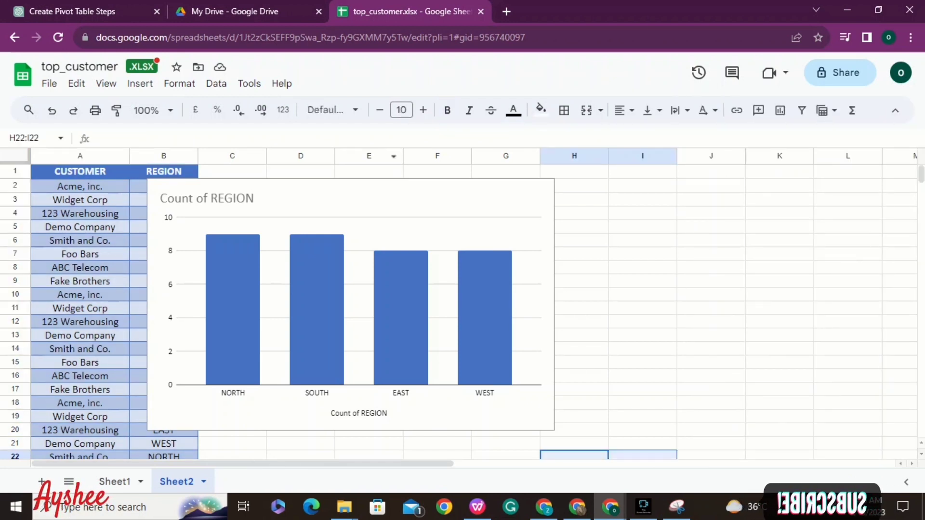
pyautogui.click(139, 83)
pyautogui.click(161, 205)
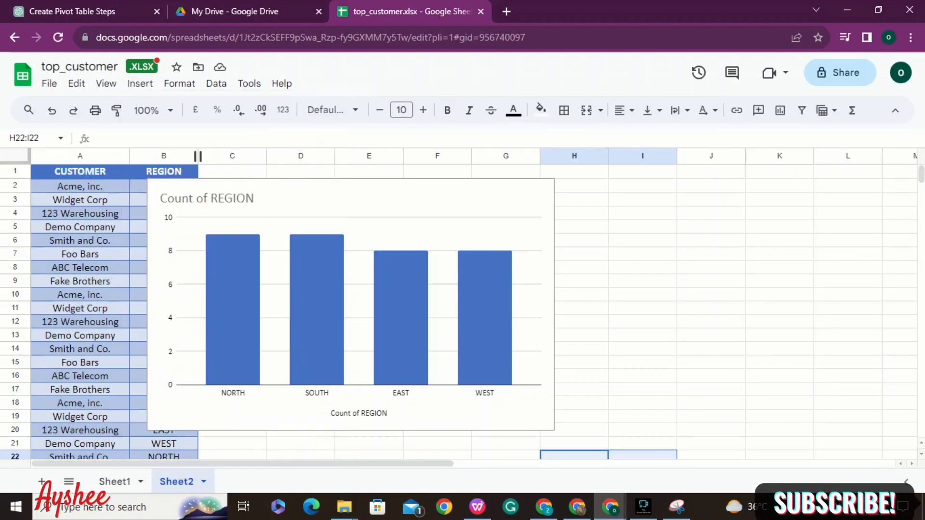
pyautogui.click(799, 208)
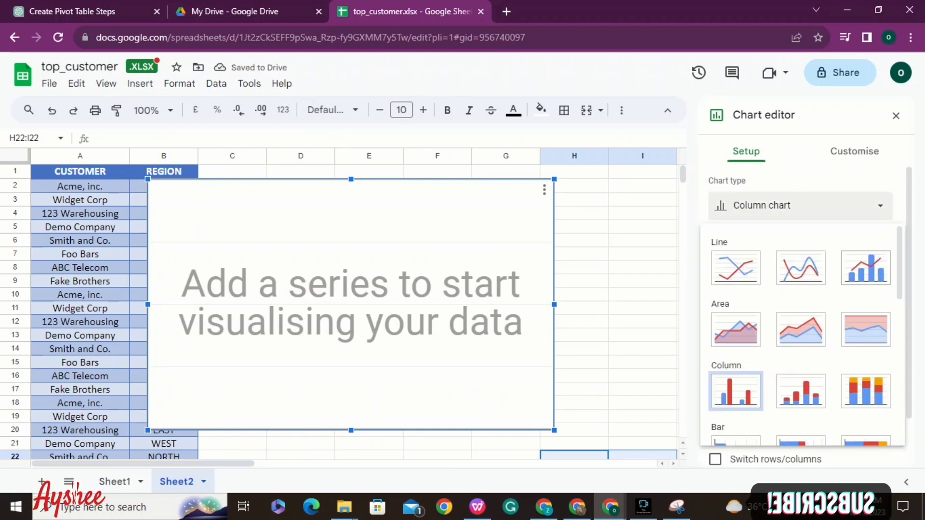
pyautogui.scroll(-3, 800, 337)
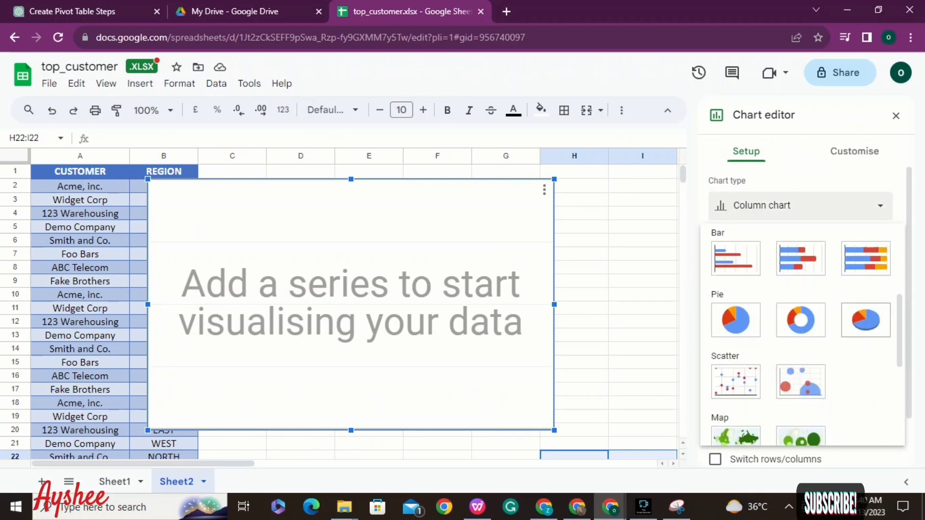
pyautogui.click(852, 322)
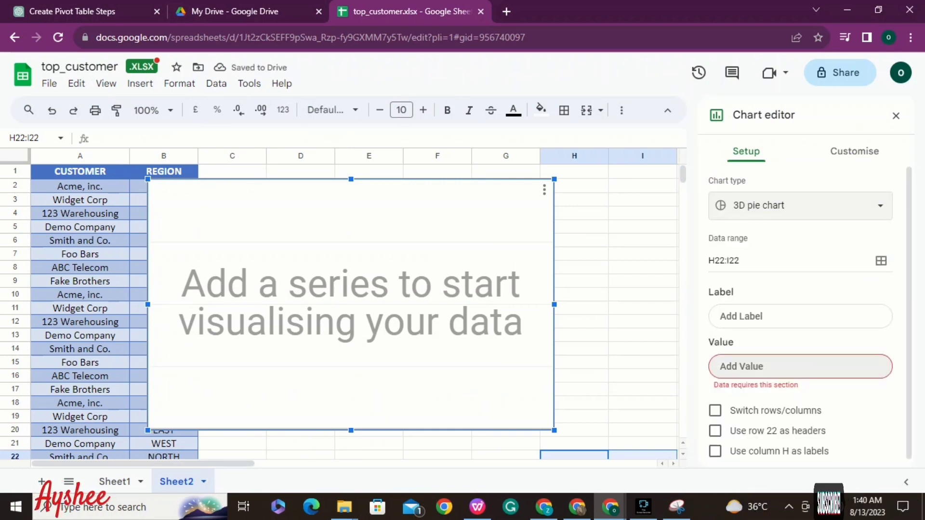
# Try to insert a 3D pie chart on Sheet2 from the customer and region range A1:B35.
pyautogui.moveTo(80, 172); pyautogui.dragTo(145, 375)
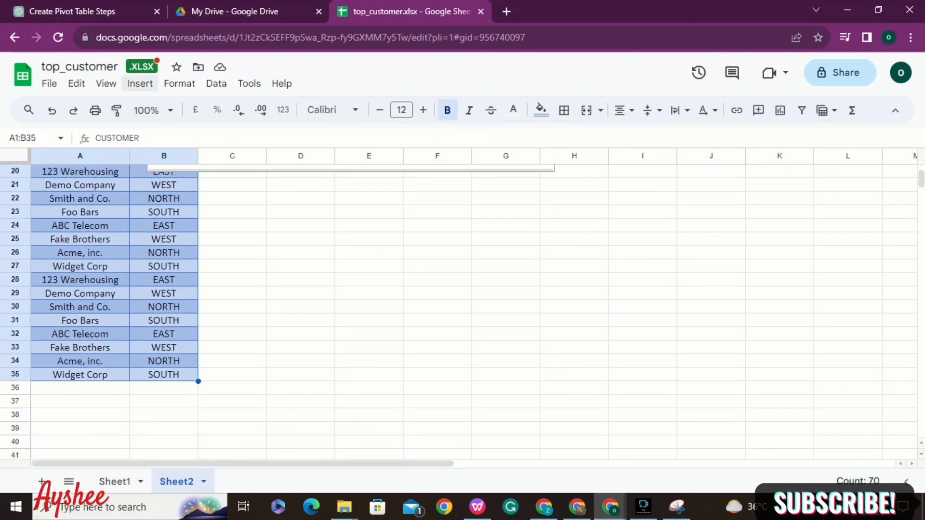
pyautogui.click(139, 83)
pyautogui.click(161, 204)
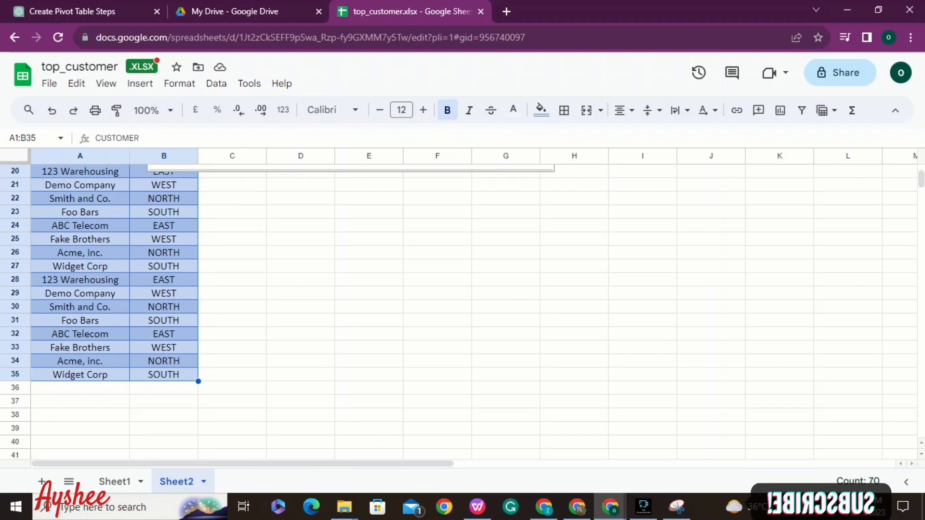
pyautogui.click(800, 205)
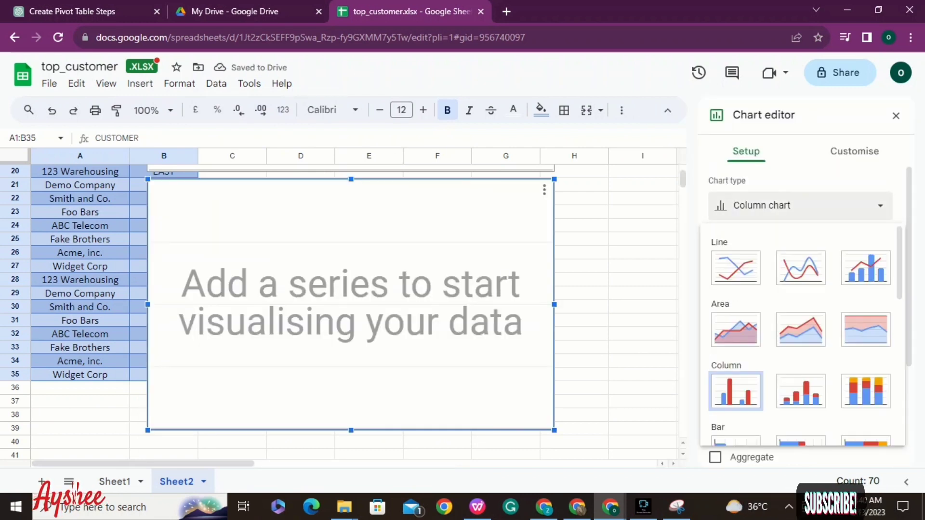
pyautogui.scroll(-5, 800, 338)
pyautogui.click(862, 320)
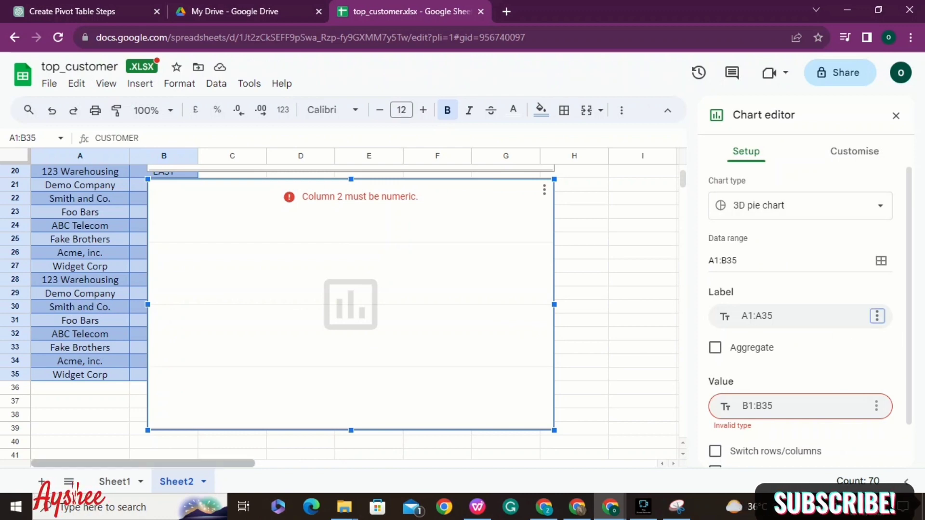
# Open Sheet1 and move it after Sheet2 in the sheet order.
pyautogui.click(114, 481)
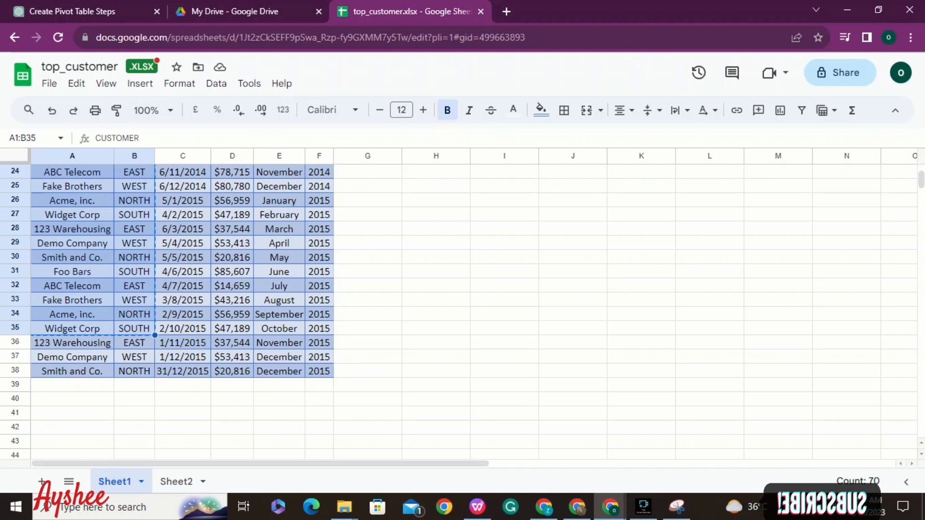
pyautogui.moveTo(115, 482); pyautogui.dragTo(177, 482)
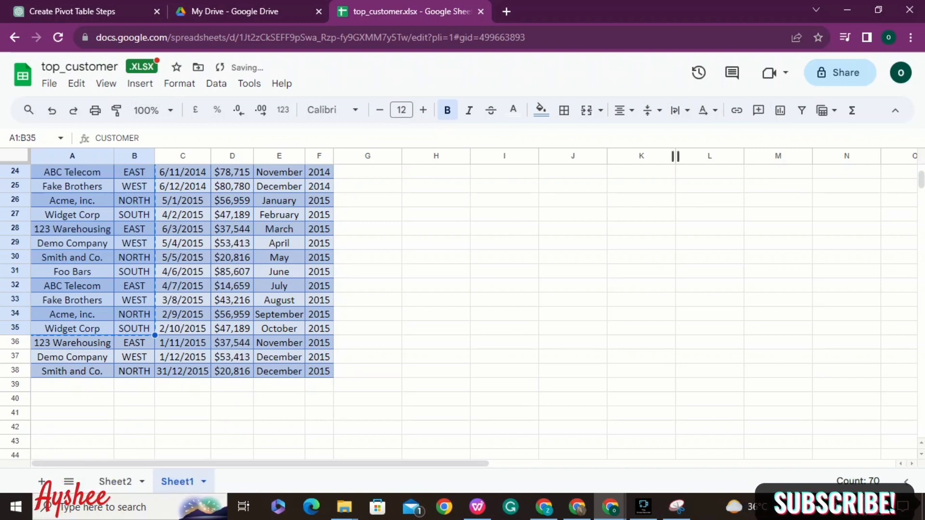
# Insert a chart from Sheet1's range A1:B35 and set its type to 3D pie chart.
pyautogui.scroll(7, 675, 155)
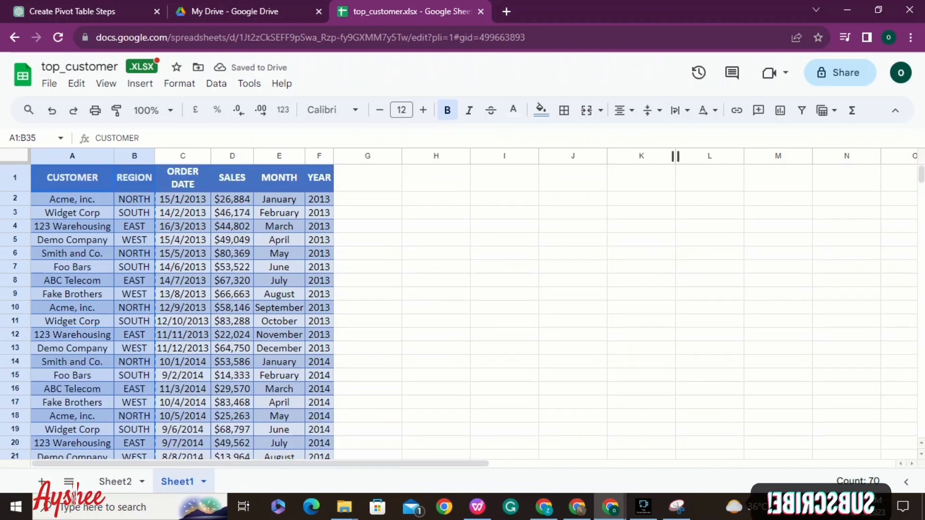
pyautogui.click(73, 156)
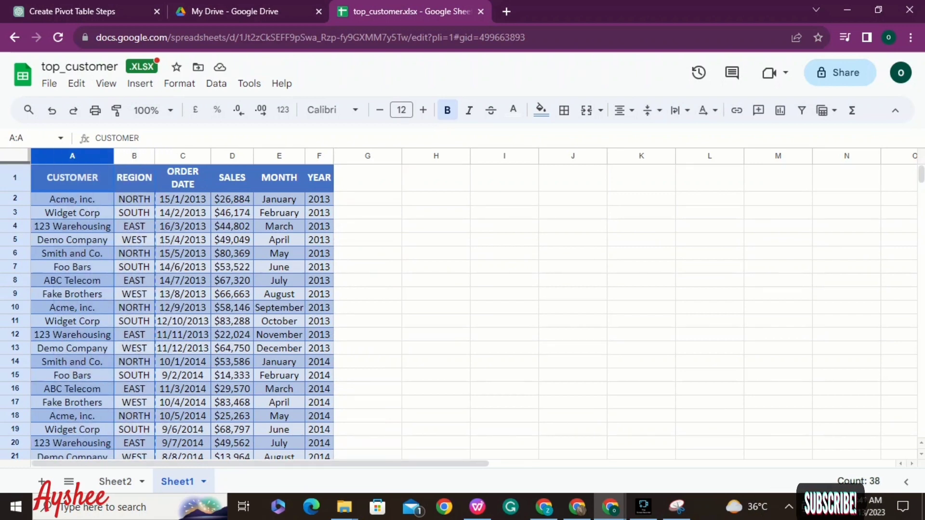
pyautogui.moveTo(72, 177); pyautogui.dragTo(72, 380)
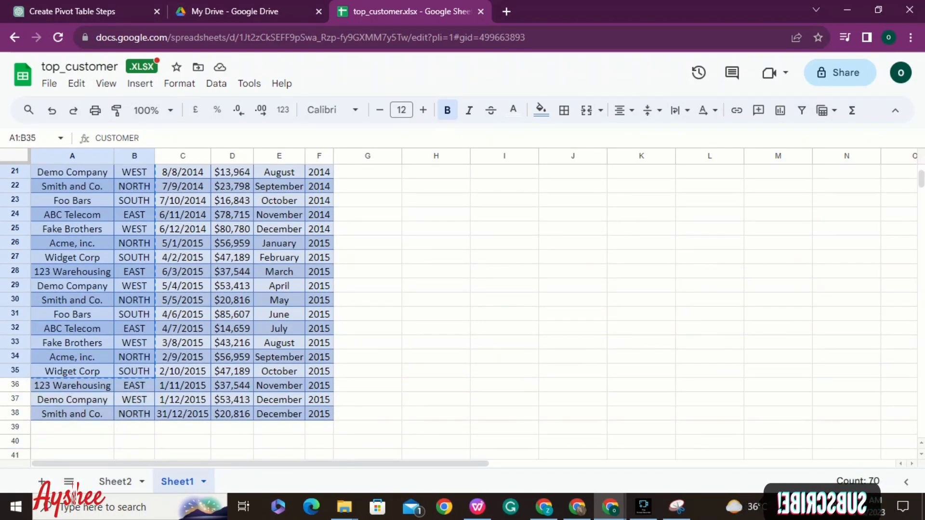
pyautogui.click(140, 84)
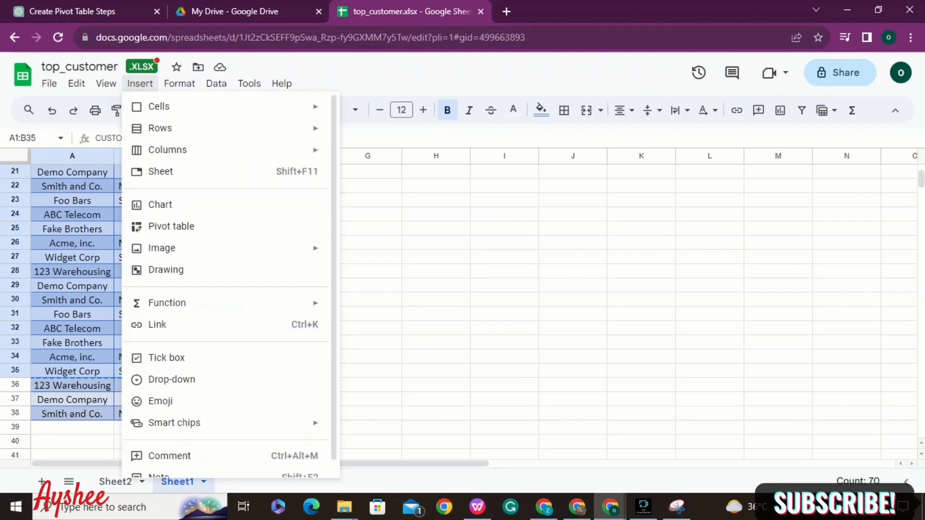
pyautogui.click(159, 202)
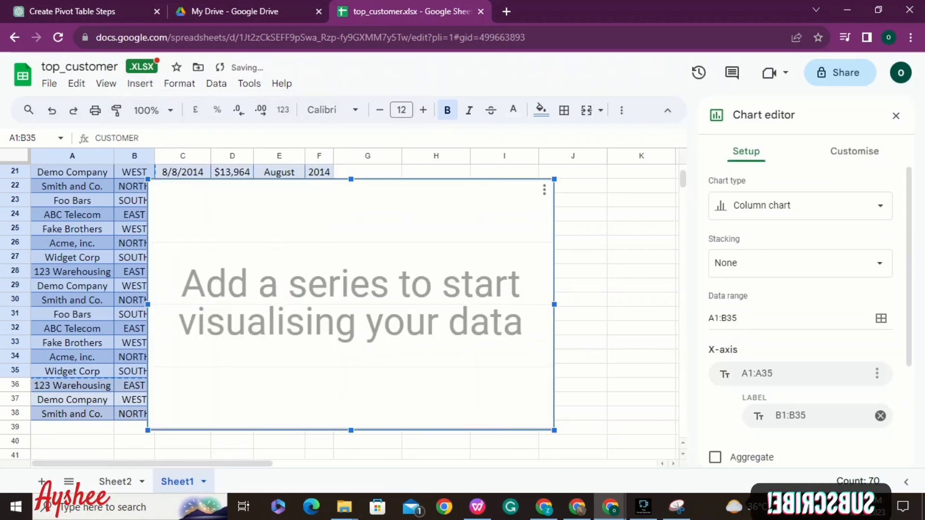
pyautogui.click(800, 206)
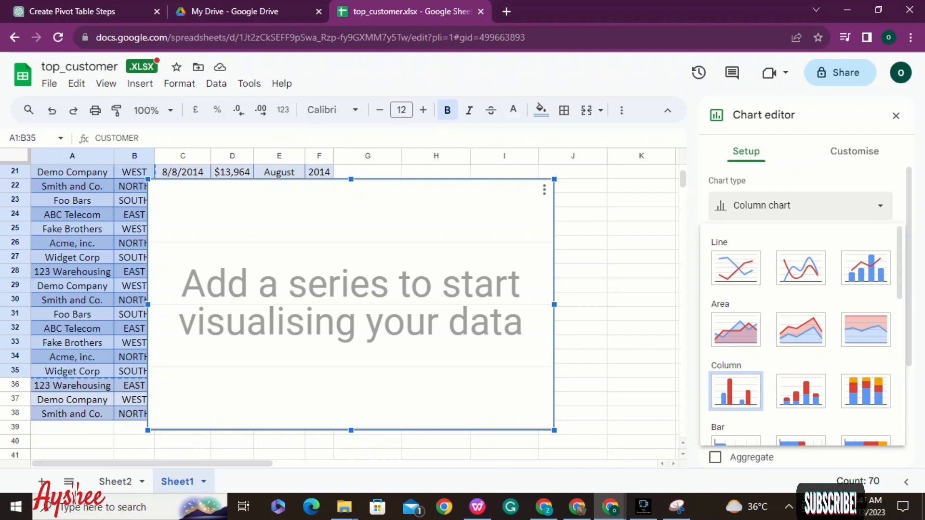
pyautogui.scroll(-4, 802, 333)
pyautogui.click(864, 321)
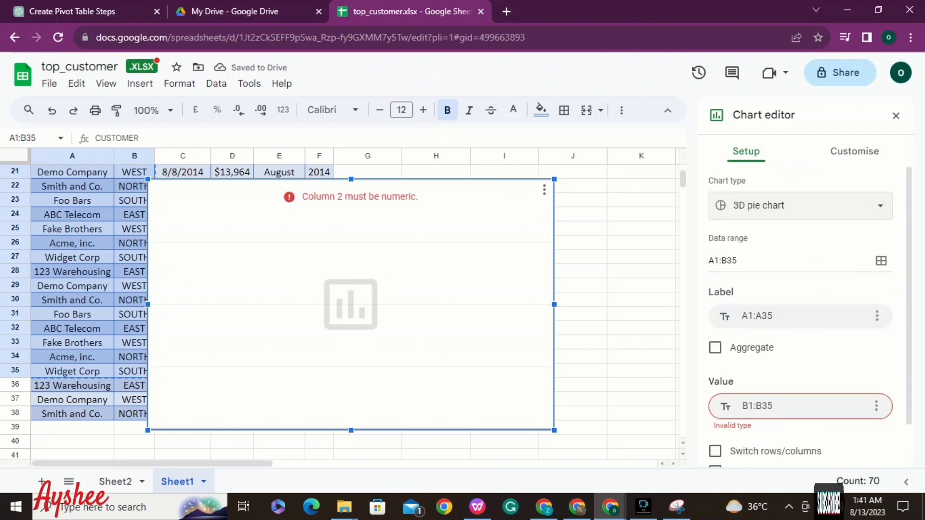
# Remove the B1:B35 value from the pie chart and use row 1 as headers and column A as labels.
pyautogui.click(876, 406)
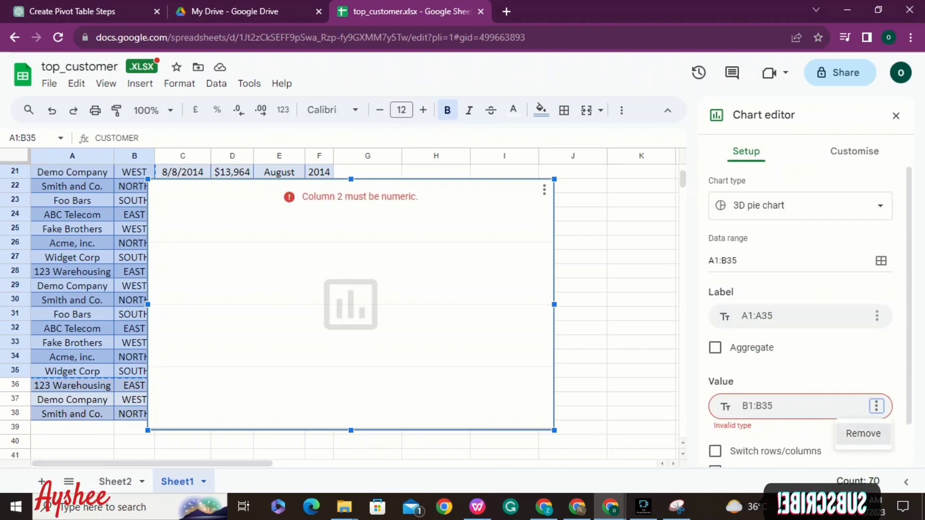
pyautogui.click(862, 431)
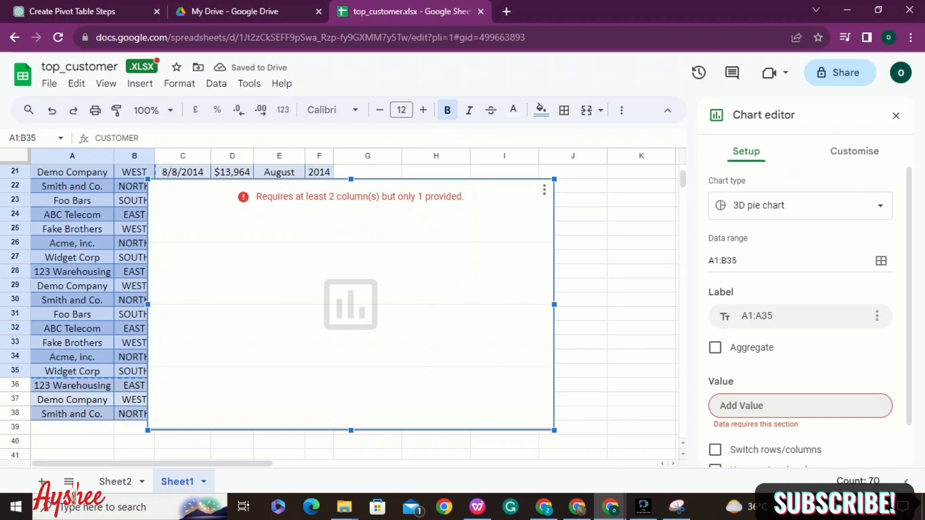
pyautogui.moveTo(908, 299); pyautogui.dragTo(908, 340)
pyautogui.click(714, 426)
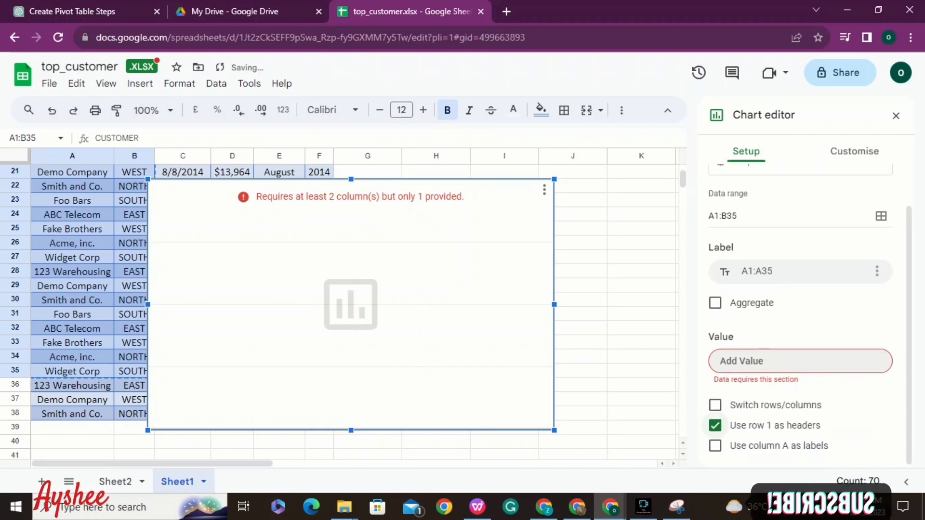
pyautogui.click(715, 405)
pyautogui.click(715, 405)
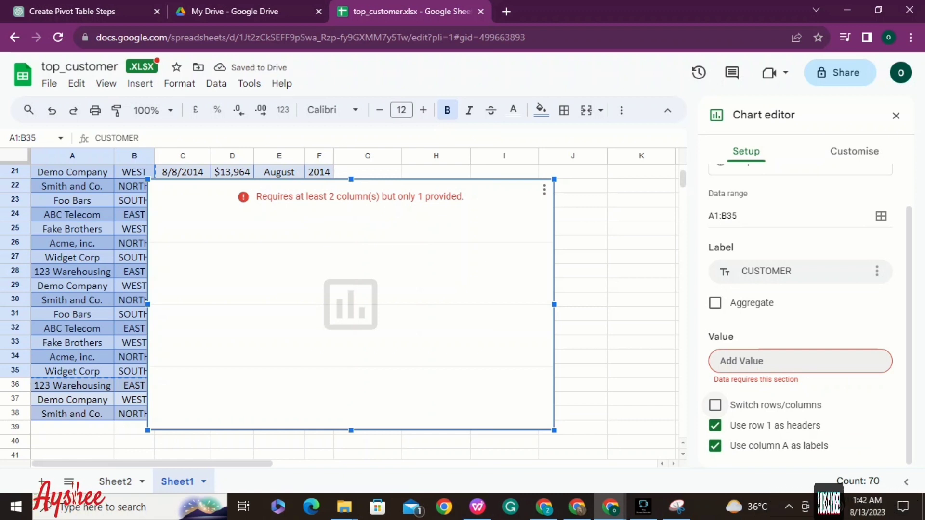
# Turn on aggregation for the 3D pie chart's CUSTOMER label.
pyautogui.scroll(1, 799, 314)
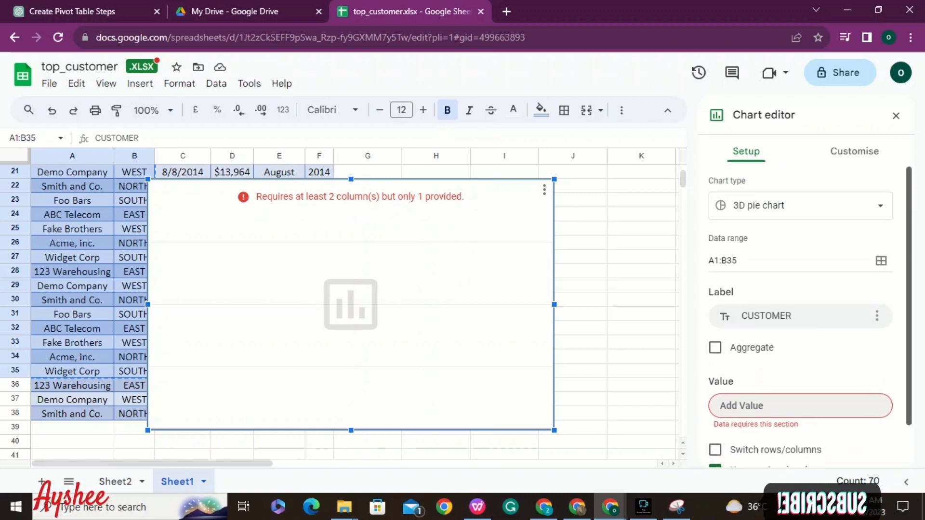
pyautogui.scroll(-1, 800, 313)
pyautogui.click(716, 344)
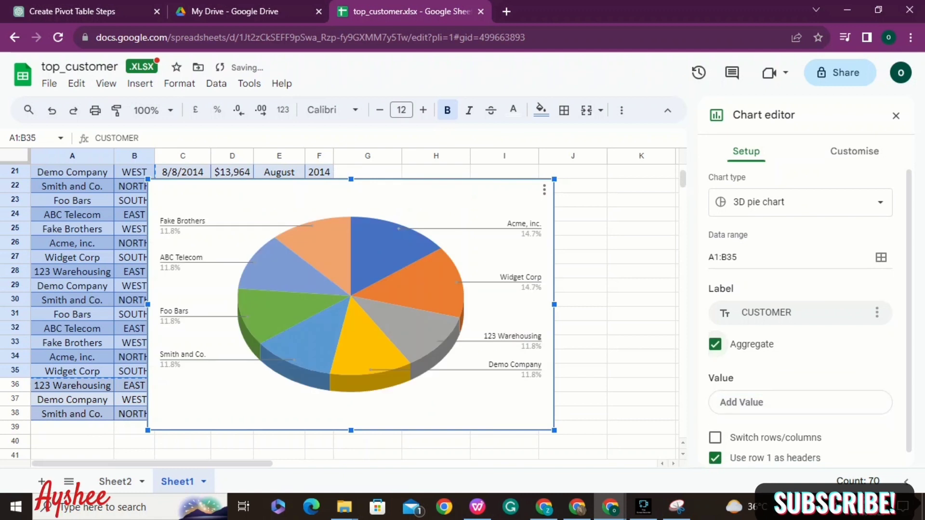
pyautogui.click(716, 344)
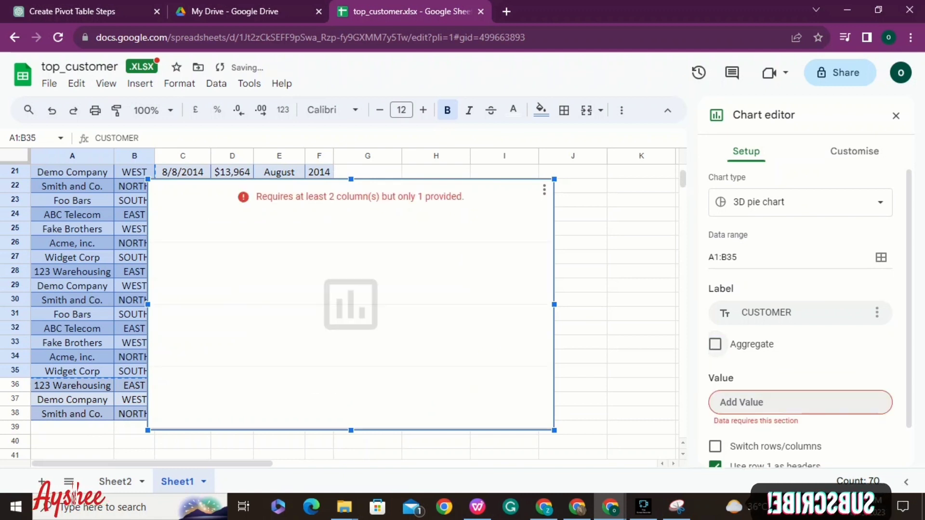
pyautogui.click(715, 344)
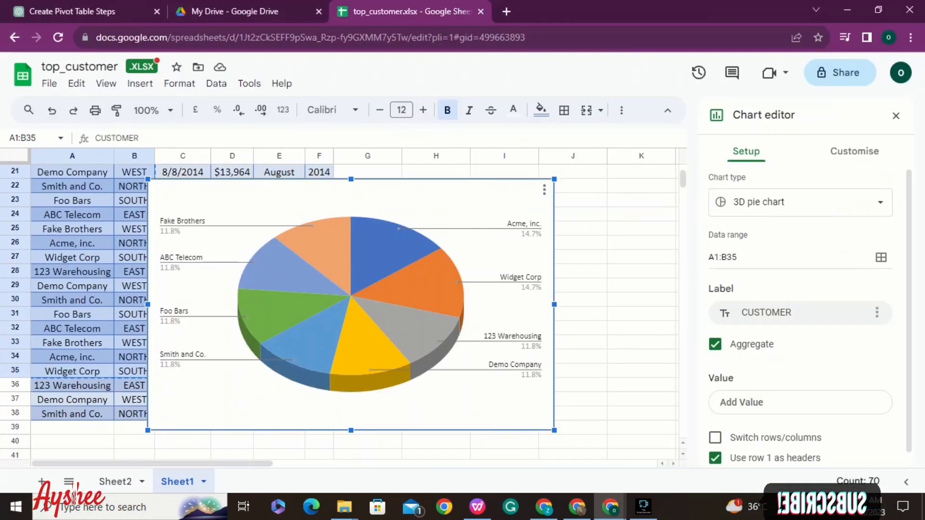
# Capture a screenshot of Sheet1 with the 3D pie chart and paste it under question 5 in Data ANALYTICS2.docx, leaving a blank line above it.
pyautogui.moveTo(8, 57); pyautogui.dragTo(903, 430)
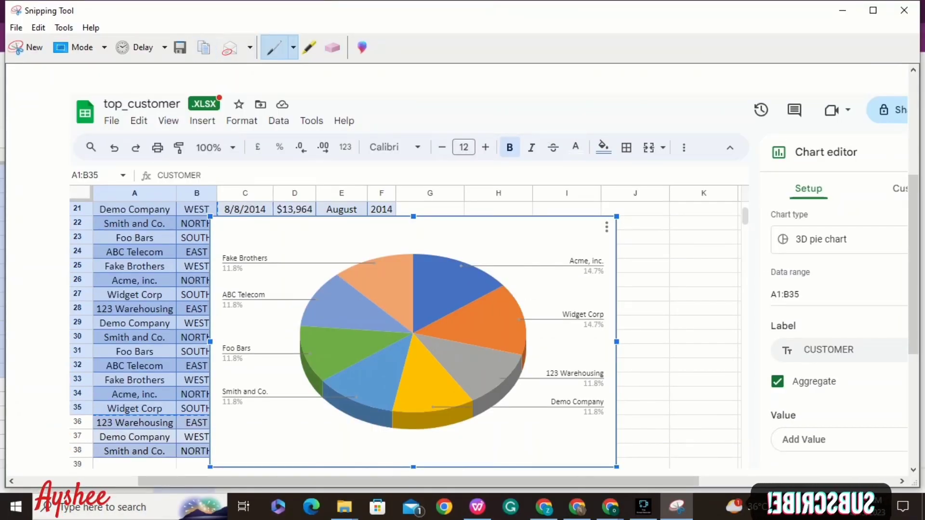
pyautogui.click(477, 507)
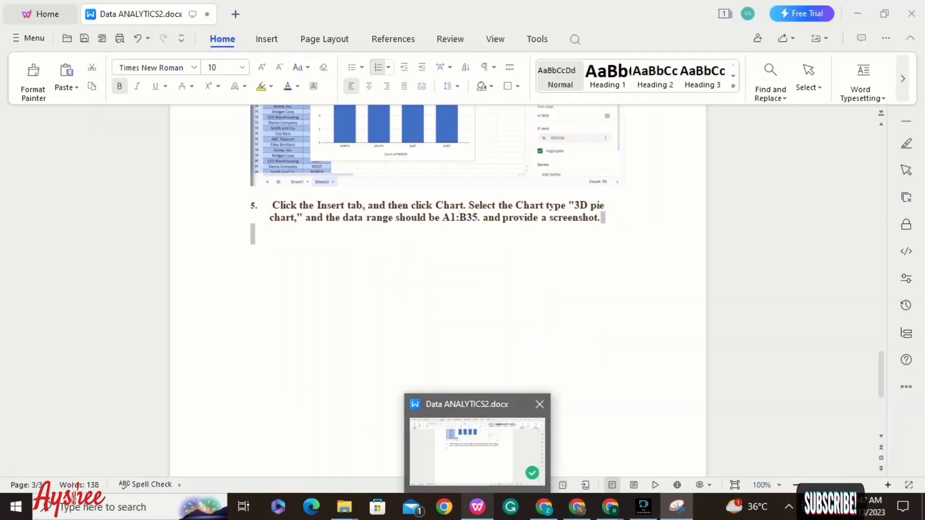
pyautogui.hotkey('ctrl', 'v')
pyautogui.press('Left')
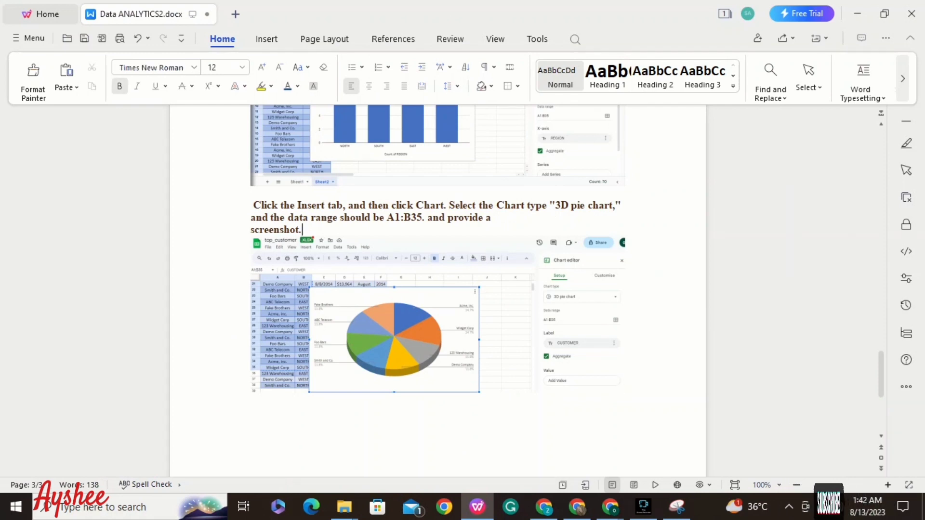
pyautogui.press('Return')
pyautogui.press('Return')
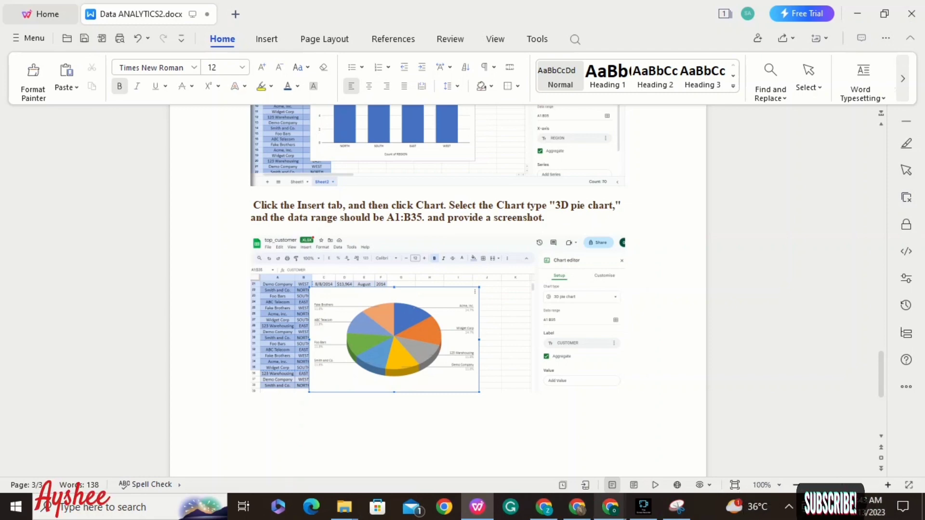
# Switch to the top_customer spreadsheet, insert a chart from Sheet1's range A1:B35 and set its type to combo chart.
pyautogui.moveTo(610, 507)
pyautogui.click(536, 450)
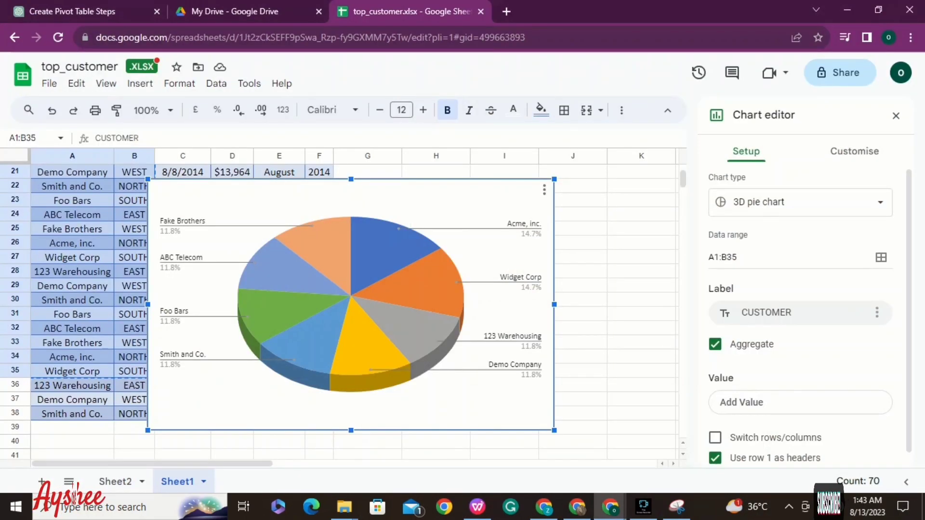
pyautogui.click(580, 286)
pyautogui.click(351, 304)
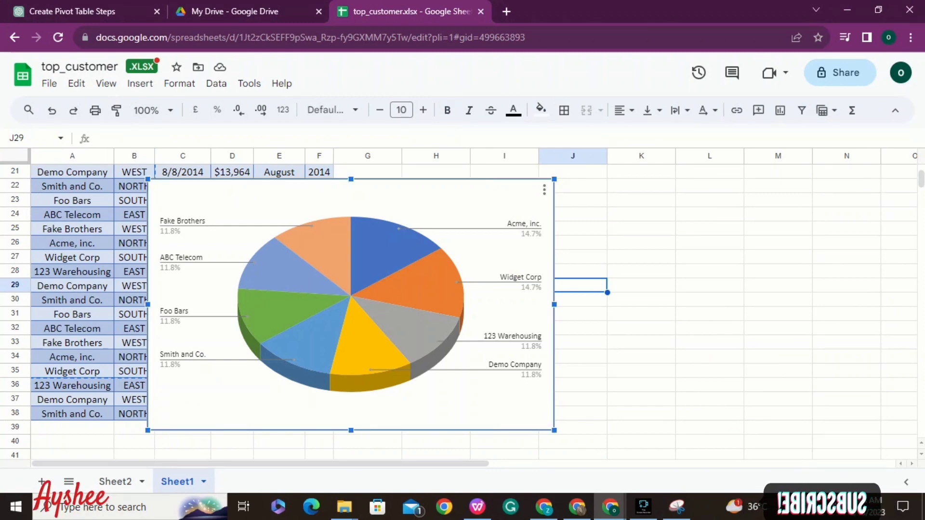
pyautogui.moveTo(133, 371); pyautogui.dragTo(72, 166)
pyautogui.click(140, 83)
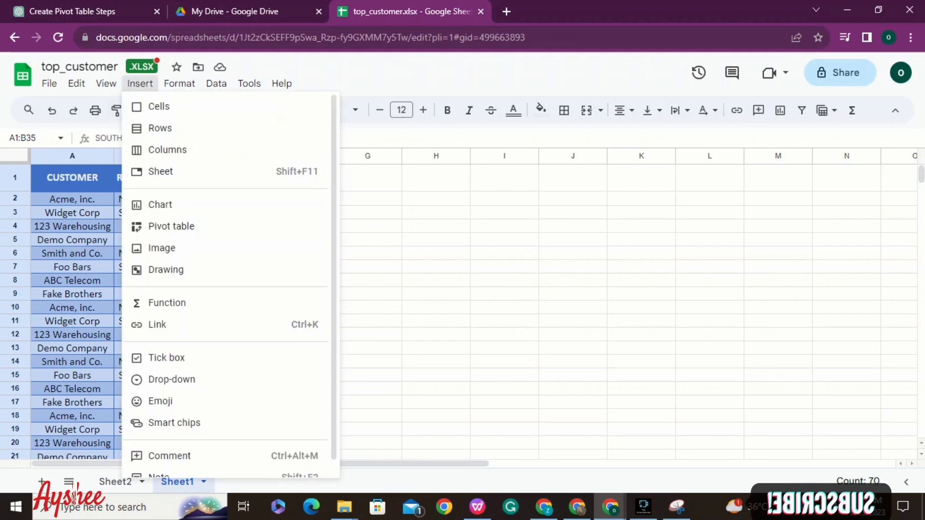
pyautogui.click(171, 227)
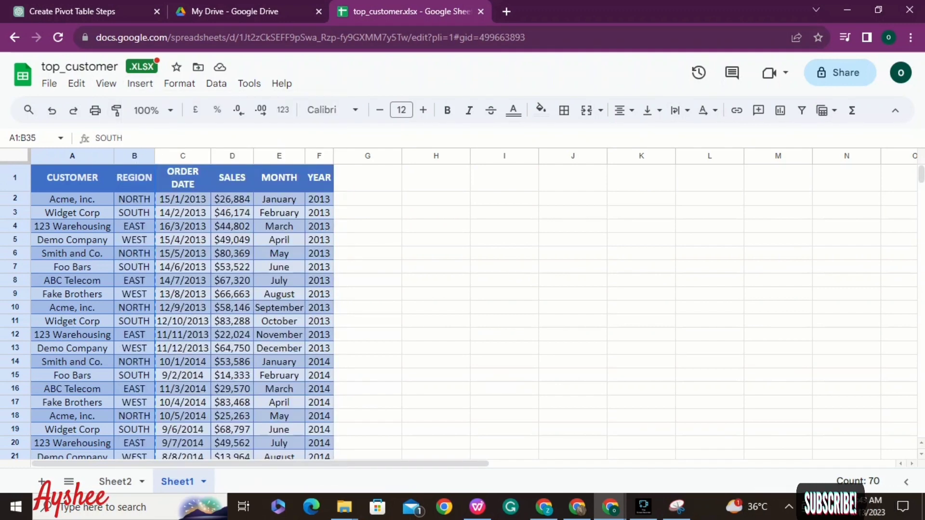
pyautogui.click(800, 202)
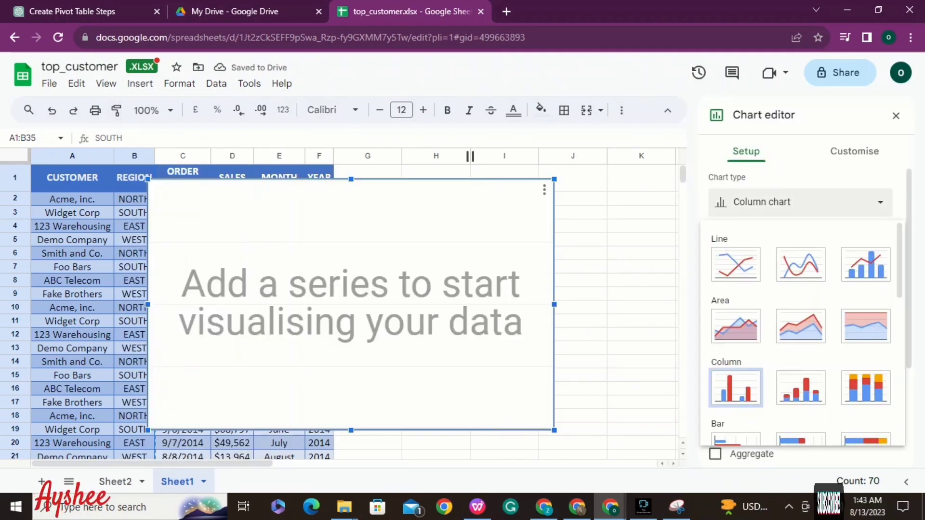
pyautogui.click(866, 265)
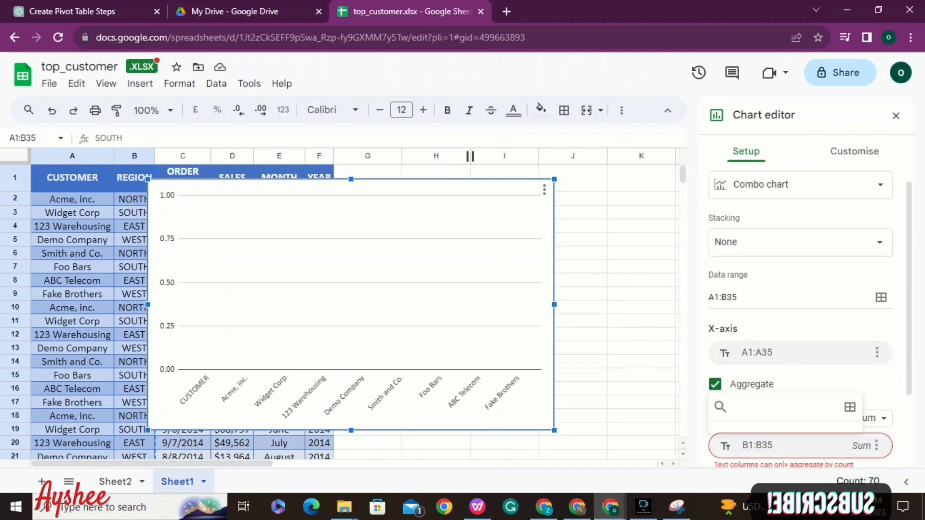
# Turn off aggregation for the combo chart's X-axis and use row 1 as headers and column A as labels.
pyautogui.click(872, 418)
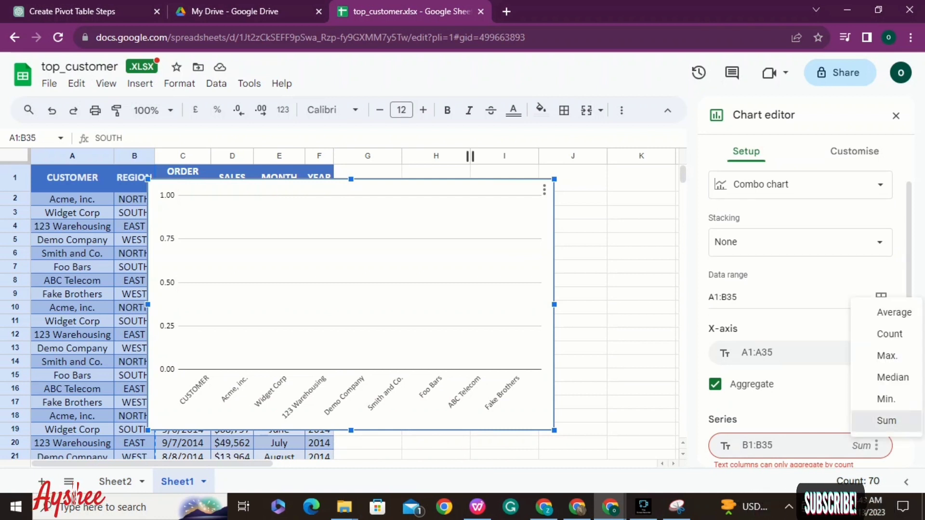
pyautogui.click(715, 383)
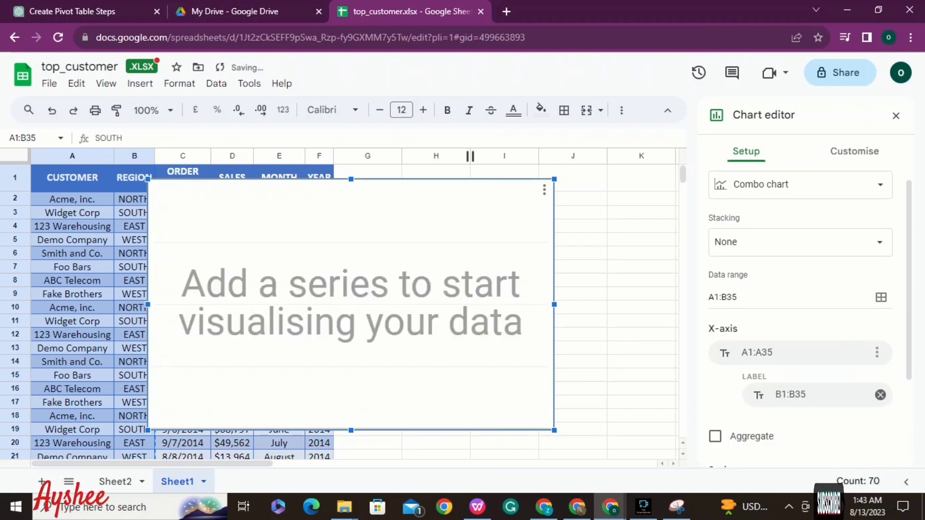
pyautogui.scroll(-3, 800, 318)
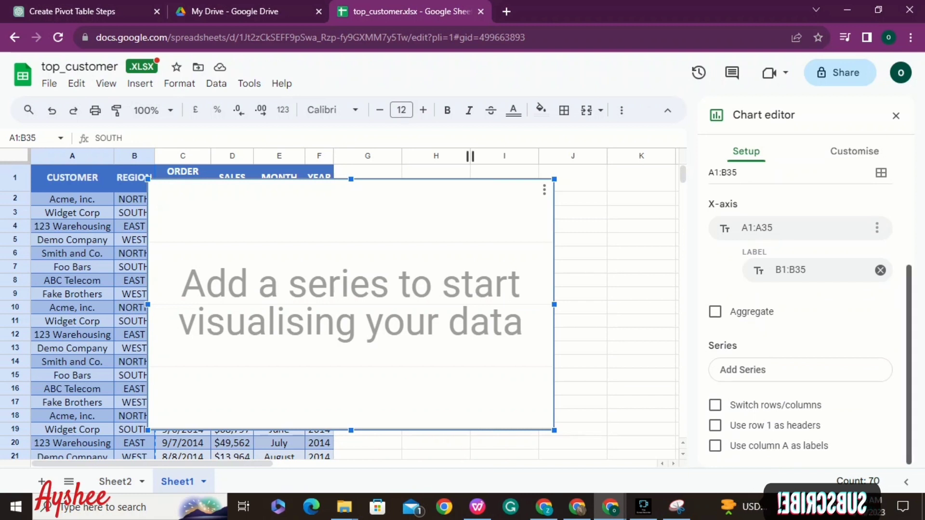
pyautogui.click(715, 425)
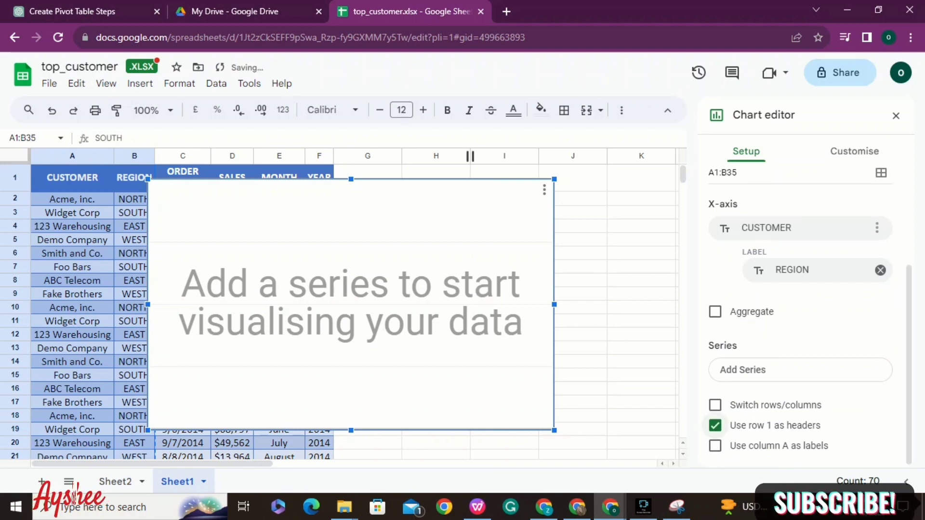
pyautogui.click(715, 446)
# Try switching the combo chart's rows and columns, and stop using row 1 as headers.
pyautogui.click(715, 405)
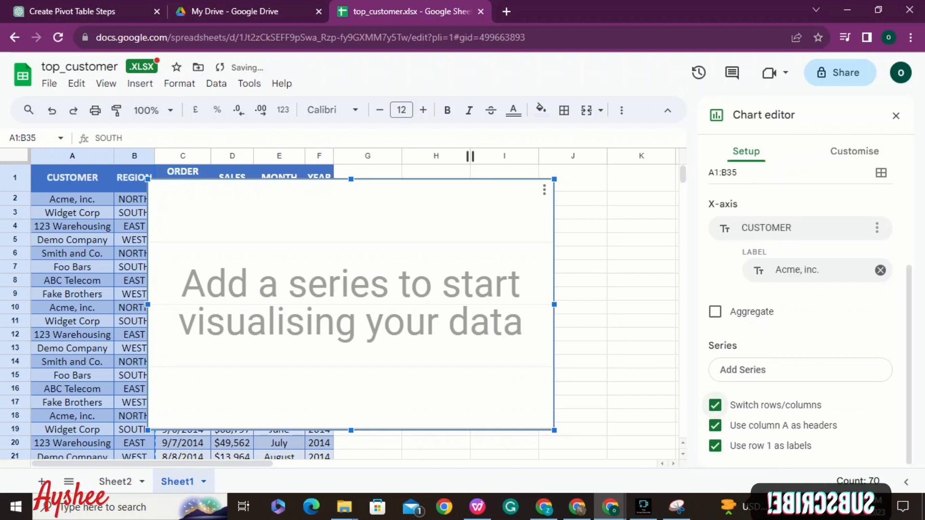
pyautogui.click(715, 405)
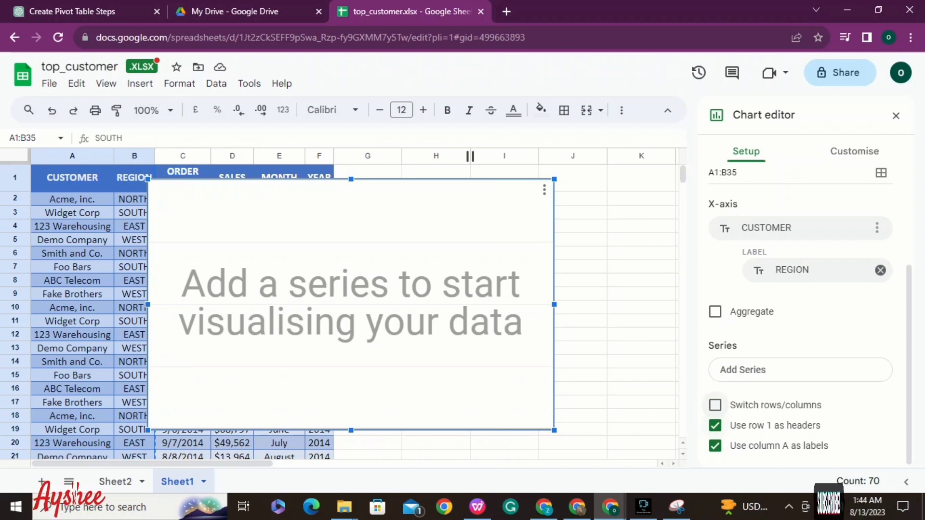
pyautogui.click(714, 426)
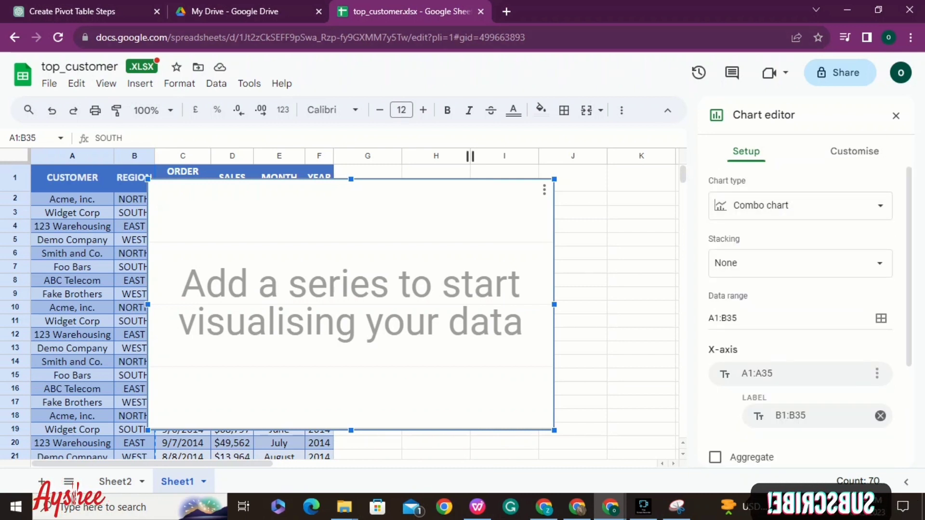
# Switch to Data ANALYTICS2.docx in WPS Office and save the document.
pyautogui.moveTo(477, 507)
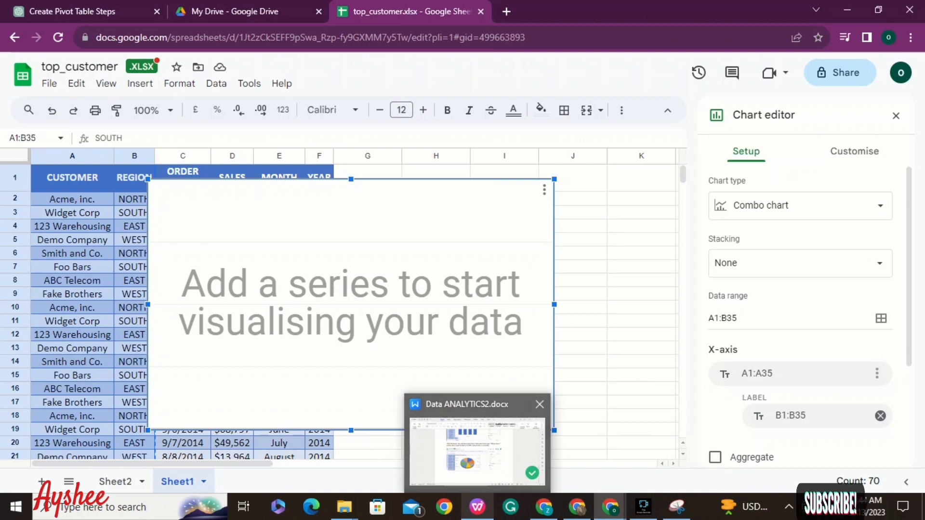
pyautogui.click(477, 450)
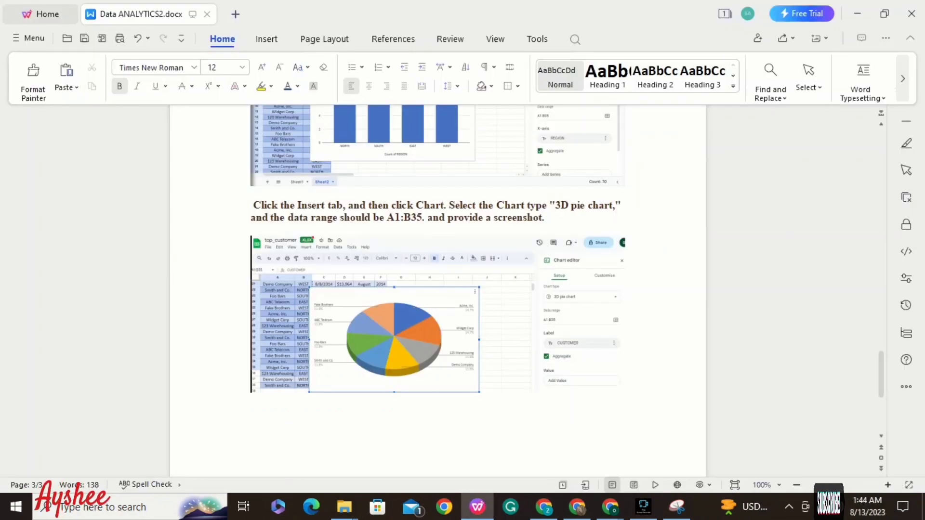
pyautogui.hotkey('ctrl', 'v')
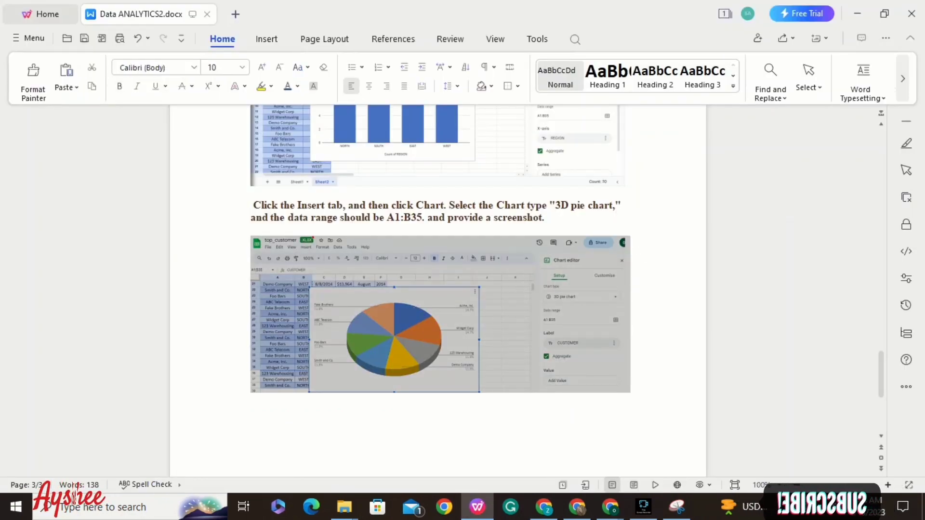
# Switch to the DigiSkills LMS in Chrome and sign in with the saved account e-mail and password, keeping the account logged in.
pyautogui.click(544, 507)
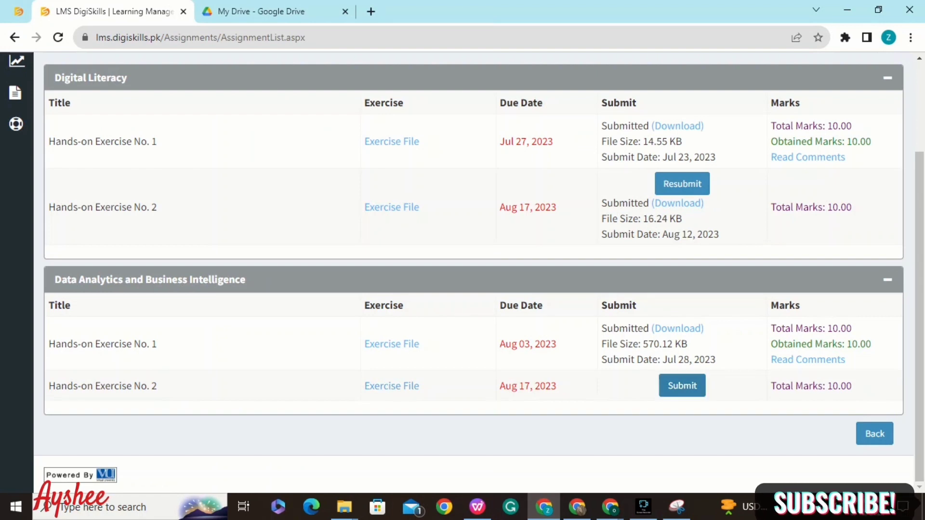
pyautogui.click(682, 386)
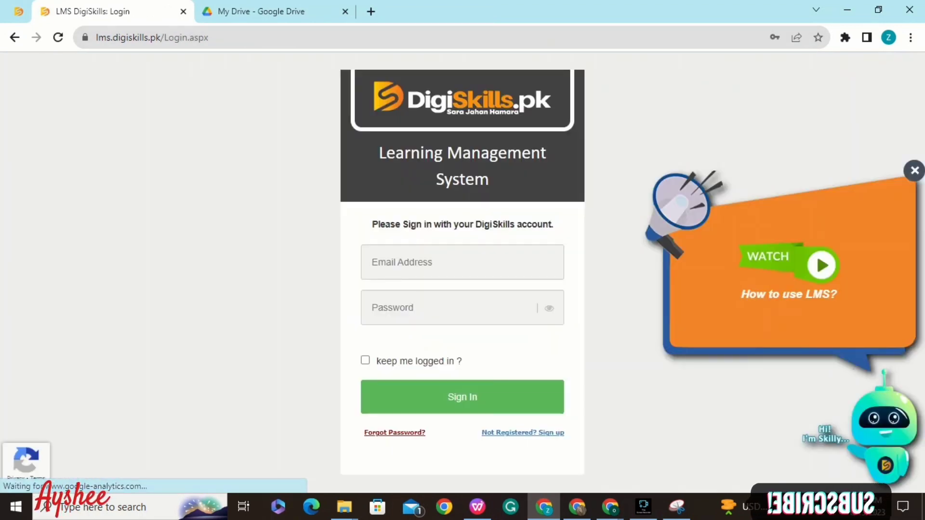
pyautogui.click(463, 307)
pyautogui.click(503, 353)
pyautogui.click(366, 360)
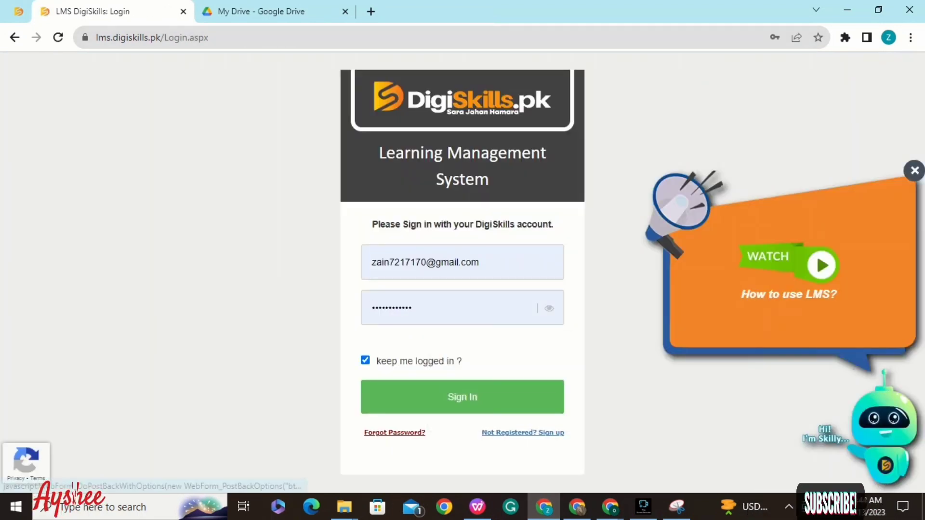
pyautogui.click(463, 397)
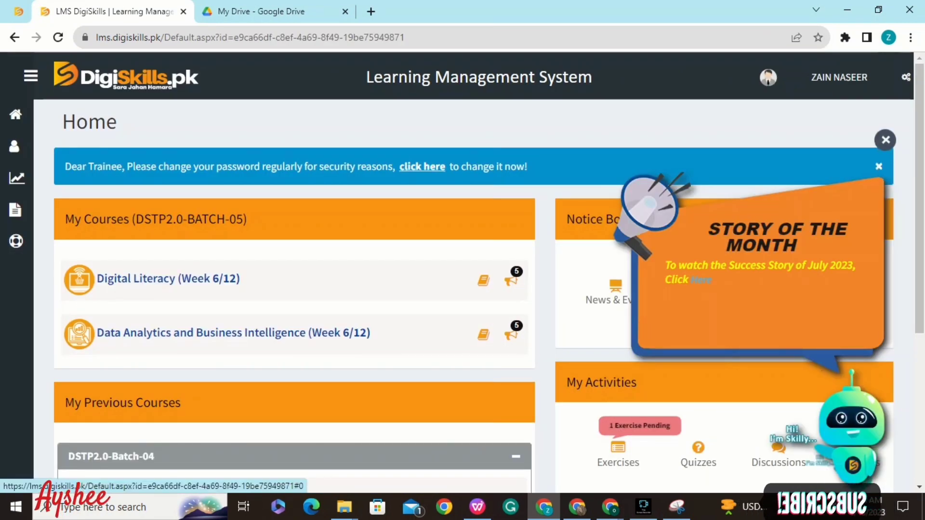
# Dismiss the announcement and open the submission page for Data Analytics and Business Intelligence Hands-on Exercise No. 2.
pyautogui.click(885, 140)
pyautogui.click(618, 455)
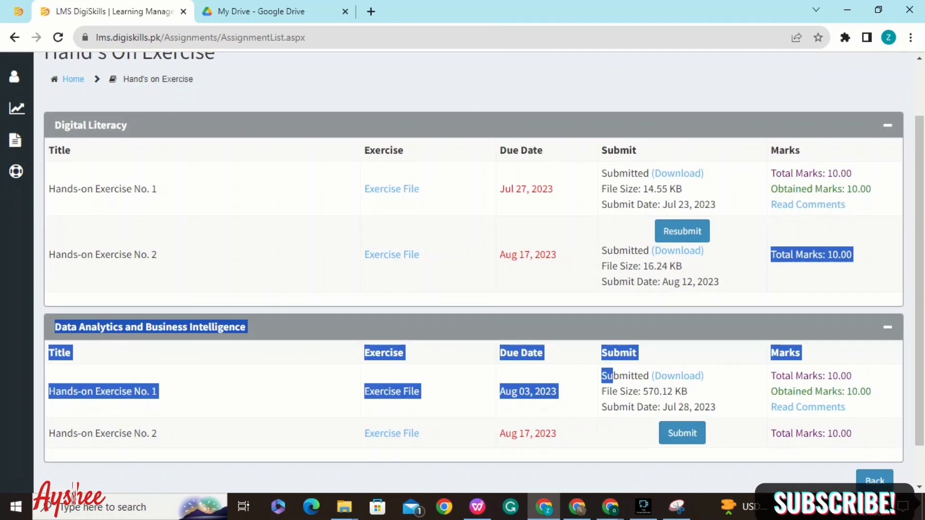
pyautogui.click(682, 433)
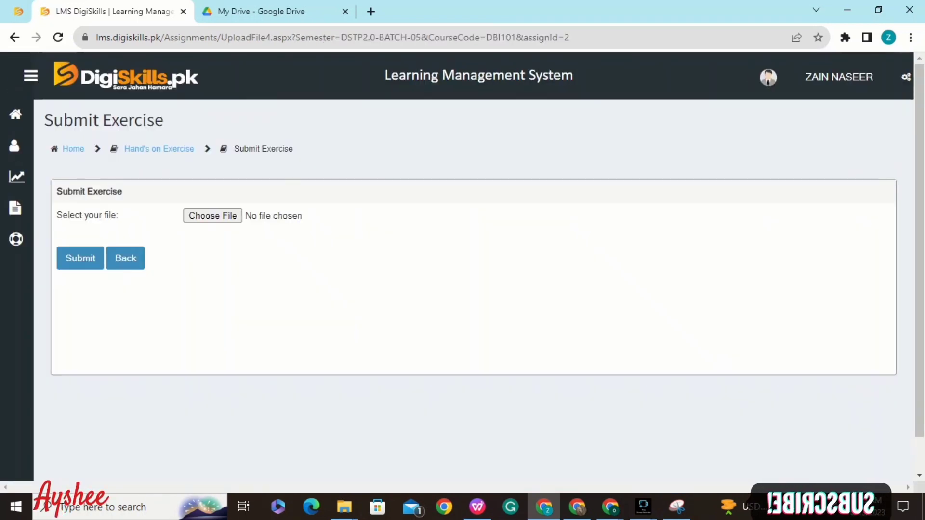
# Choose Data ANALYTICS2.docx from the digi folder on New Volume (D:) as the exercise file to submit.
pyautogui.click(212, 216)
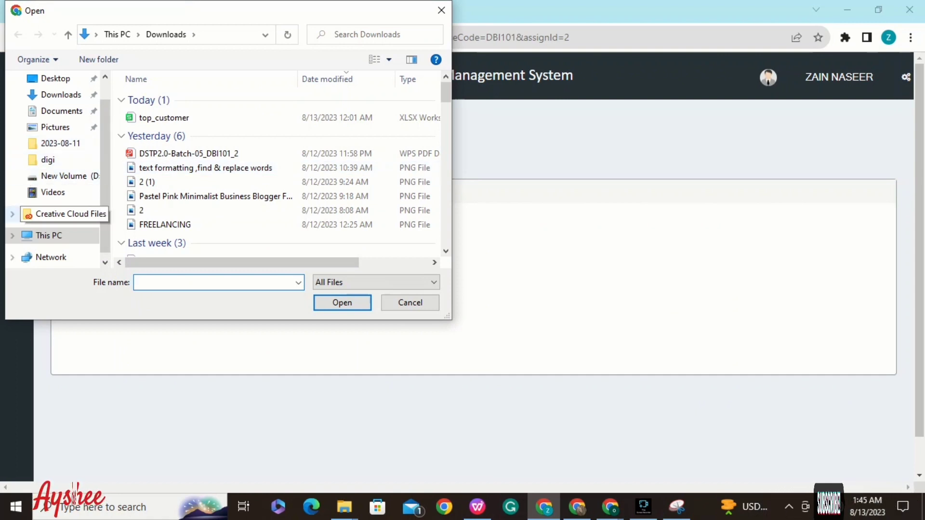
pyautogui.click(62, 175)
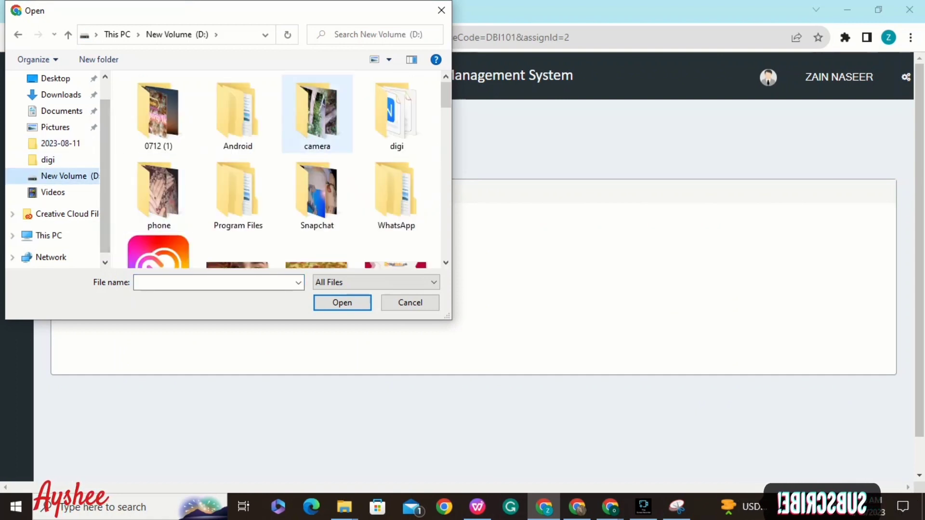
pyautogui.doubleClick(395, 113)
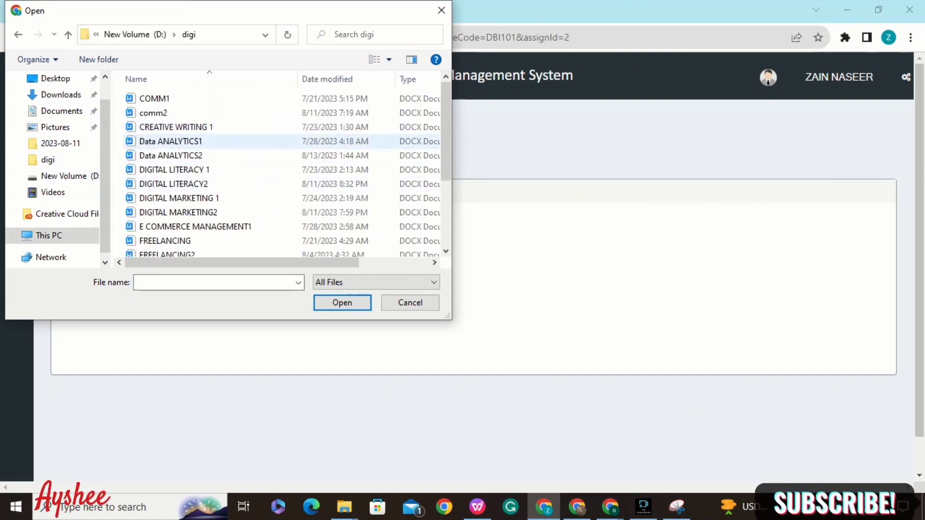
pyautogui.click(171, 155)
pyautogui.click(342, 302)
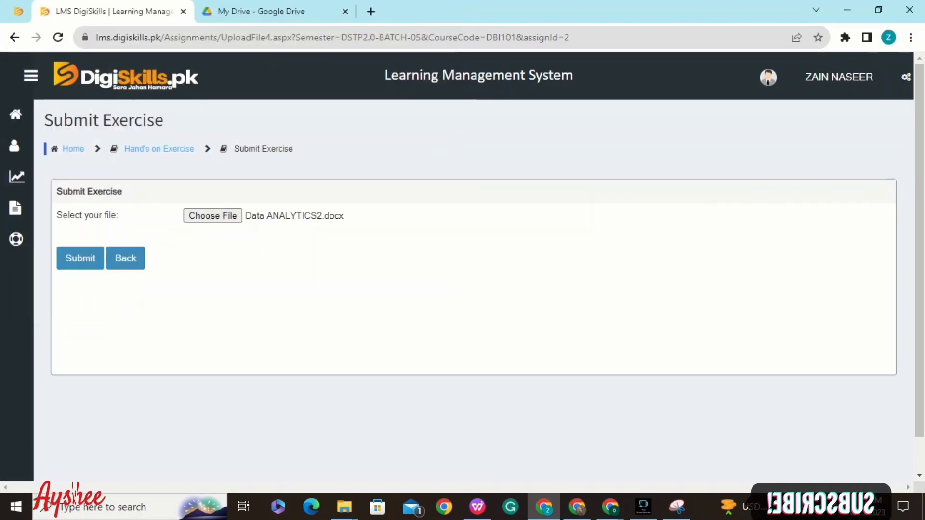